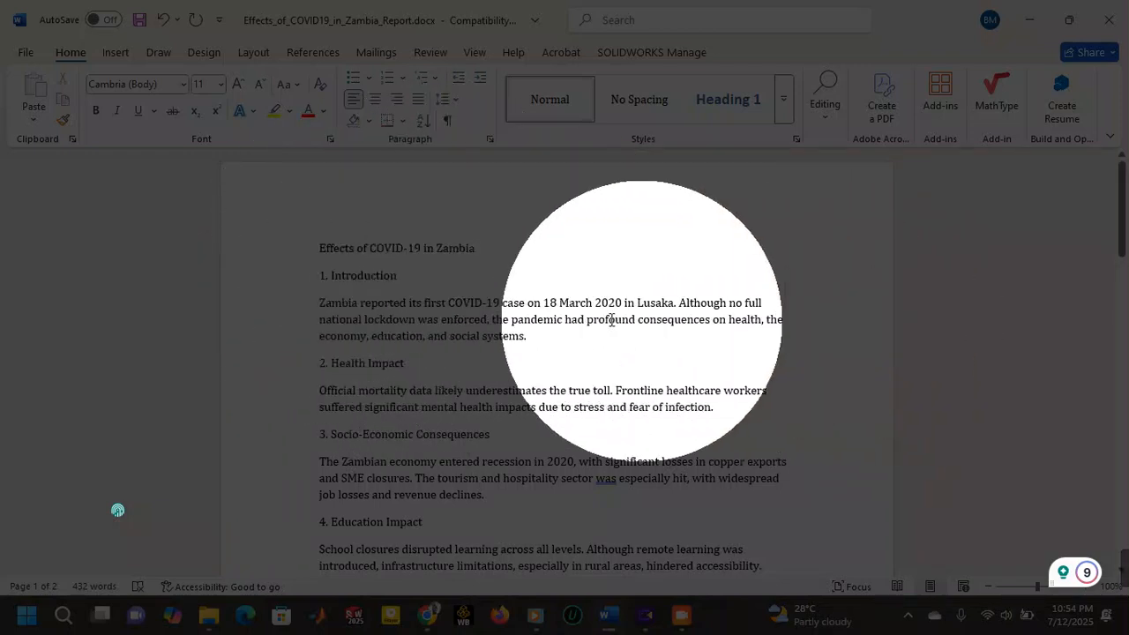
- Look through the whole report, from its title and numbered sections to the references list
scroll(368, 309, "down", 8)
scroll(367, 313, "down", 15)
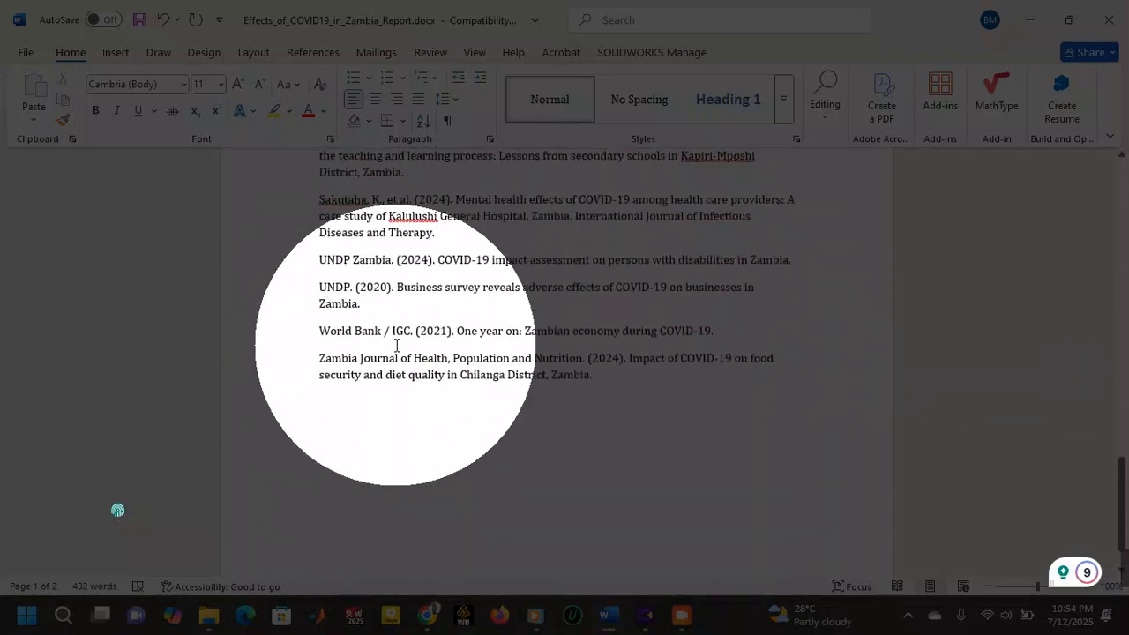
scroll(396, 345, "down", 3)
scroll(418, 374, "up", 9)
scroll(421, 377, "up", 17)
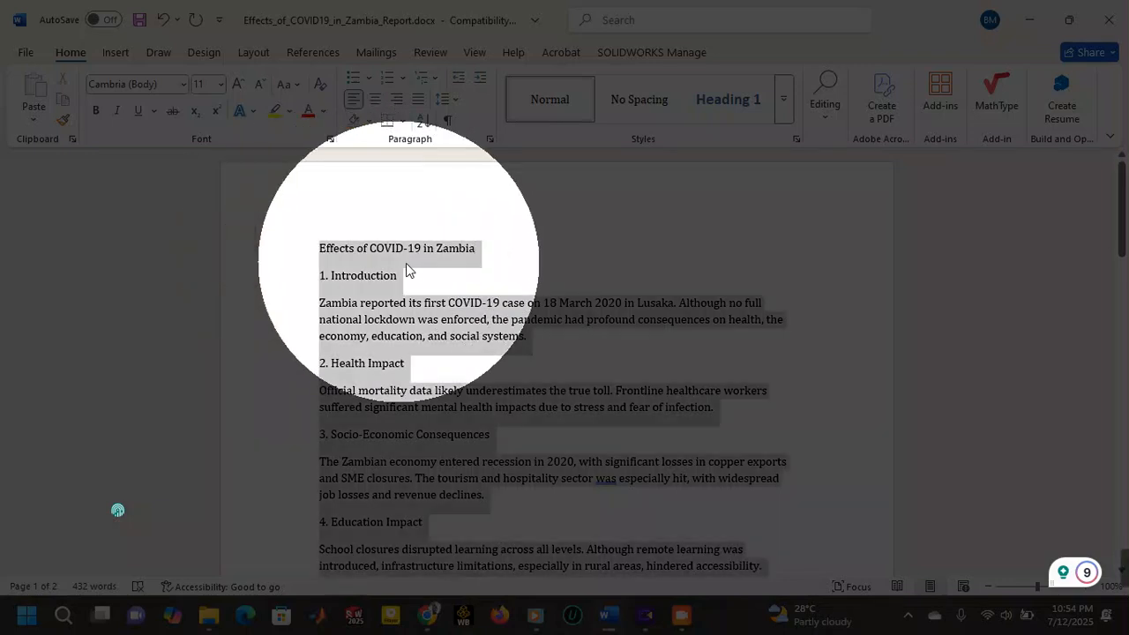
key("ctrl+a")
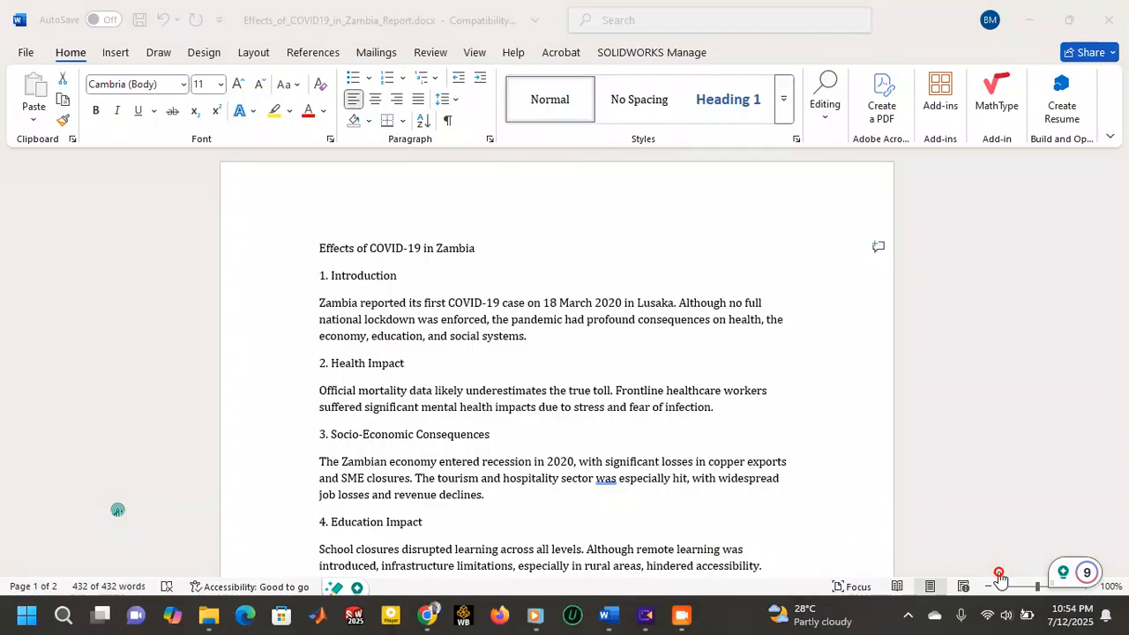
left_click(1000, 578)
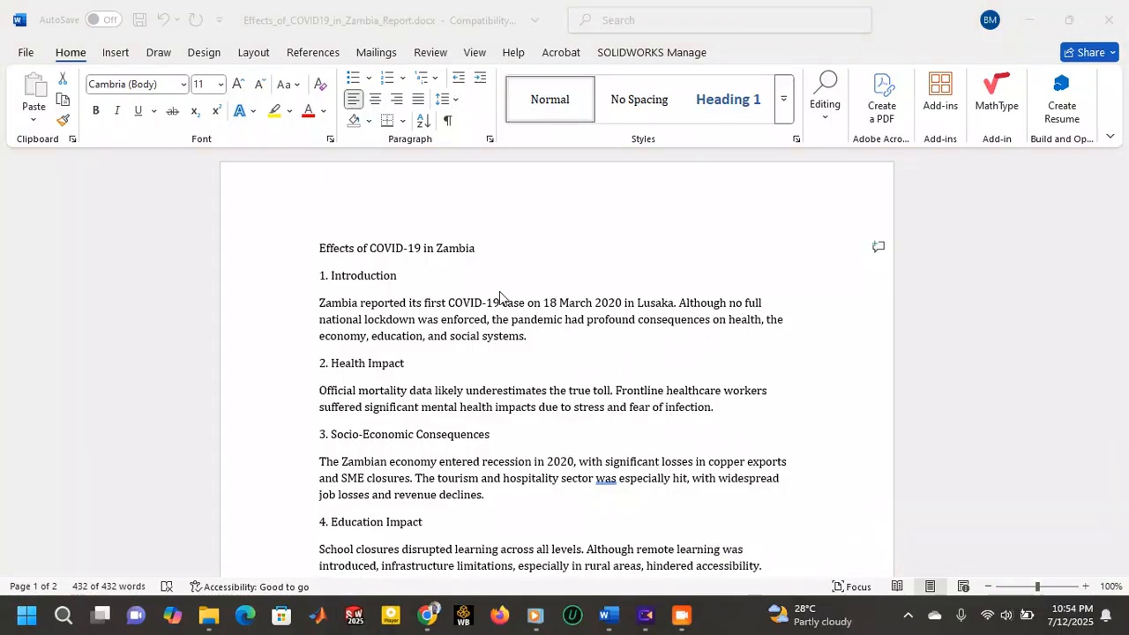
scroll(620, 295, "down", 10)
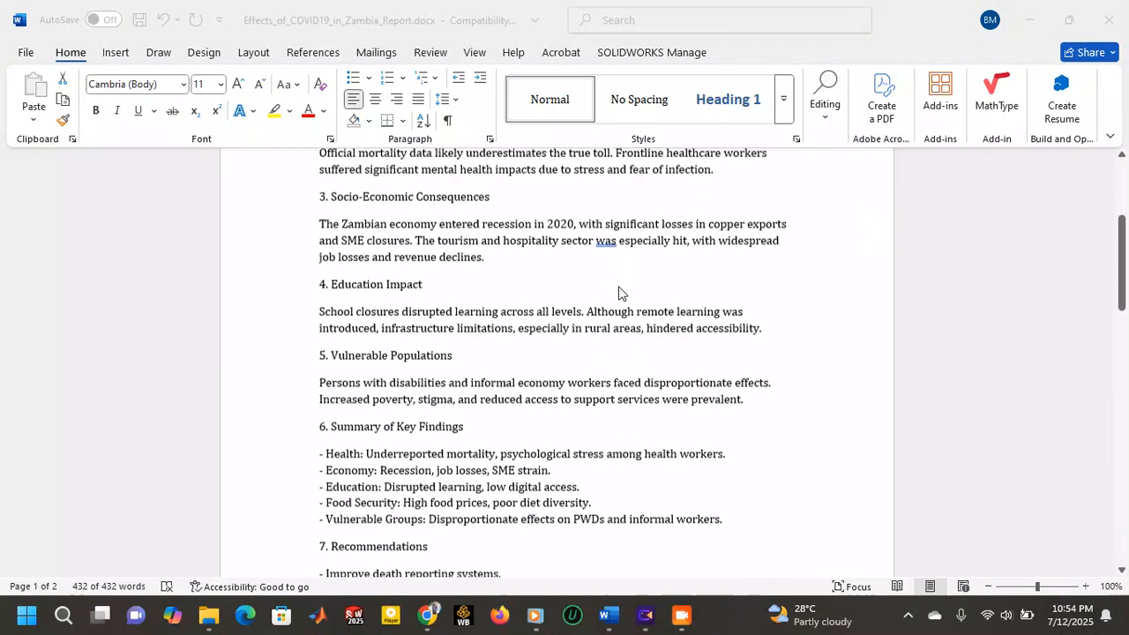
scroll(620, 304, "down", 12)
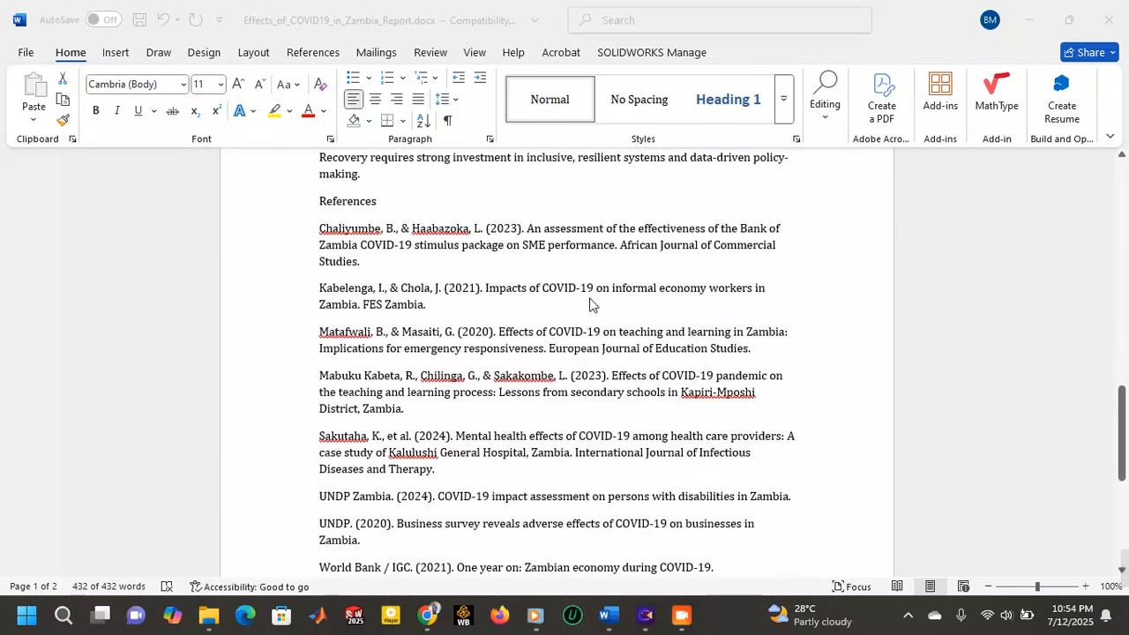
scroll(578, 331, "up", 12)
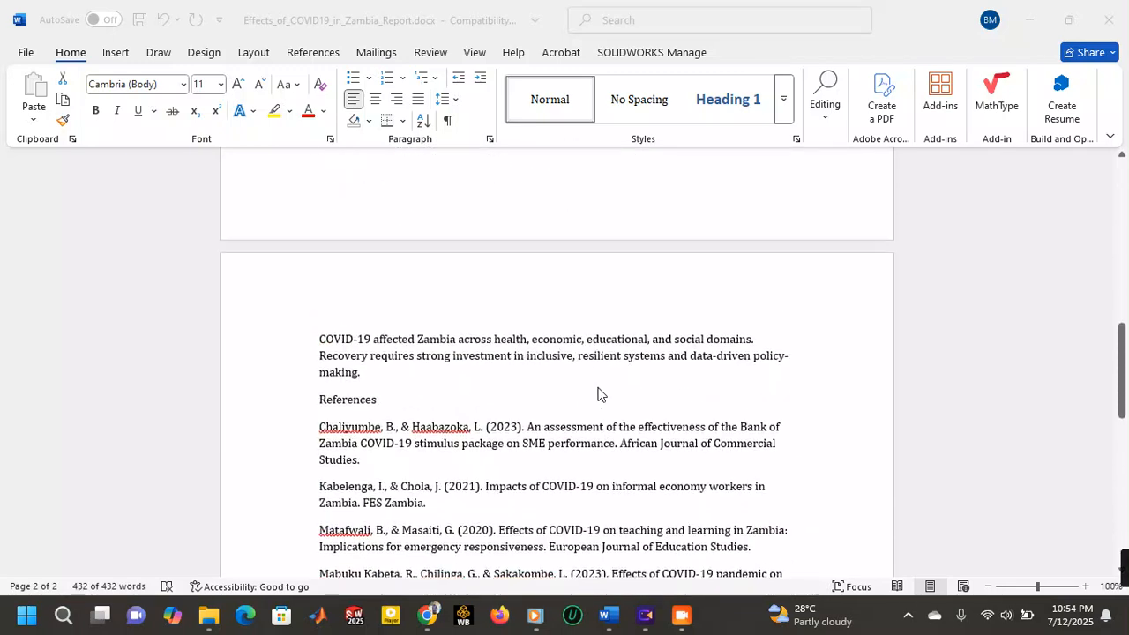
scroll(594, 388, "up", 10)
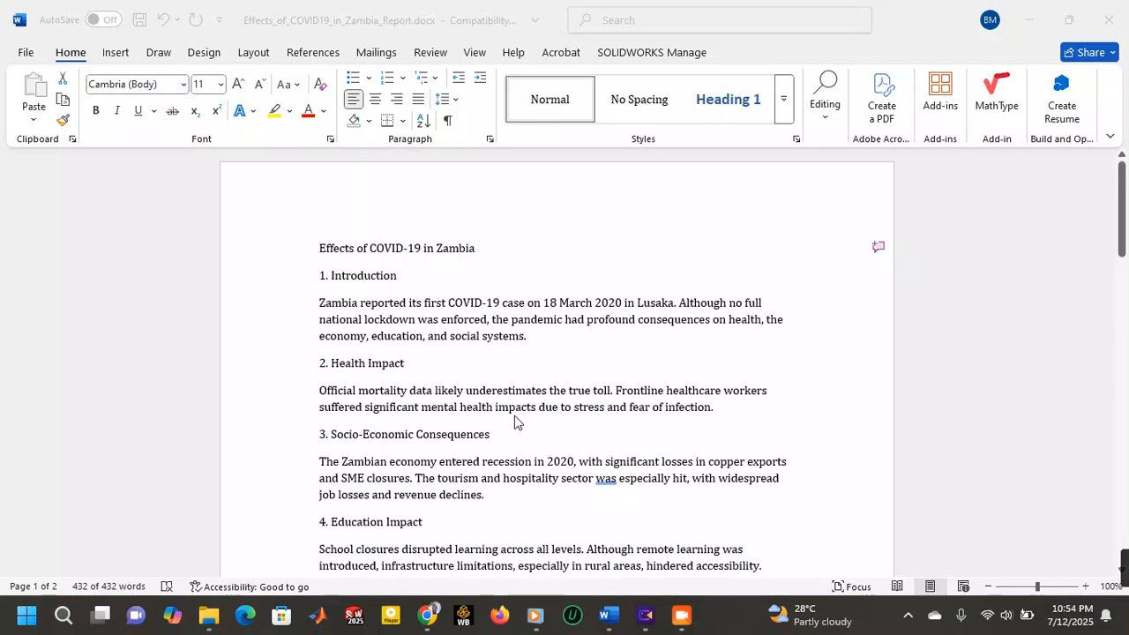
- Set the font size of the entire document's text to 20
key("ctrl+a")
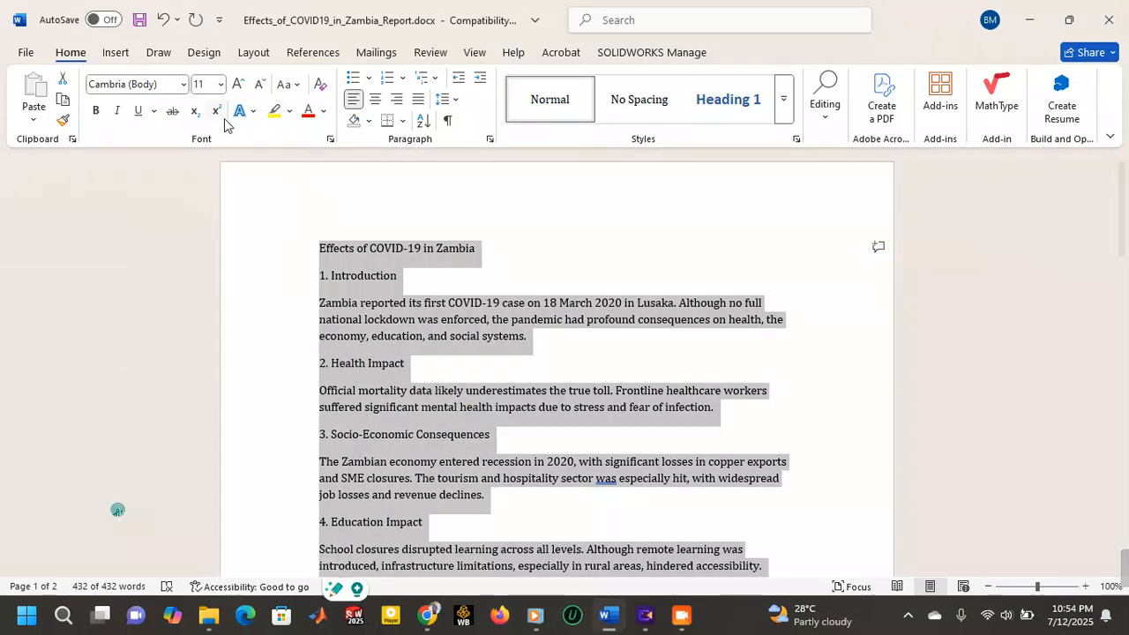
left_click(220, 85)
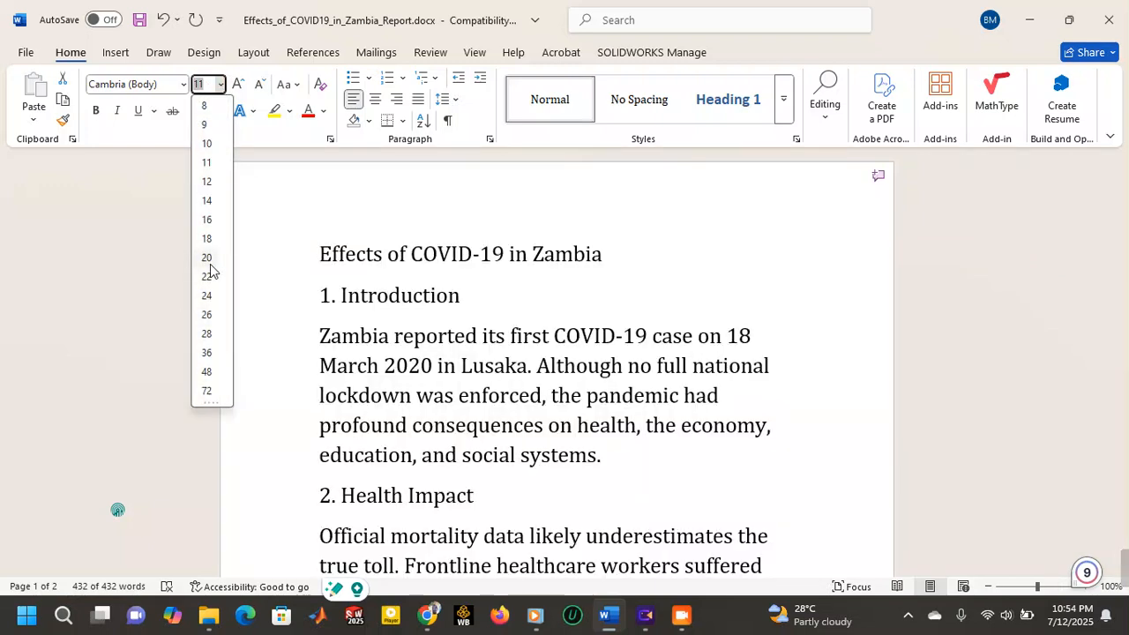
left_click(209, 262)
scroll(486, 310, "down", 4)
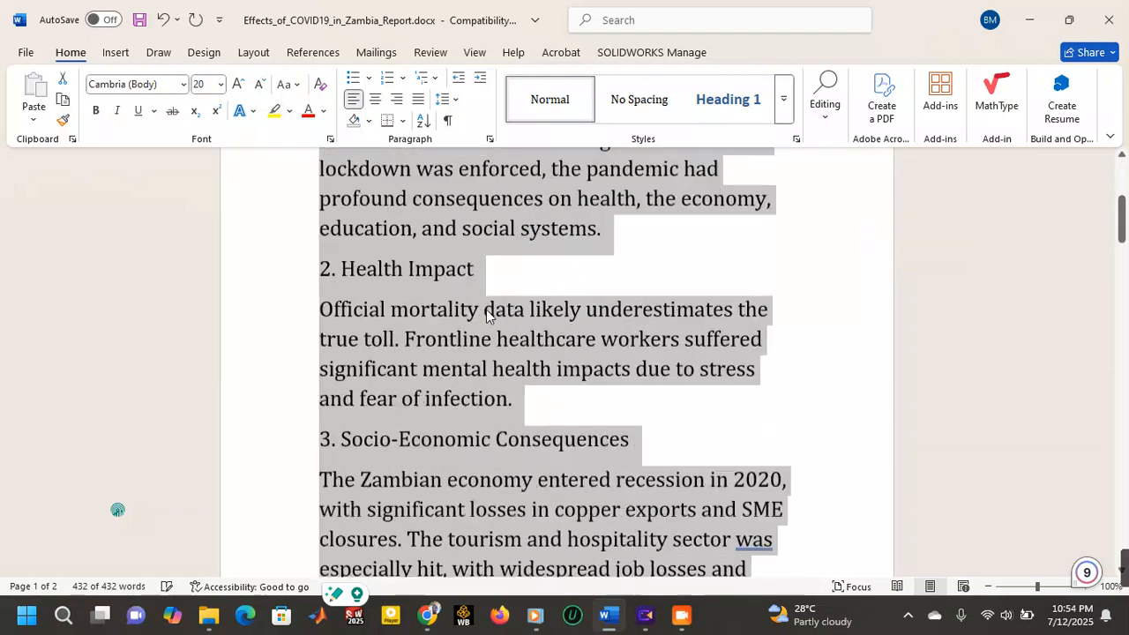
scroll(486, 310, "down", 15)
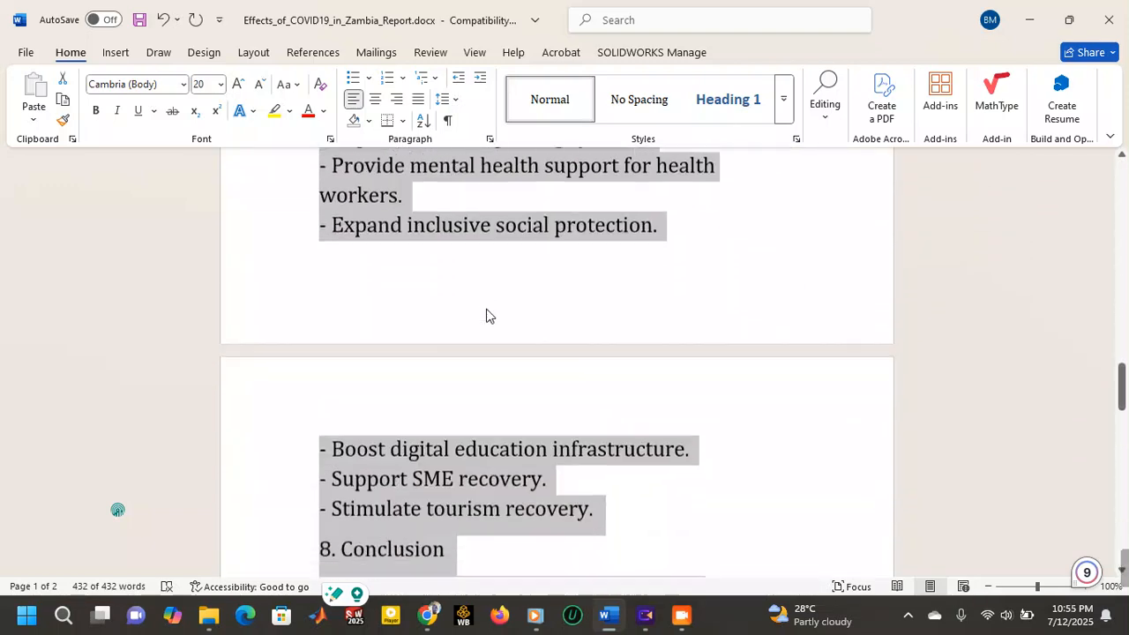
scroll(486, 316, "down", 15)
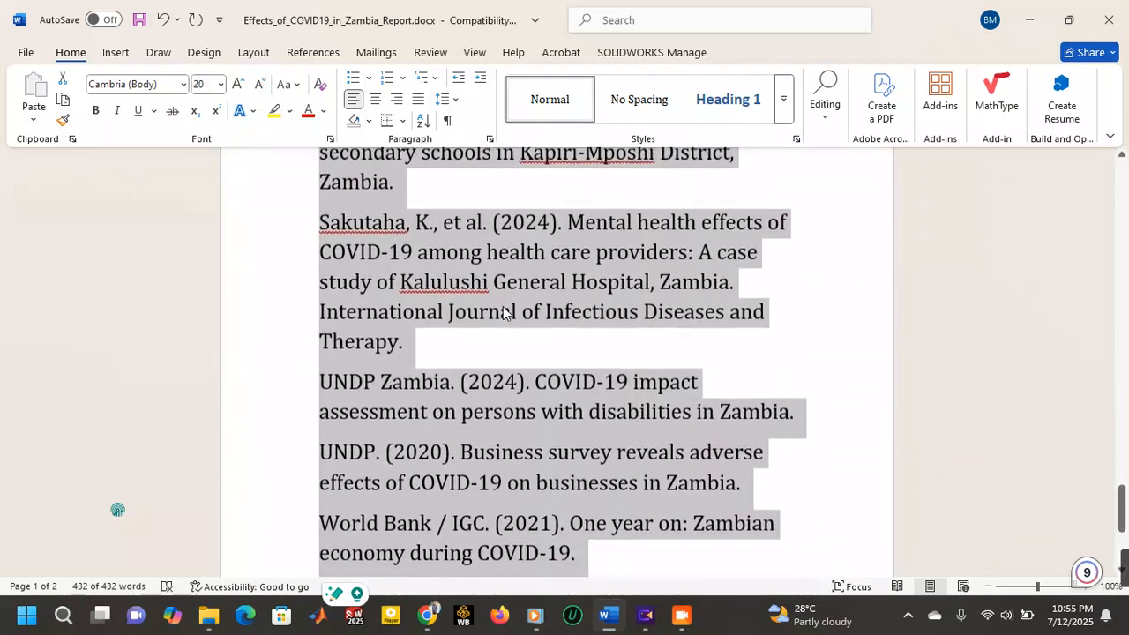
scroll(504, 313, "down", 1)
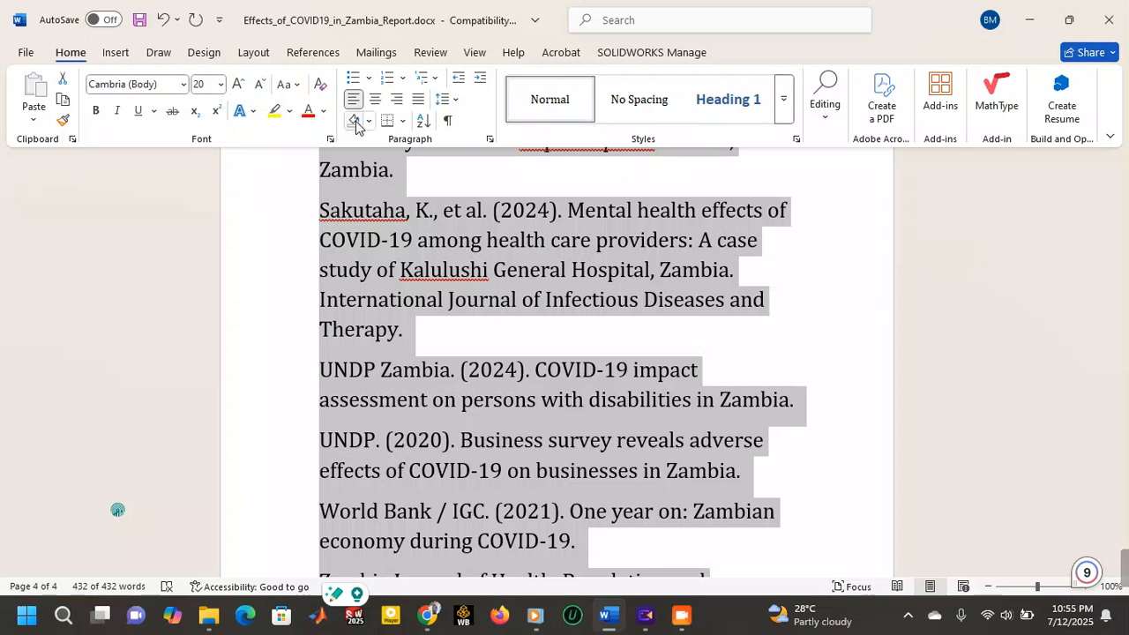
- Set the line spacing of the entire document to 2.0
left_click(454, 101)
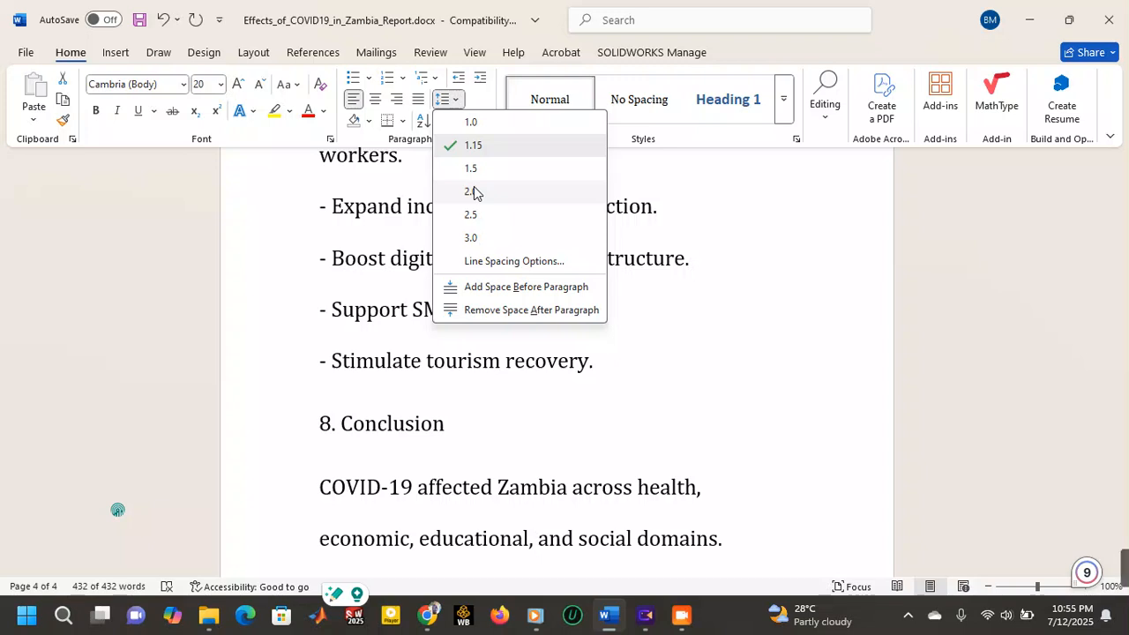
left_click(474, 191)
scroll(491, 300, "up", 5)
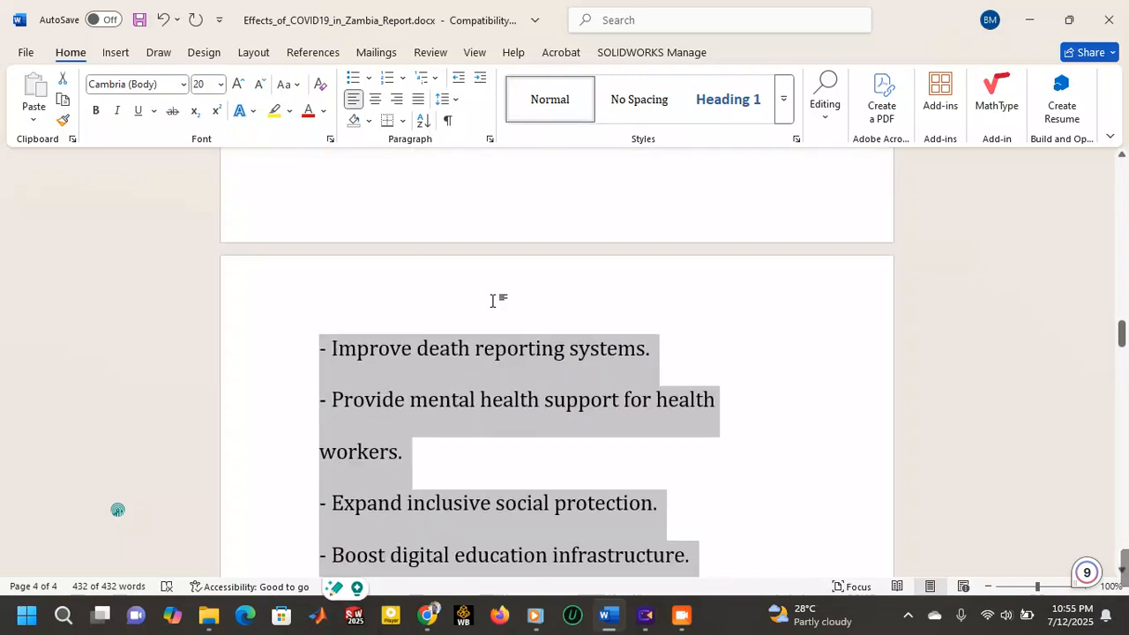
scroll(573, 316, "up", 15)
scroll(574, 316, "up", 15)
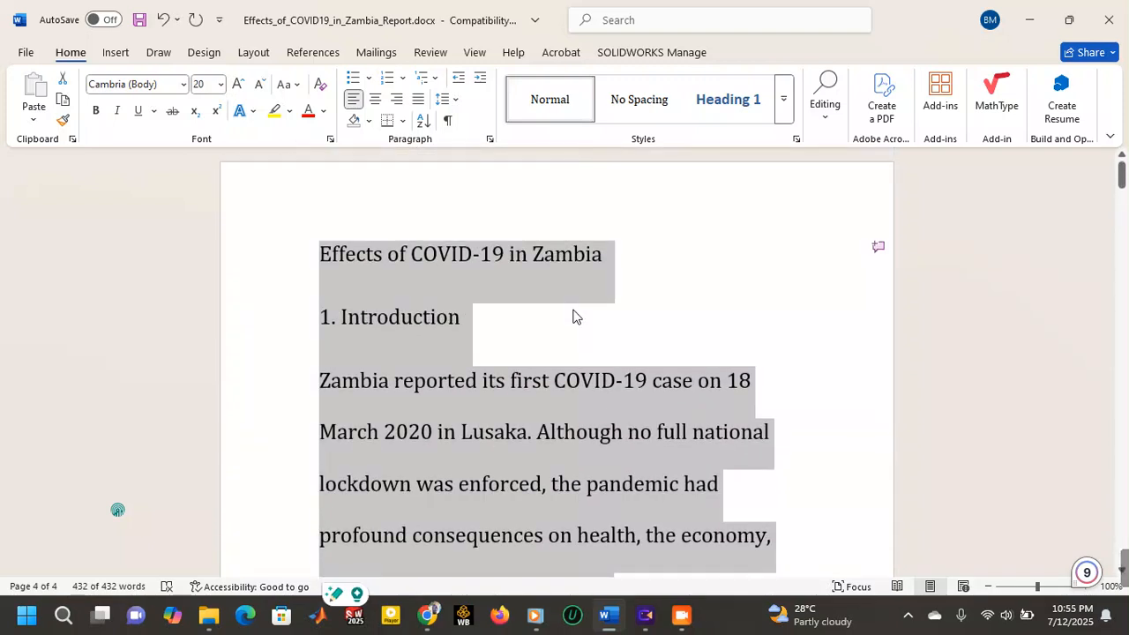
- Insert a blank page before the report title "Effects of COVID-19 in Zambia"
left_click(332, 289)
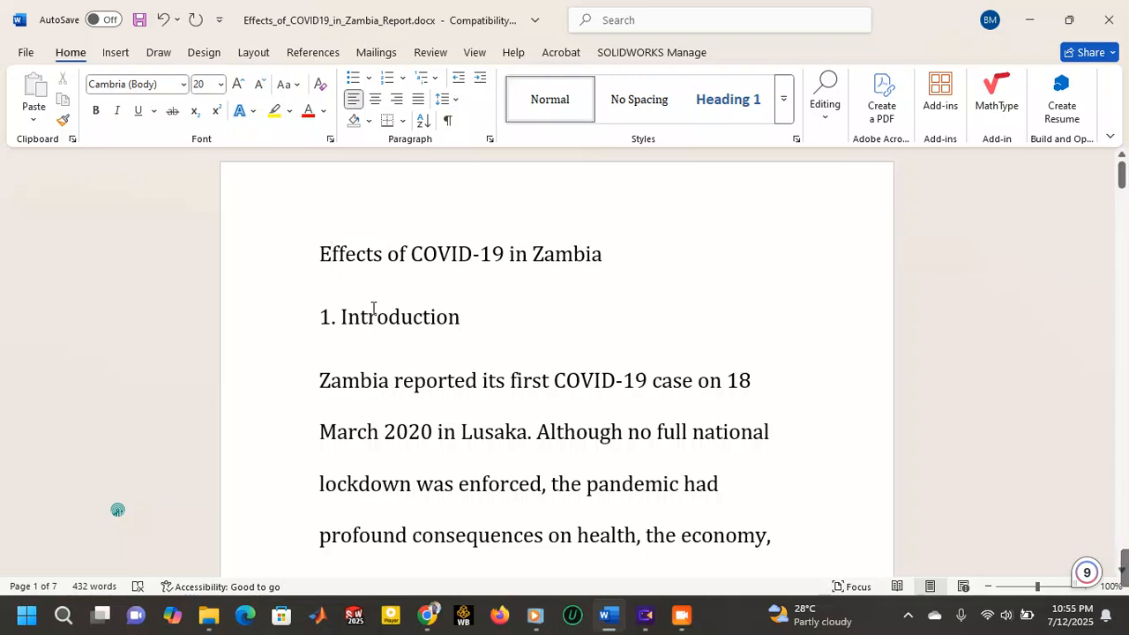
left_click(315, 256)
left_click(114, 57)
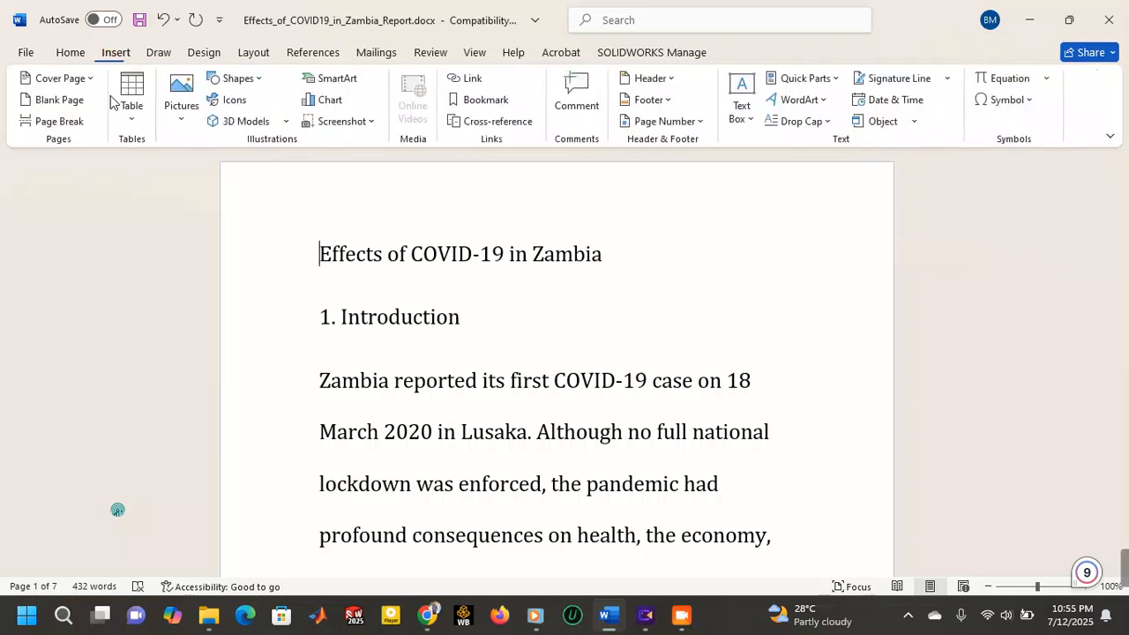
left_click(36, 101)
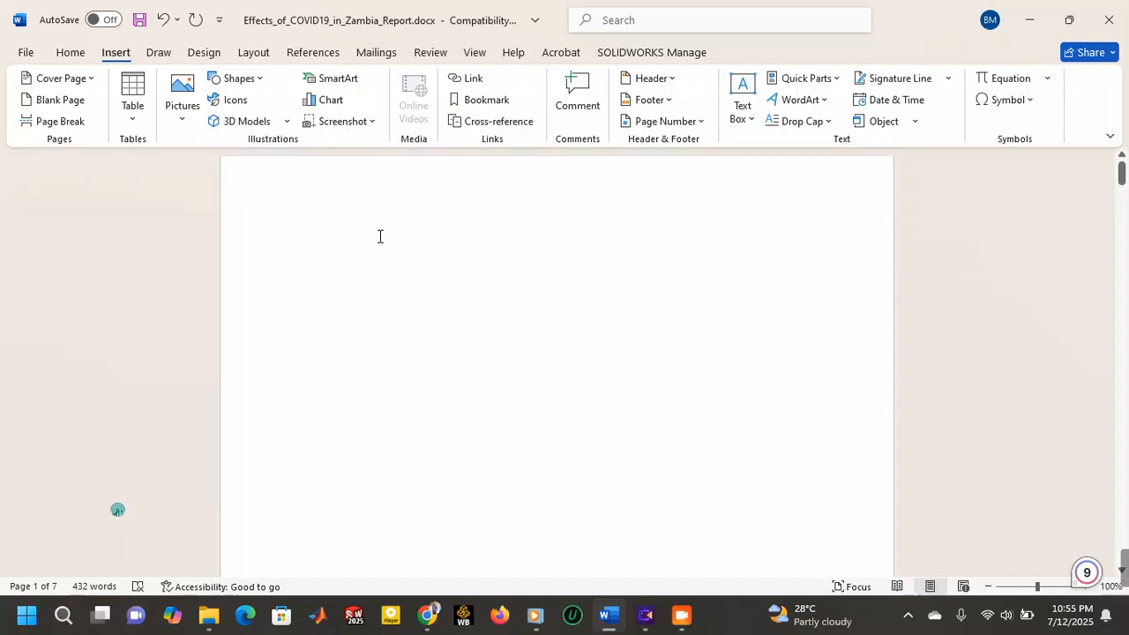
- Add the heading "Table of content" at the start of the blank first page and make it bold
left_click(337, 236)
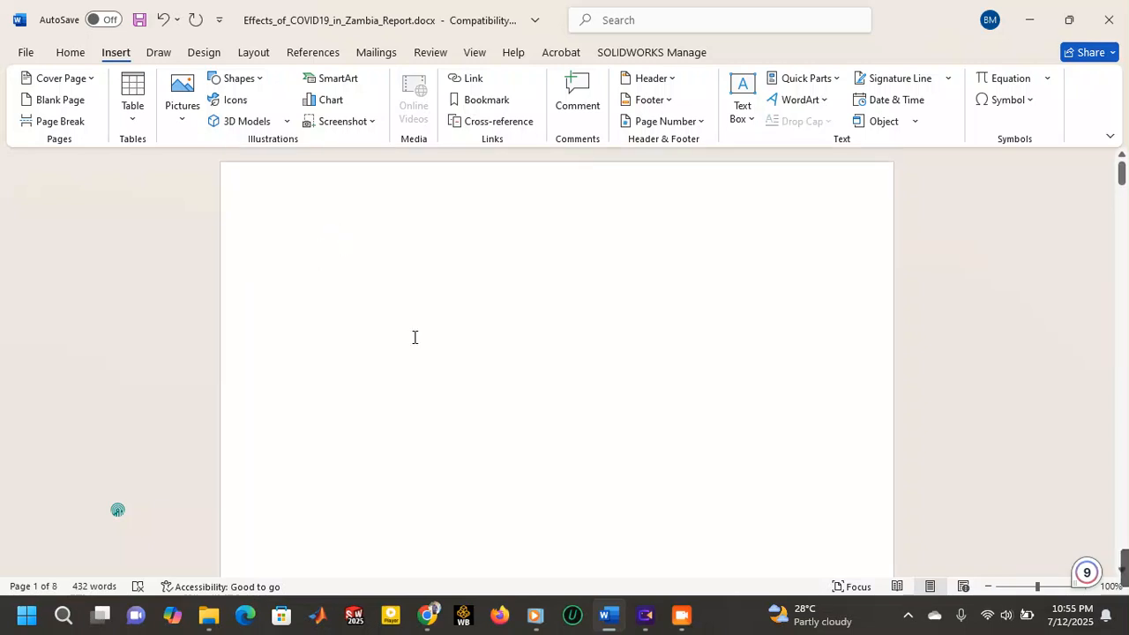
type("Table of content")
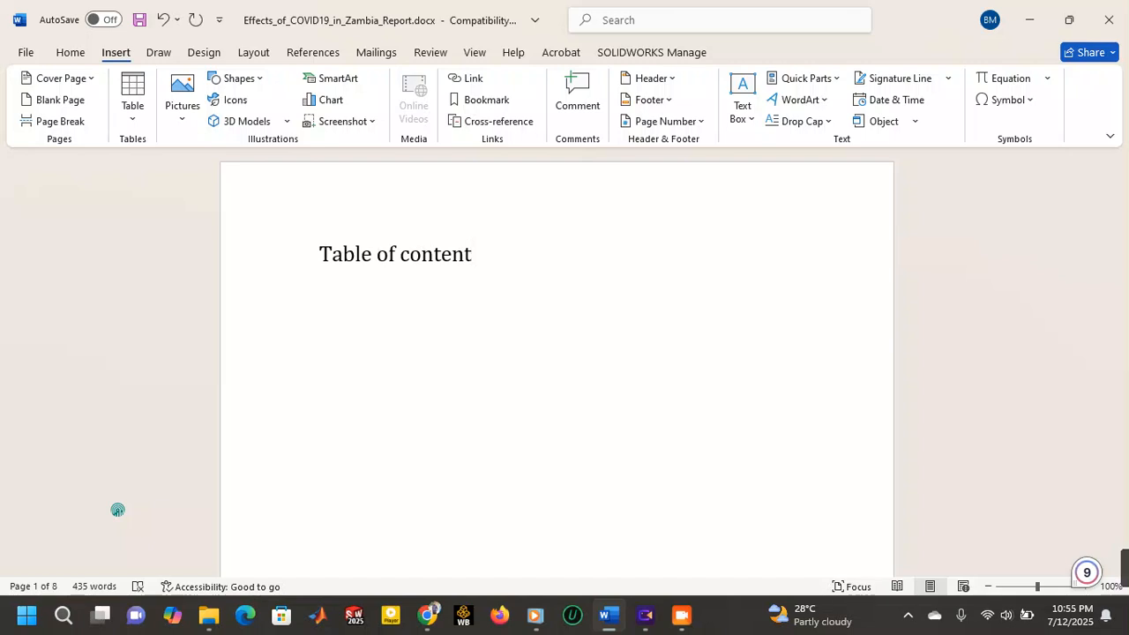
left_click_drag(479, 256, 335, 250)
left_click(348, 221)
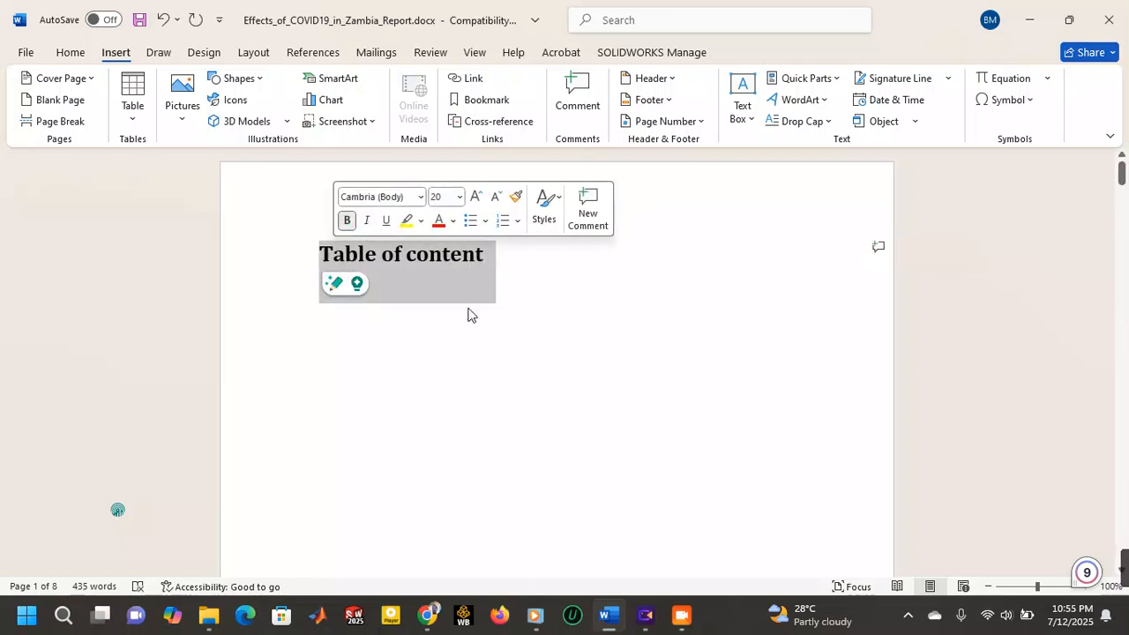
left_click(505, 267)
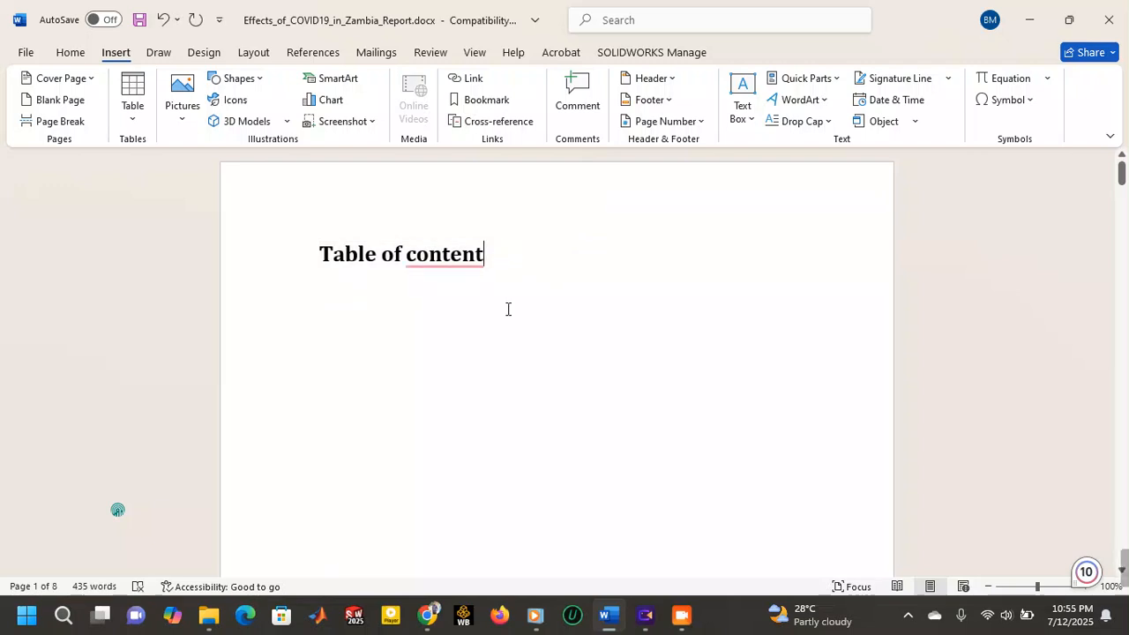
- Correct "content" to "contents" in the heading with the suggested fix and start a new line below it
mouse_move(479, 259)
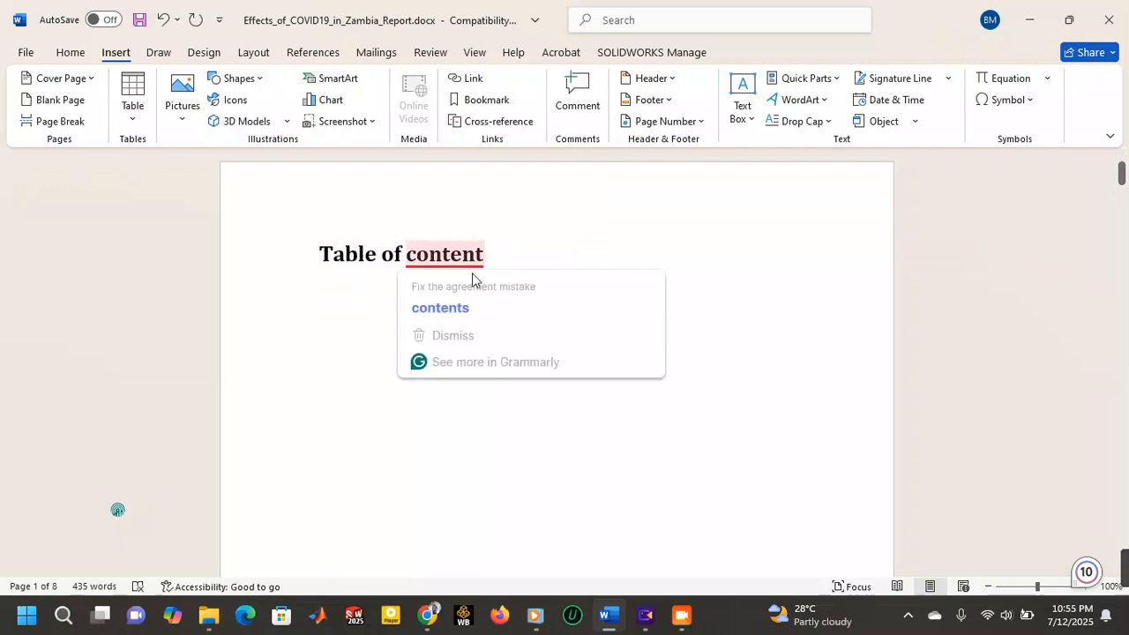
left_click(467, 300)
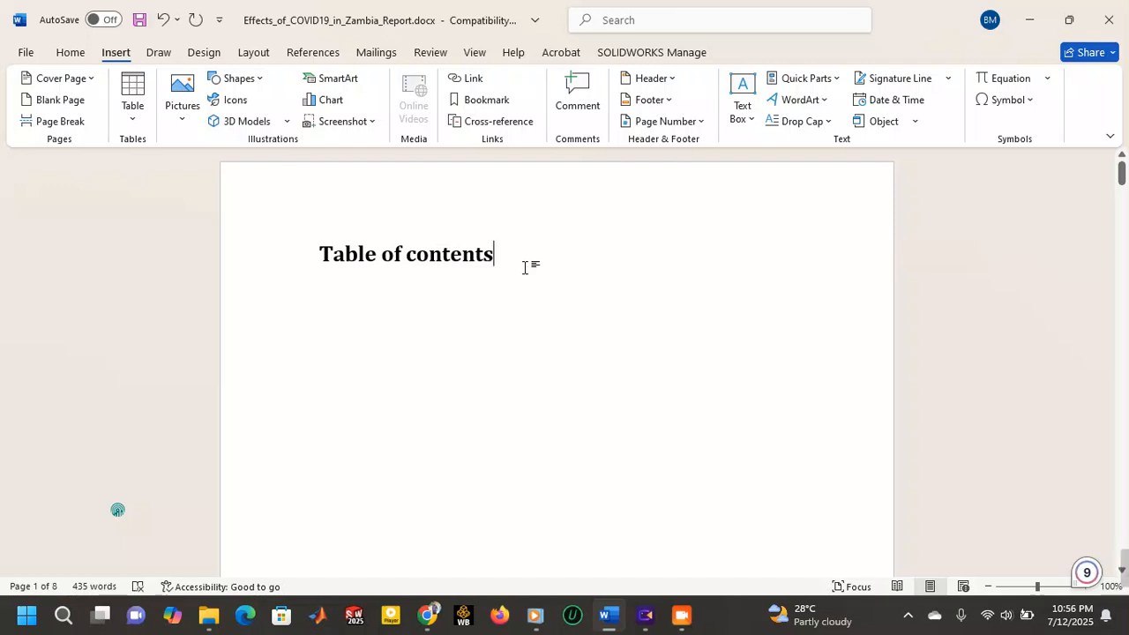
key("Return")
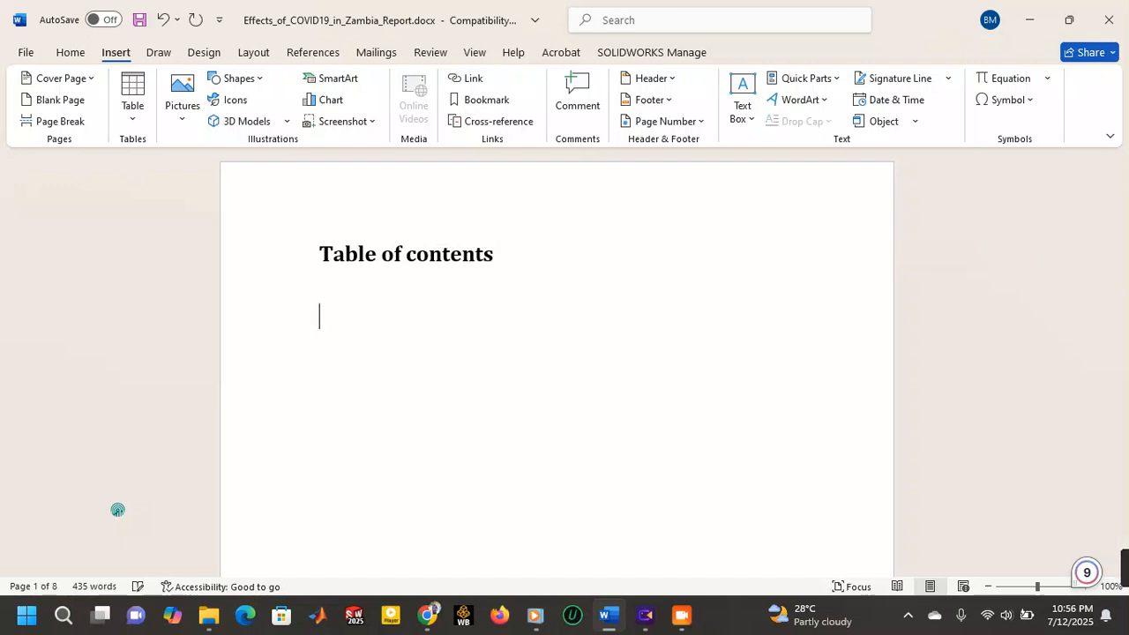
type("in")
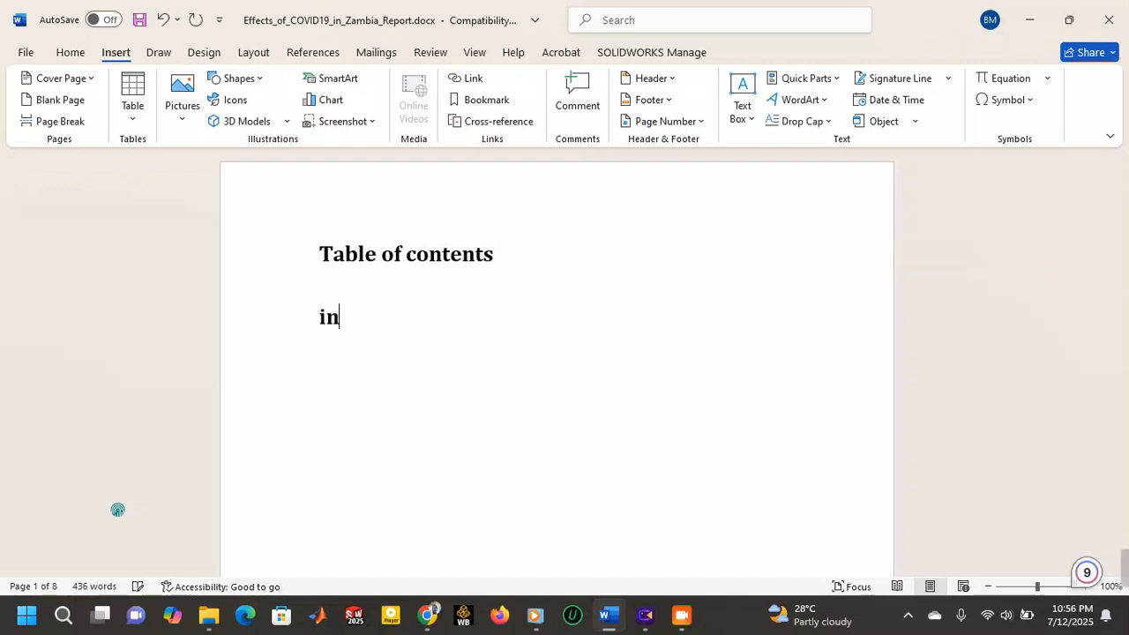
type("du")
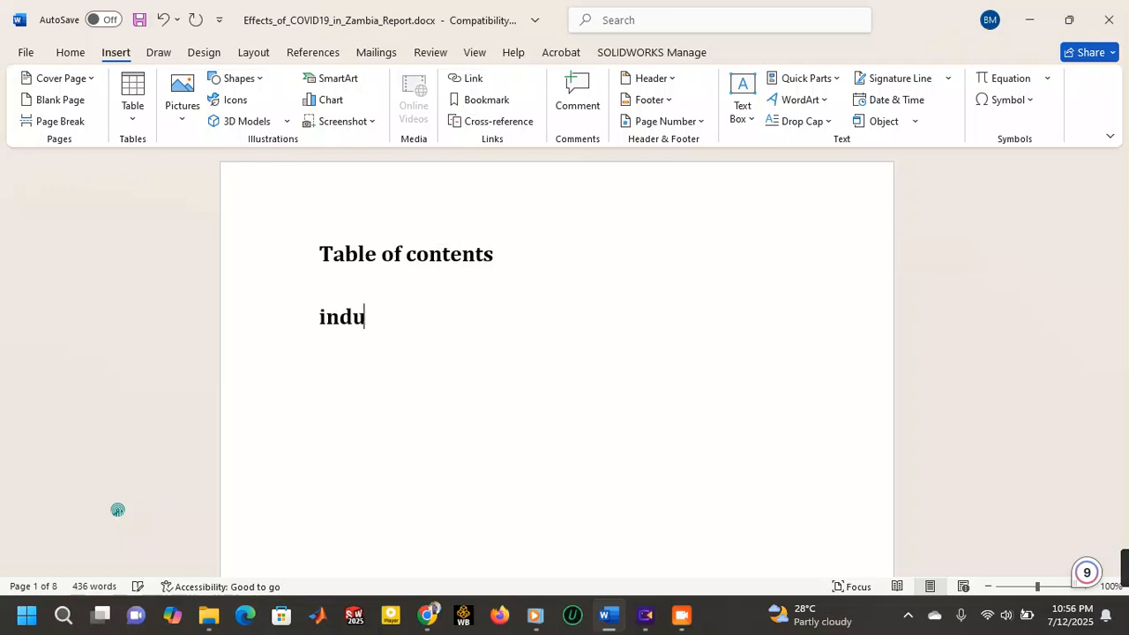
type("ction.")
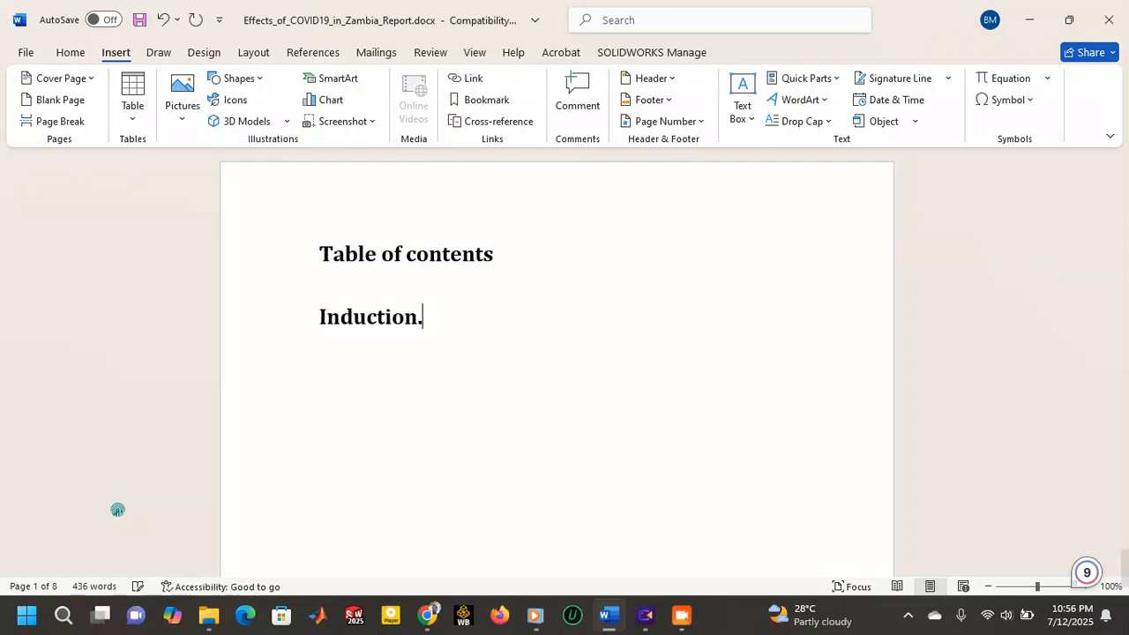
type("......2")
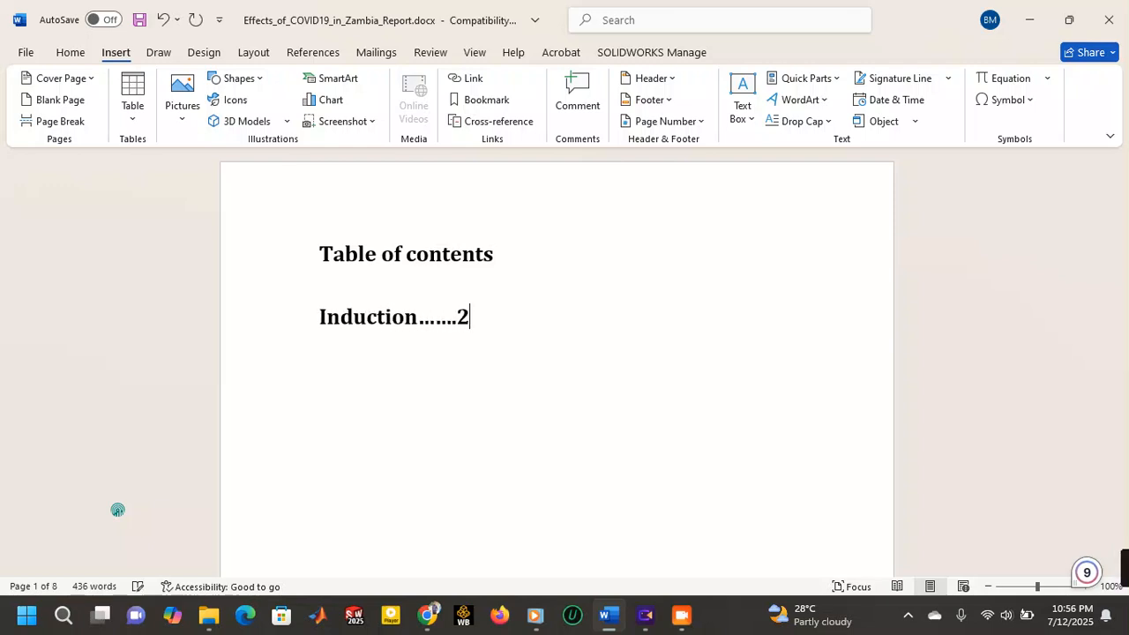
key("BackSpace")
key("BackSpace")
key("BackSpace")
key("BackSpace")
key("BackSpace")
key("BackSpace")
key("BackSpace")
key("BackSpace")
key("BackSpace")
key("BackSpace")
key("BackSpace")
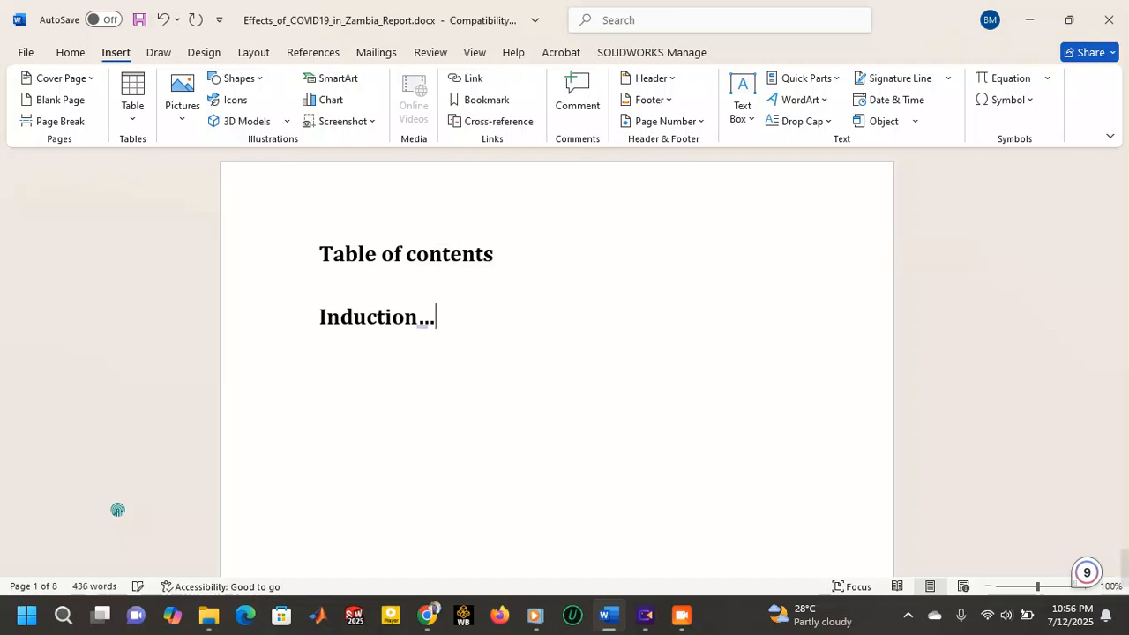
key("BackSpace")
key("BackSpace")
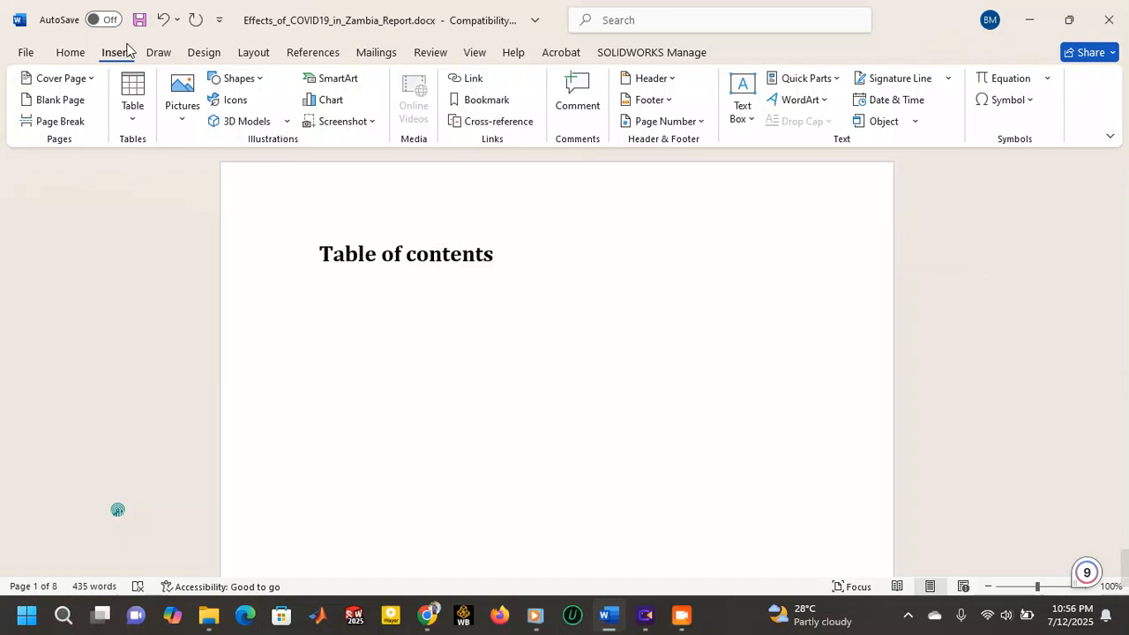
- Turn off bold for the empty line below the "Table of contents" heading
left_click(80, 53)
left_click(95, 110)
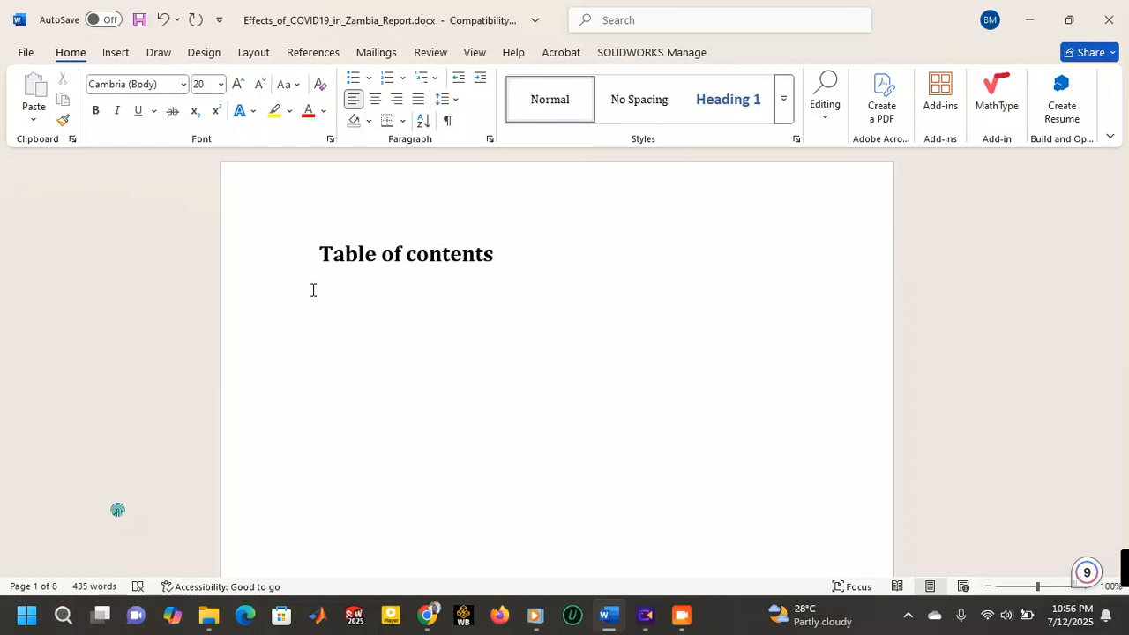
scroll(368, 266, "down", 3)
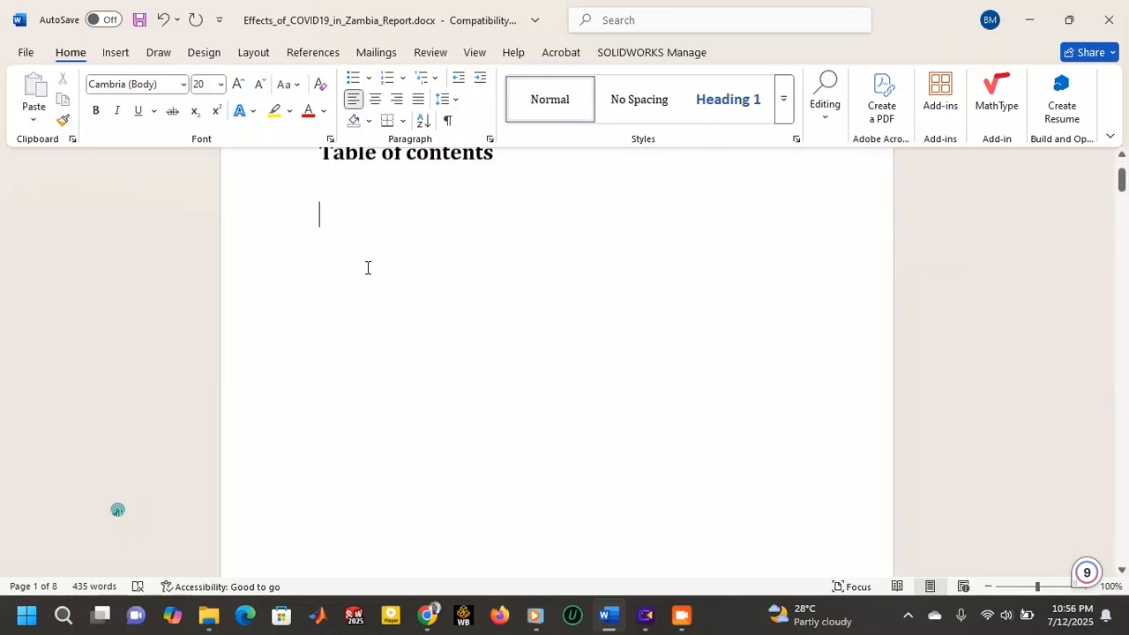
- Add the line "Chapter one" above the report title "Effects of COVID-19 in Zambia"
scroll(374, 260, "down", 5)
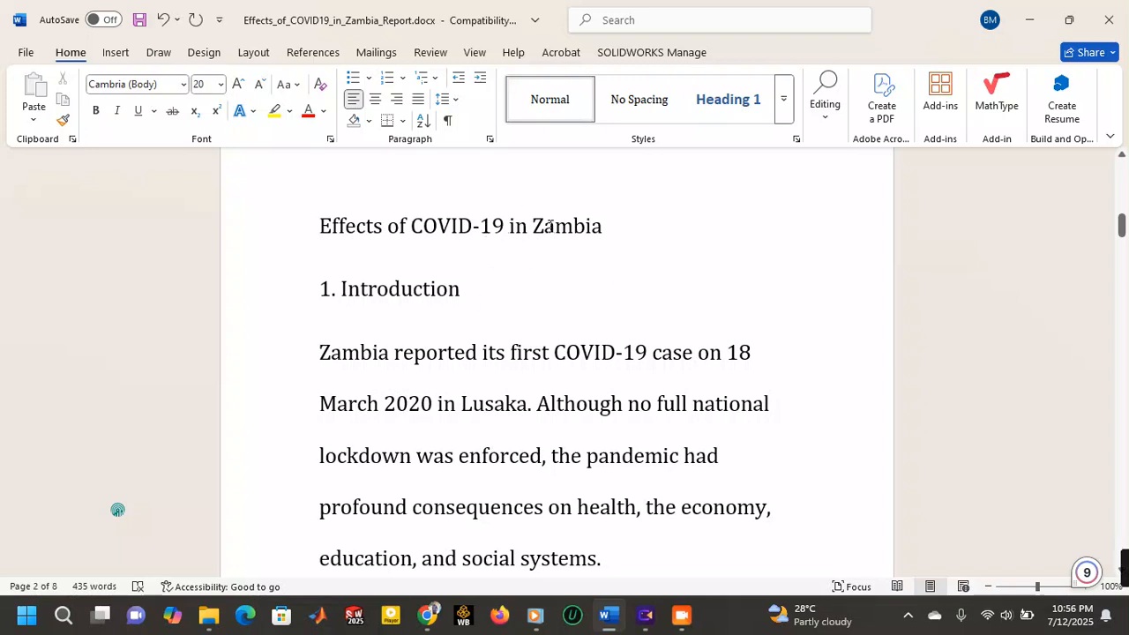
scroll(492, 225, "up", 8)
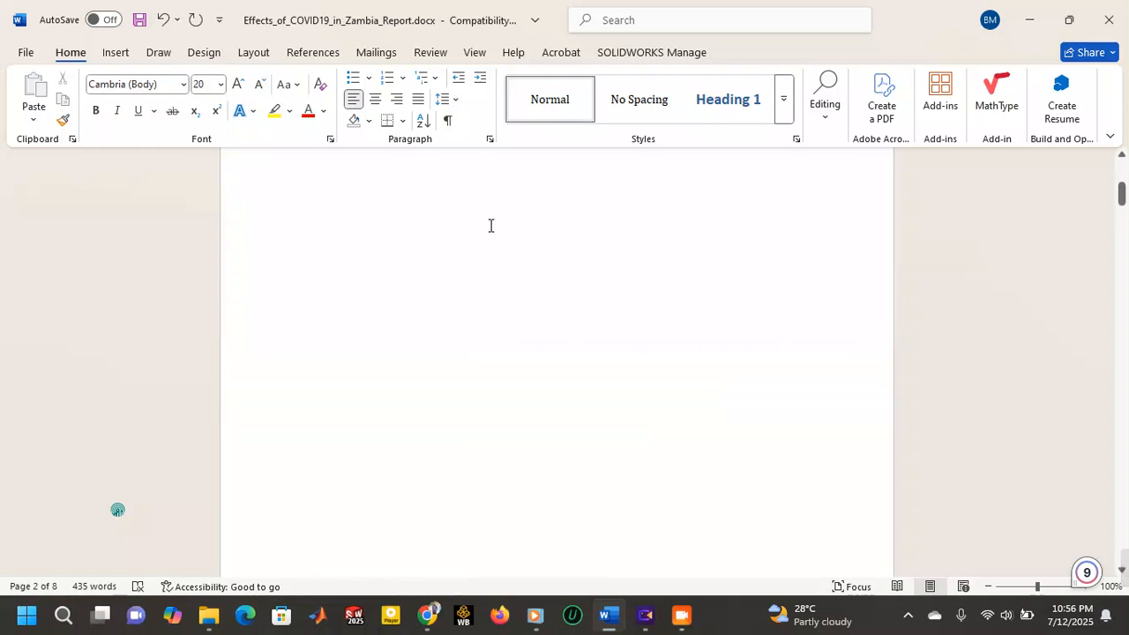
scroll(391, 320, "down", 3)
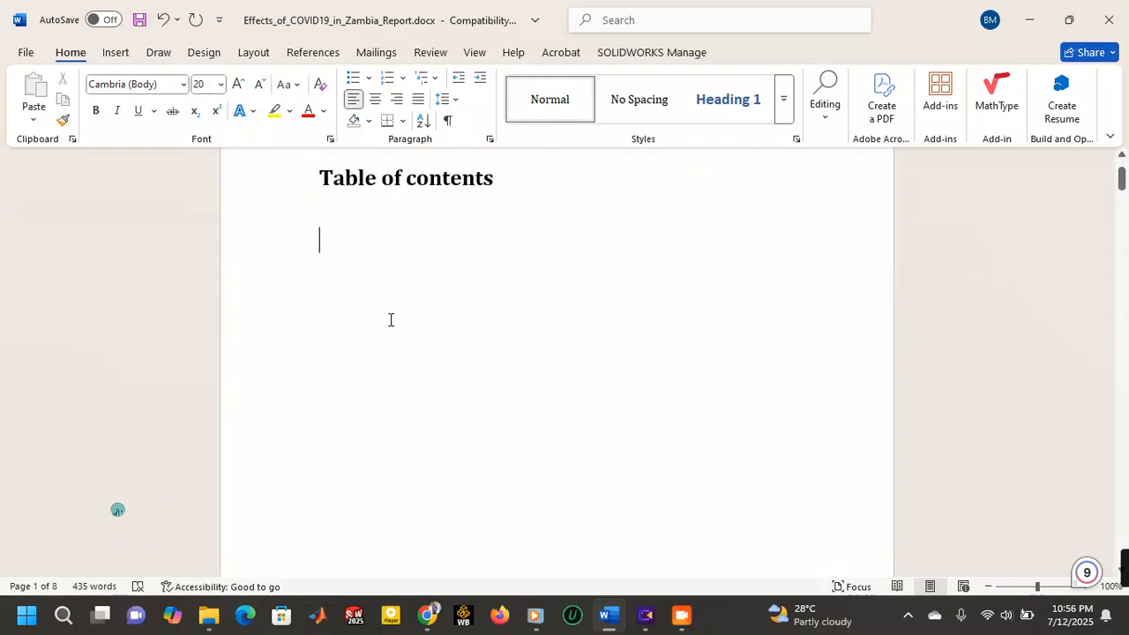
scroll(395, 281, "up", 2)
scroll(396, 280, "down", 8)
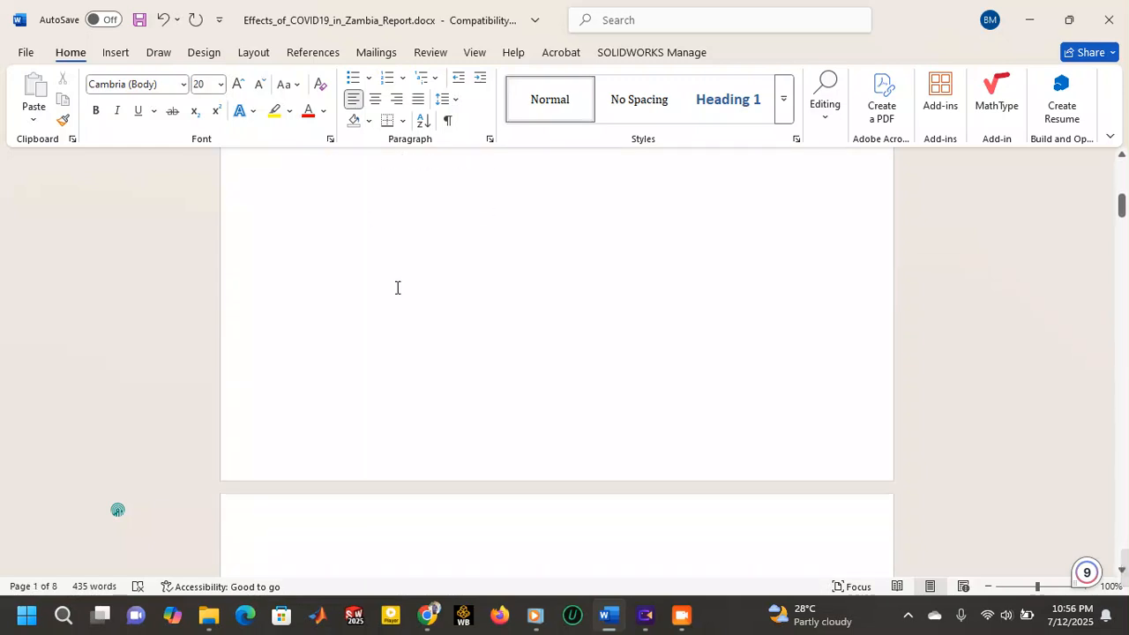
left_click(324, 340)
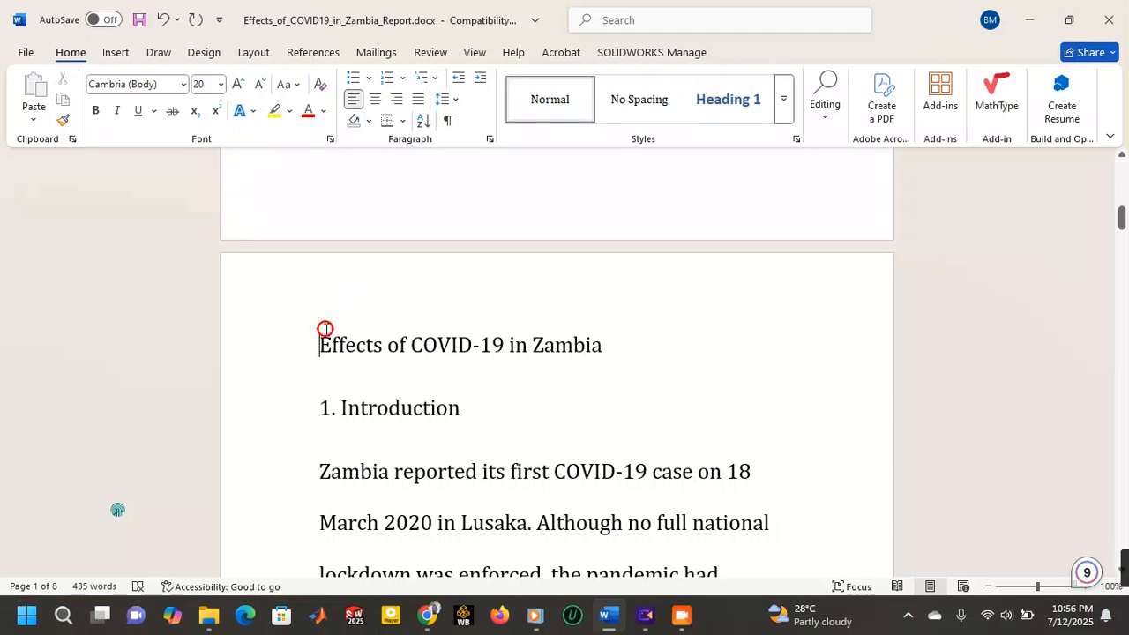
key("Return")
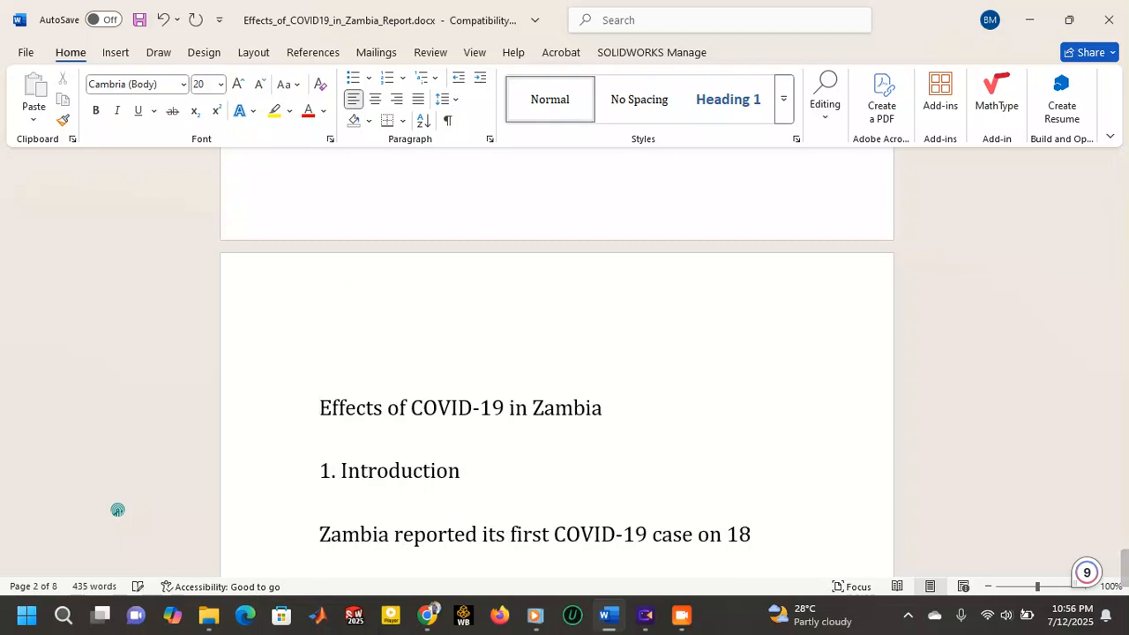
left_click(325, 330)
type("Chapter one")
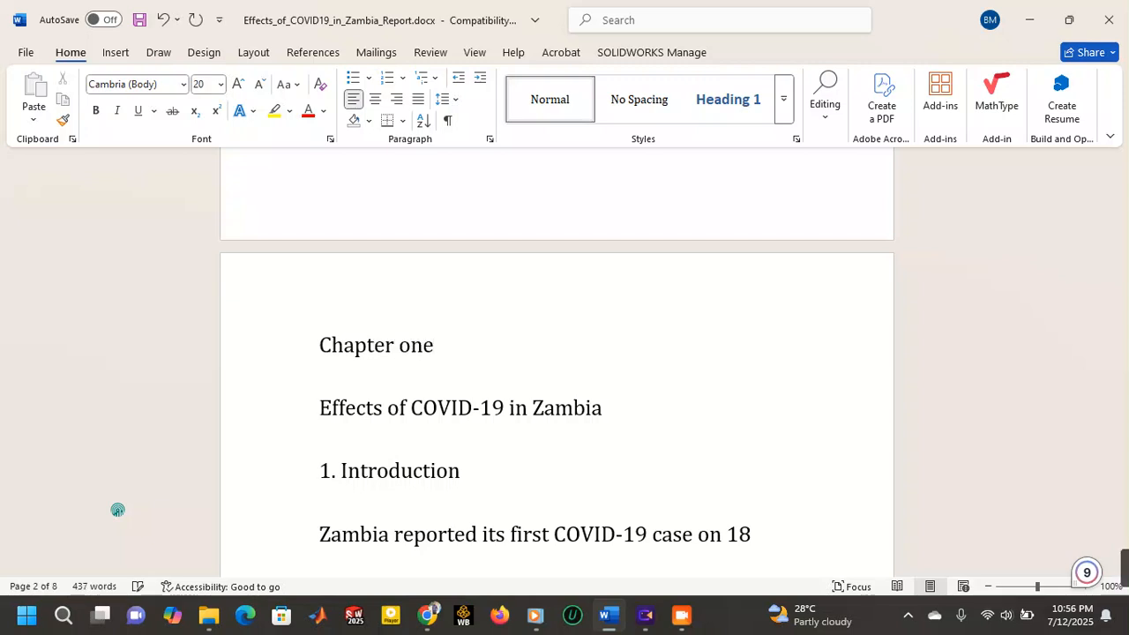
- Add the line "Chapter two" above the heading "3. Socio-Economic Consequences"
scroll(323, 305, "down", 10)
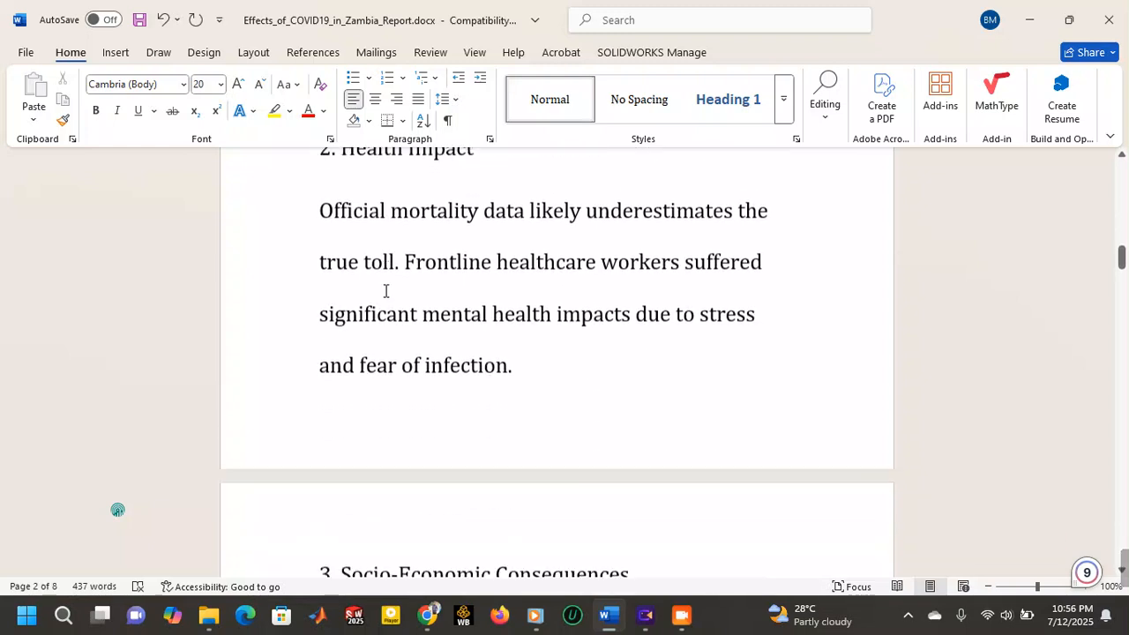
scroll(385, 298, "down", 2)
scroll(383, 297, "up", 3)
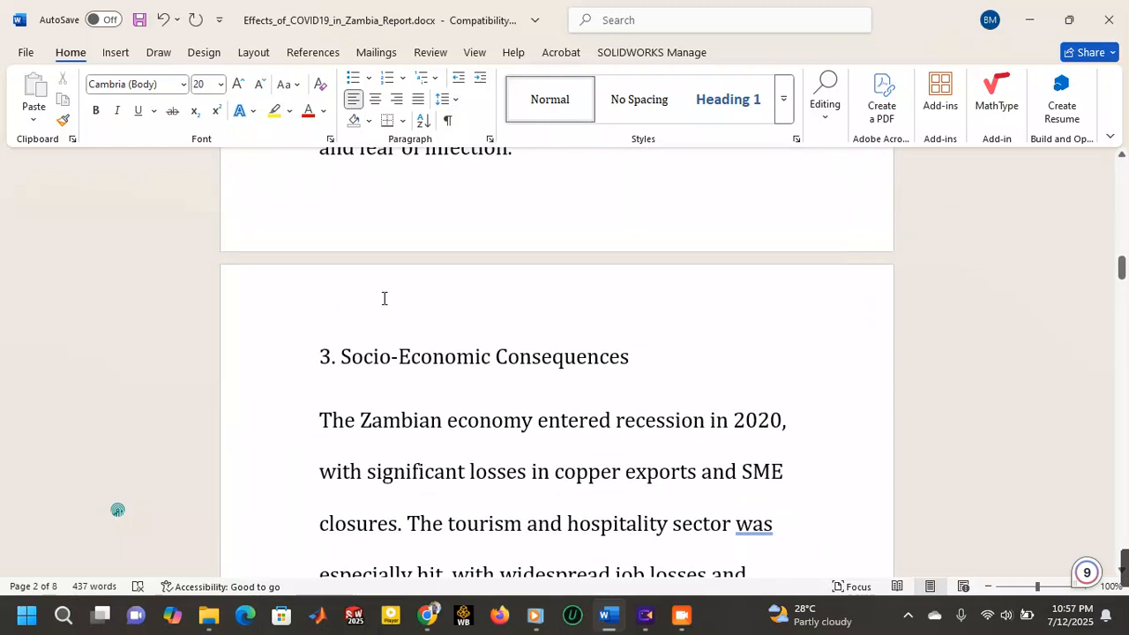
left_click(321, 350)
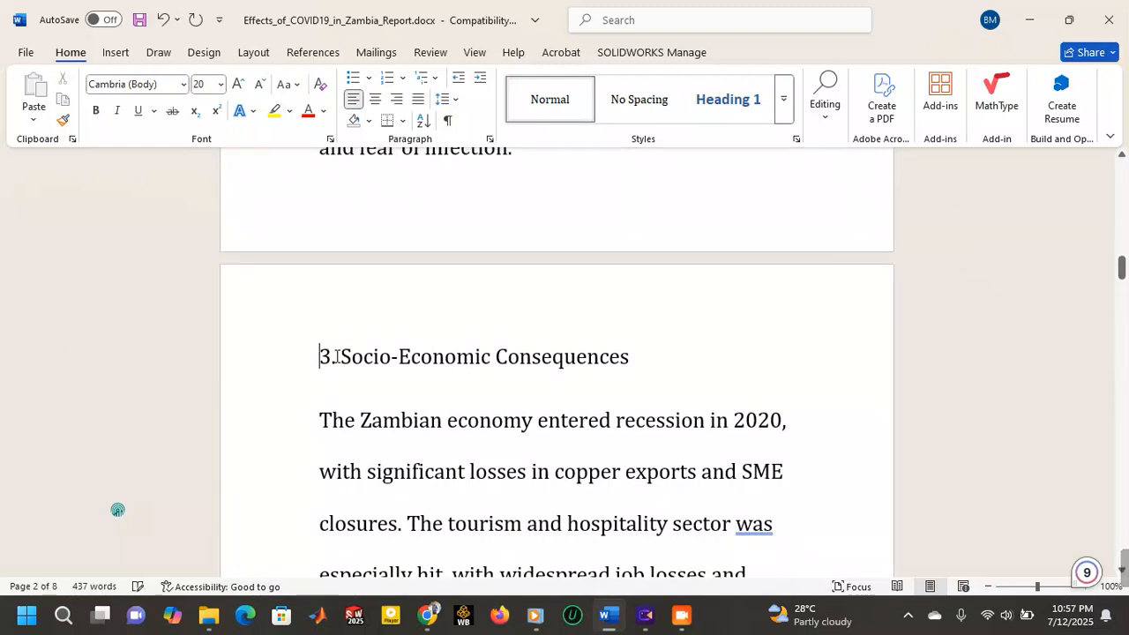
key("Return")
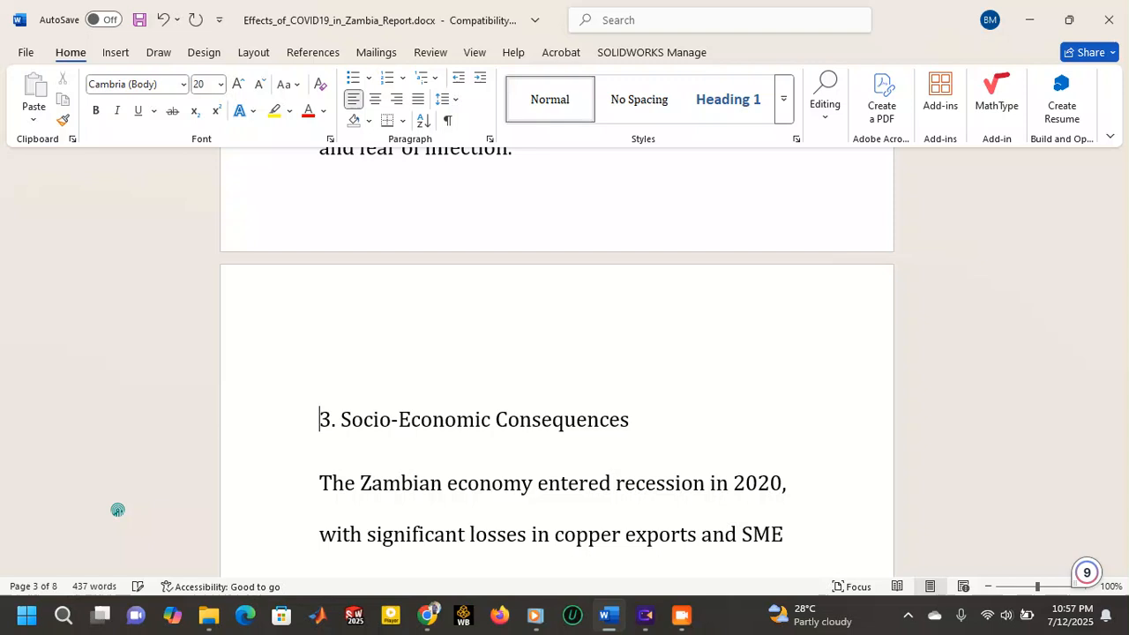
left_click(315, 374)
type("c")
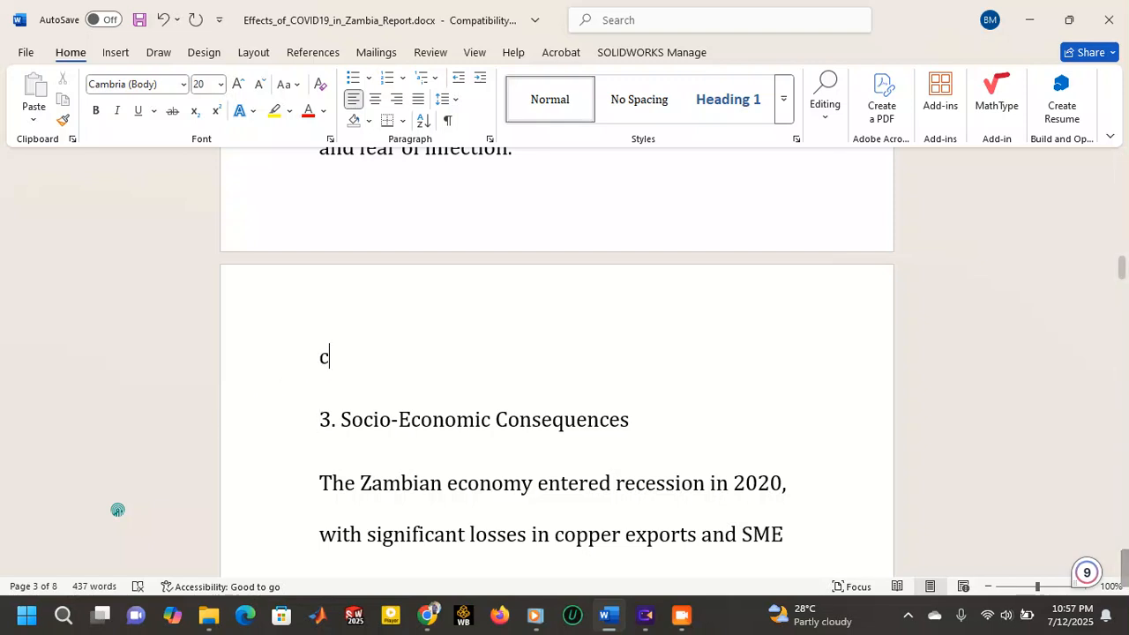
type("hapter two")
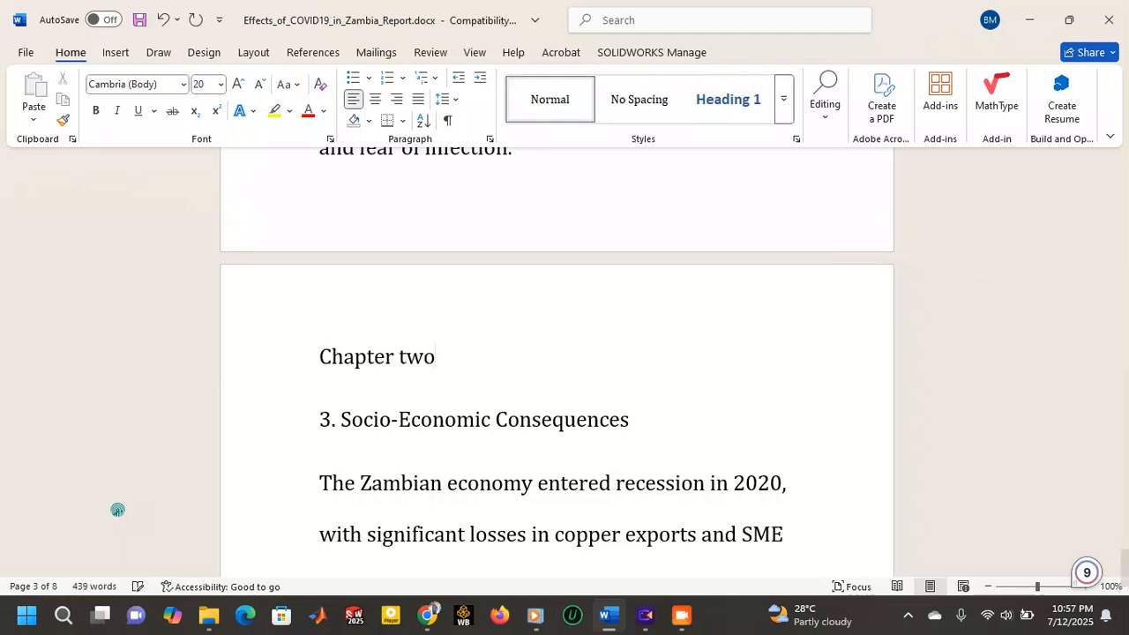
- Add the line "Chapter three" above the paragraph beginning "Persons with disabilities and informal economy workers"
scroll(426, 303, "down", 10)
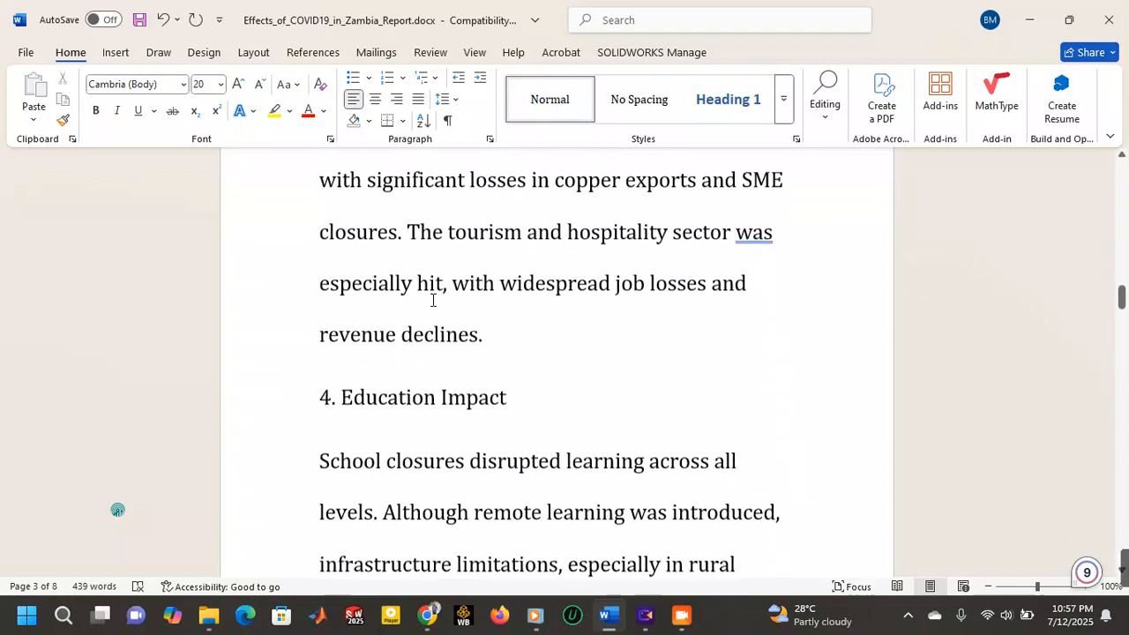
scroll(426, 304, "up", 2)
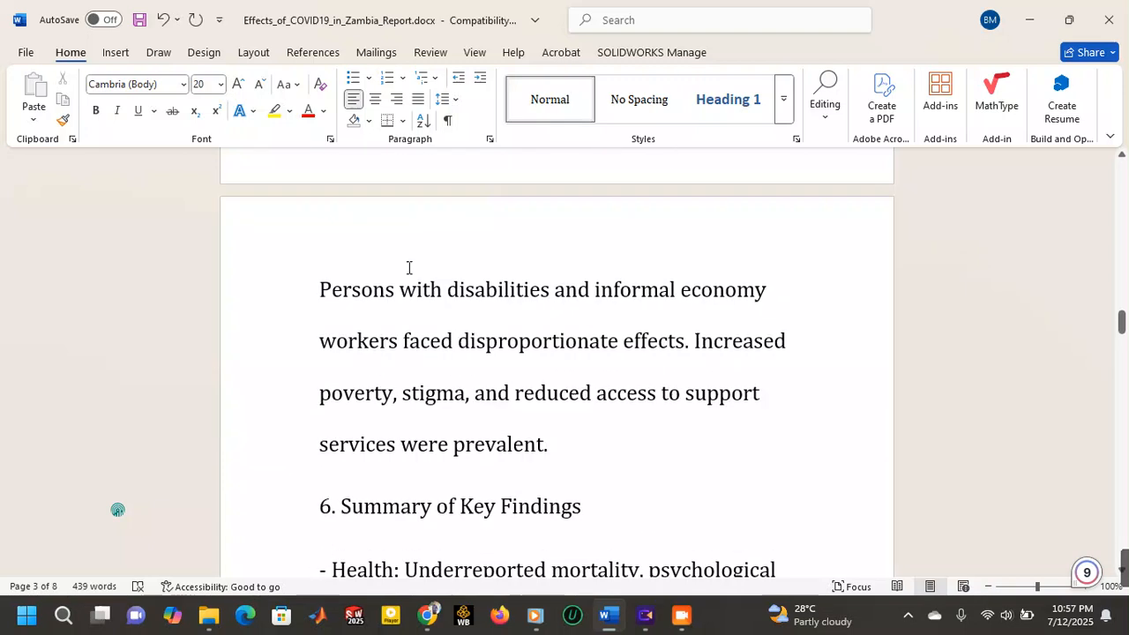
left_click(321, 282)
key("Return")
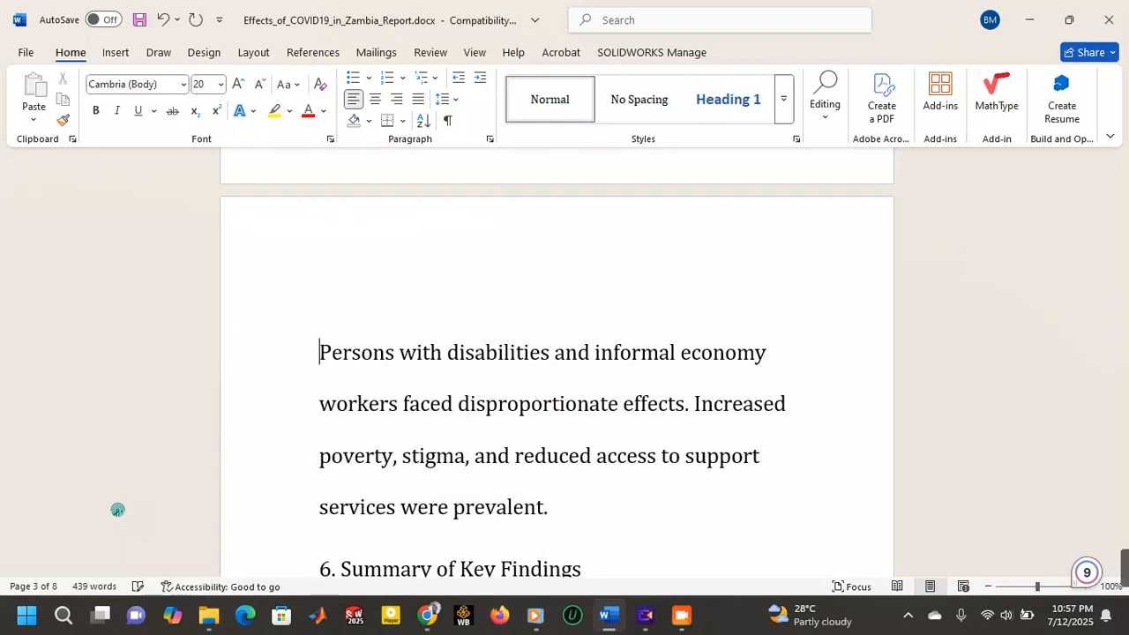
left_click(319, 297)
type("chapter")
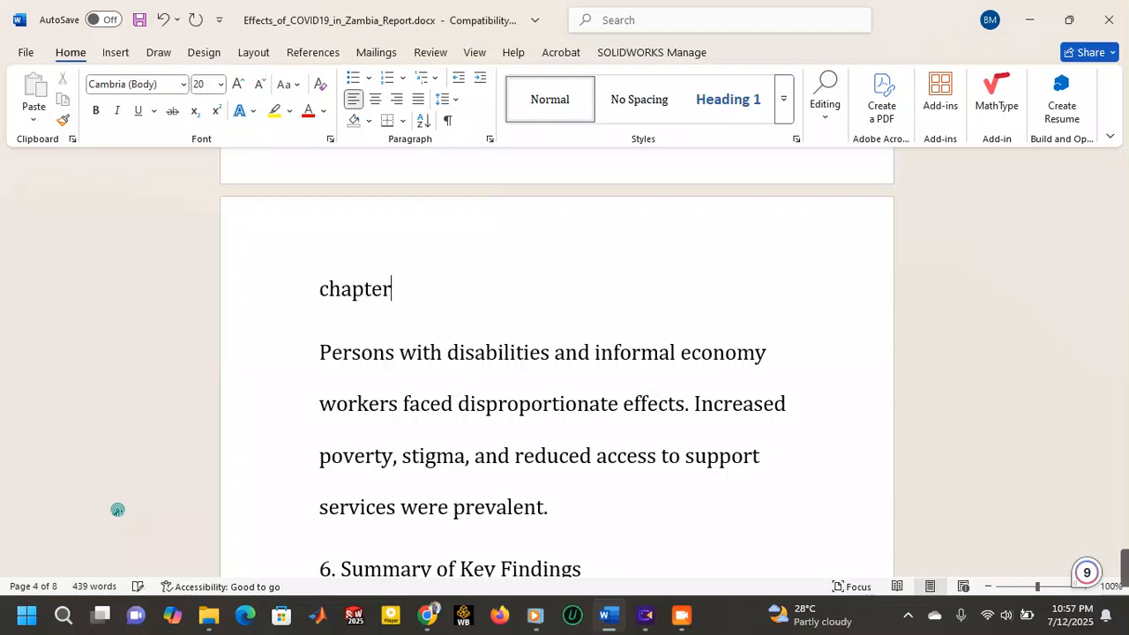
type(" three")
- Add the line "Chapter four" above the "Vulnerable Groups" item at the start of its page
scroll(356, 273, "down", 10)
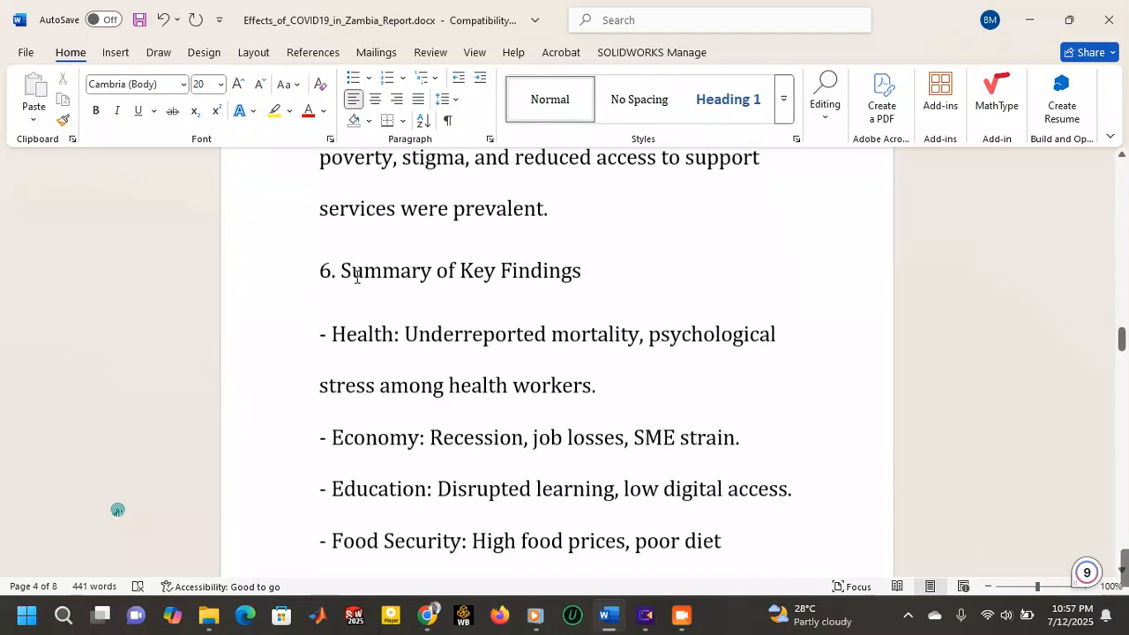
left_click(328, 350)
left_click(316, 387)
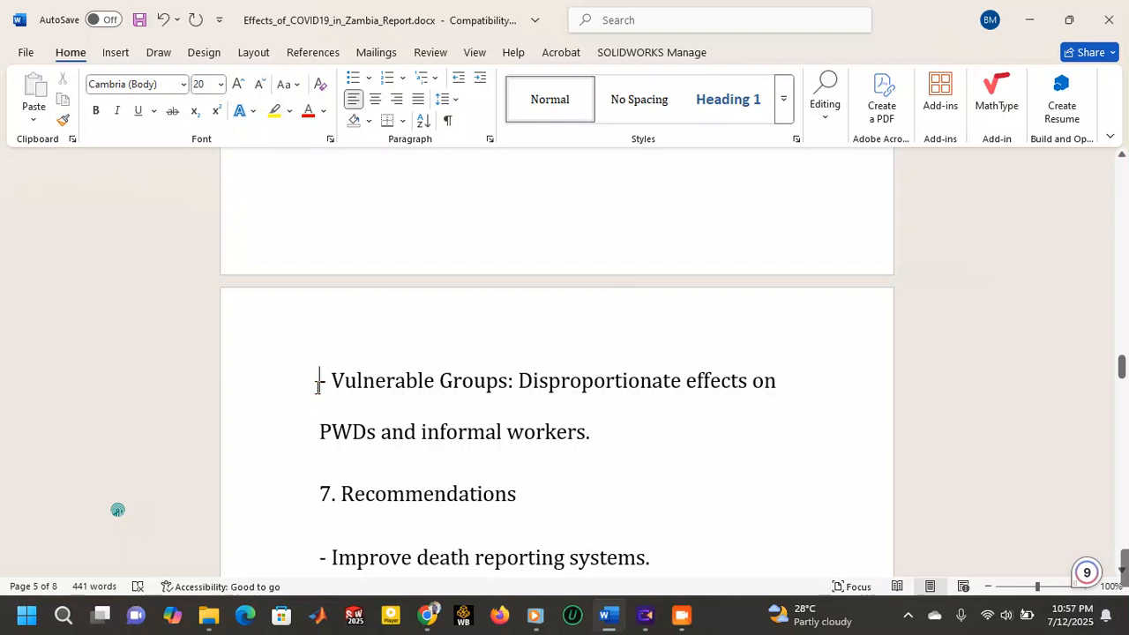
key("Return")
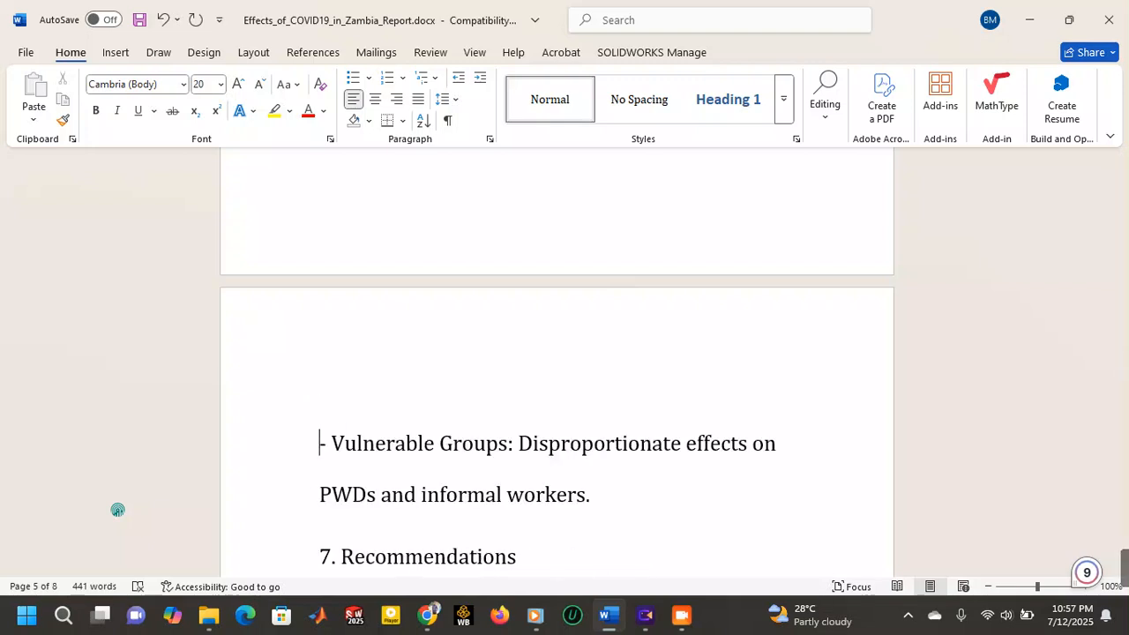
left_click(337, 365)
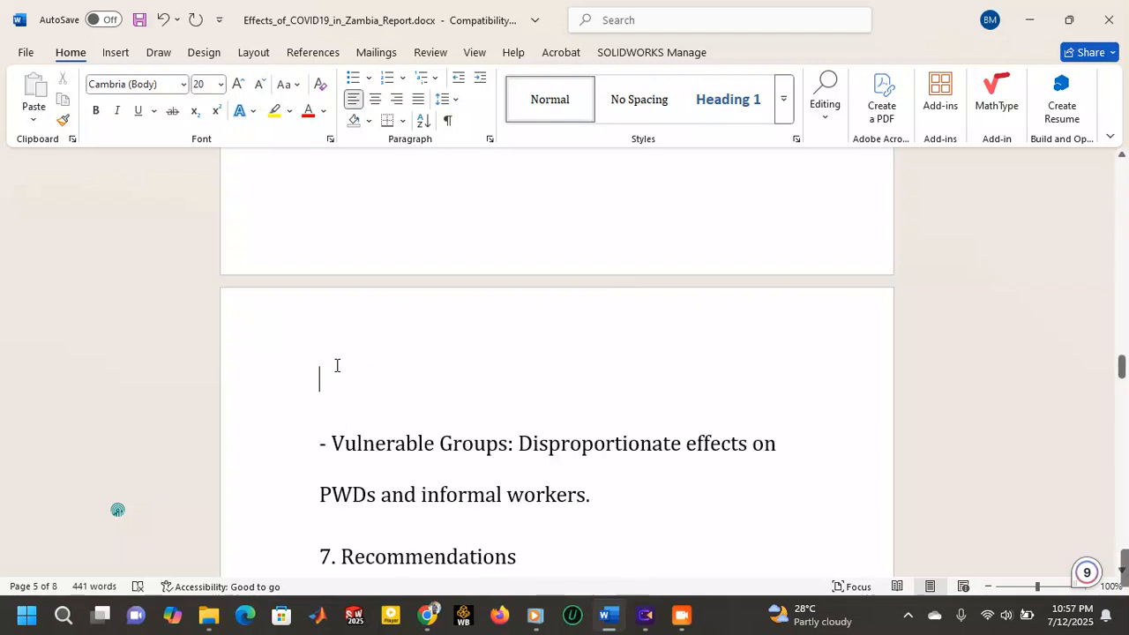
type("cha")
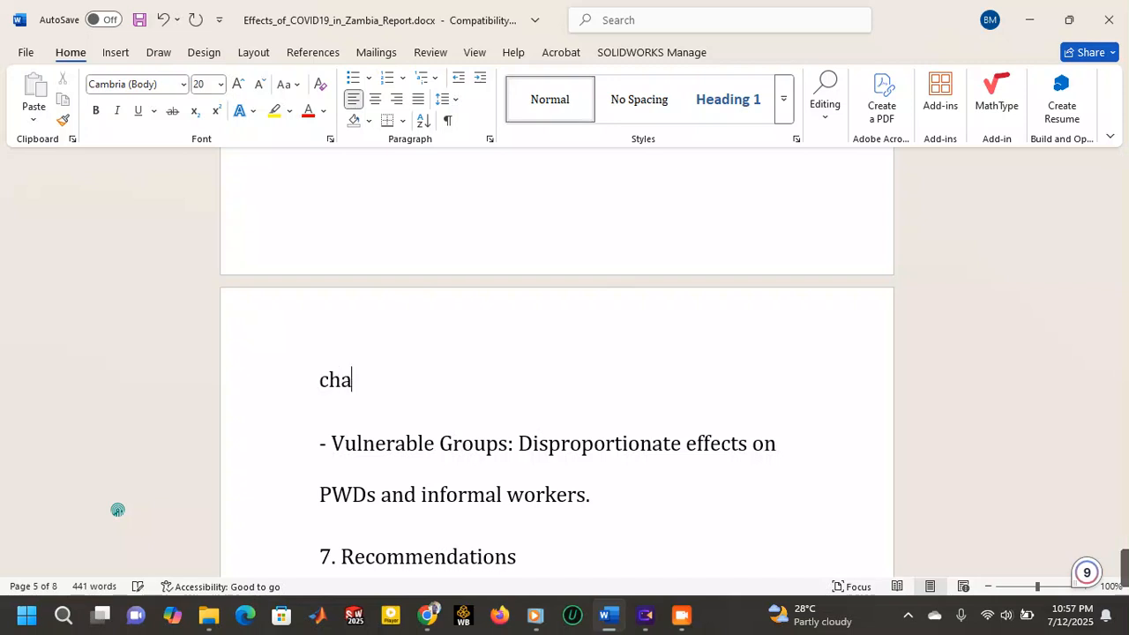
type("pter four")
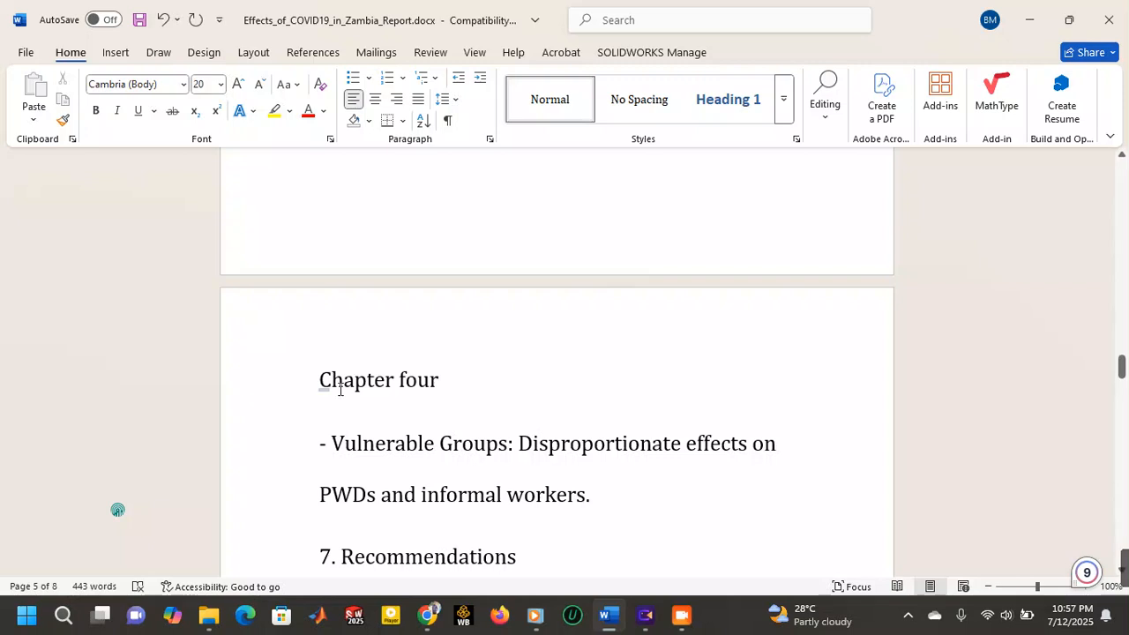
- Push the heading "8. Conclusion" onto the next page with empty lines, leaving one blank line above it
scroll(340, 391, "down", 8)
scroll(418, 308, "down", 3)
scroll(418, 308, "up", 2)
left_click(361, 209)
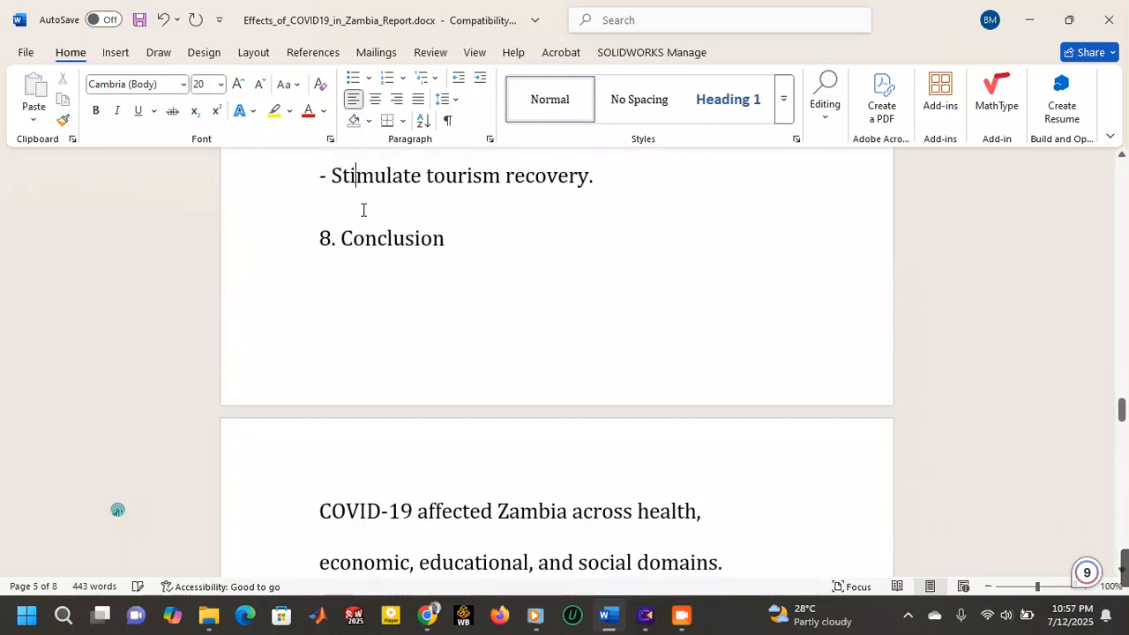
left_click(323, 248)
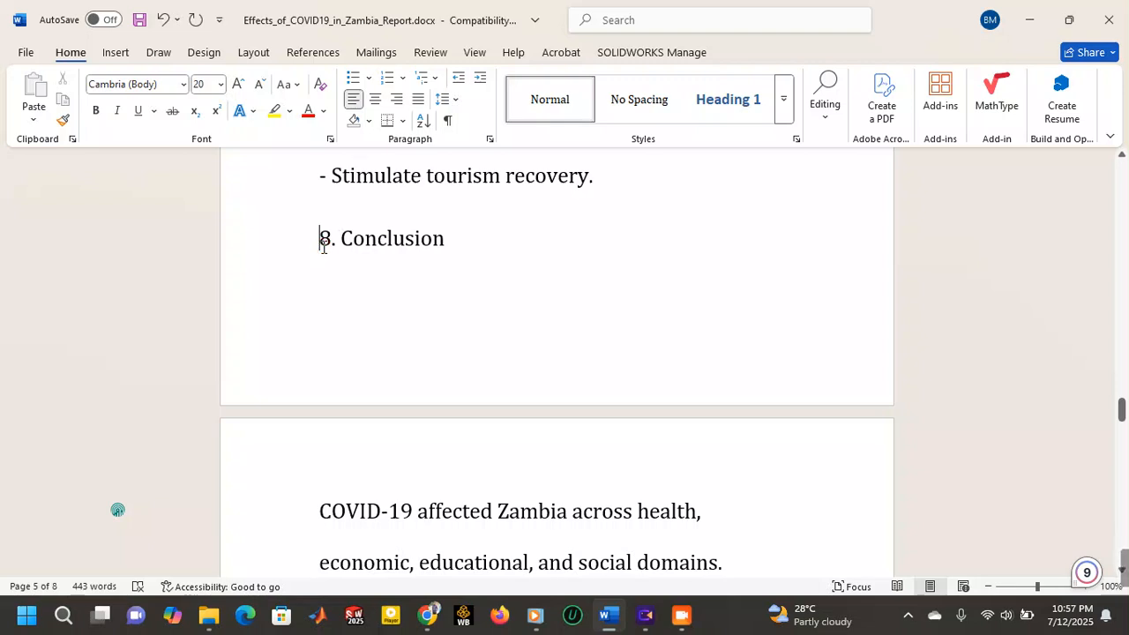
key("Return")
key("Return")
key("Return")
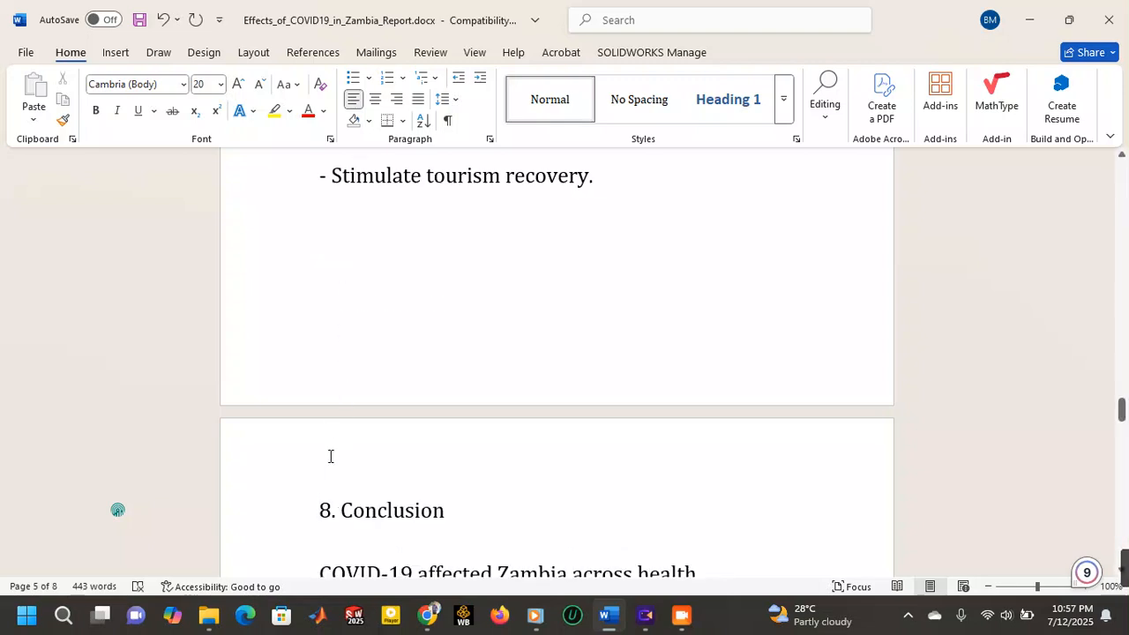
key("Return")
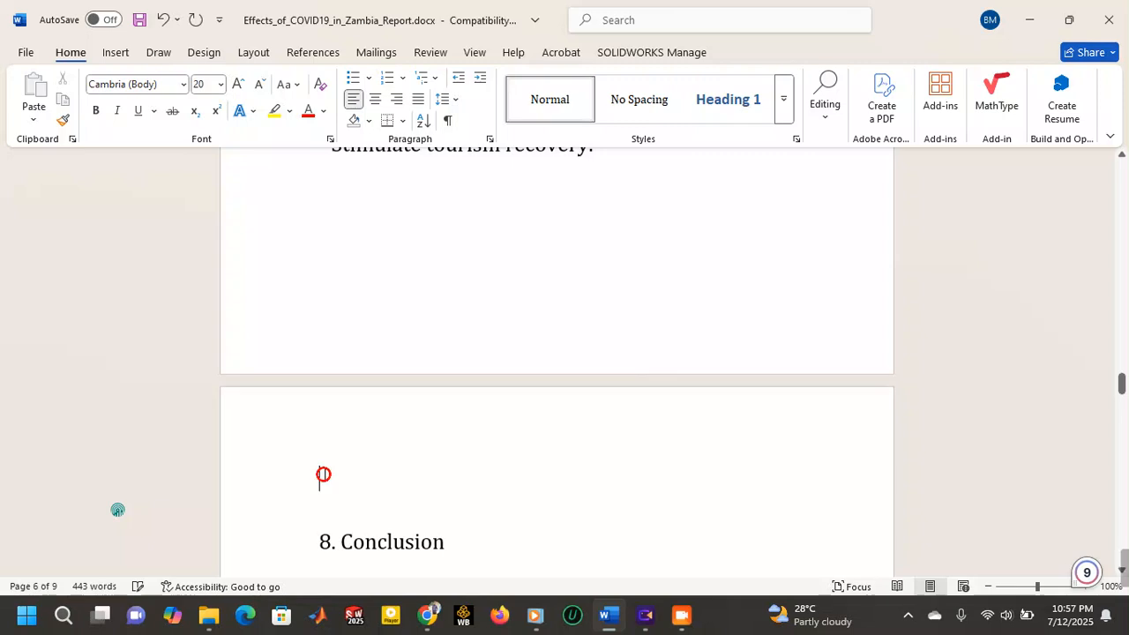
- Enter "Chapter five" on the blank line above the heading "8. Conclusion"
type("chap")
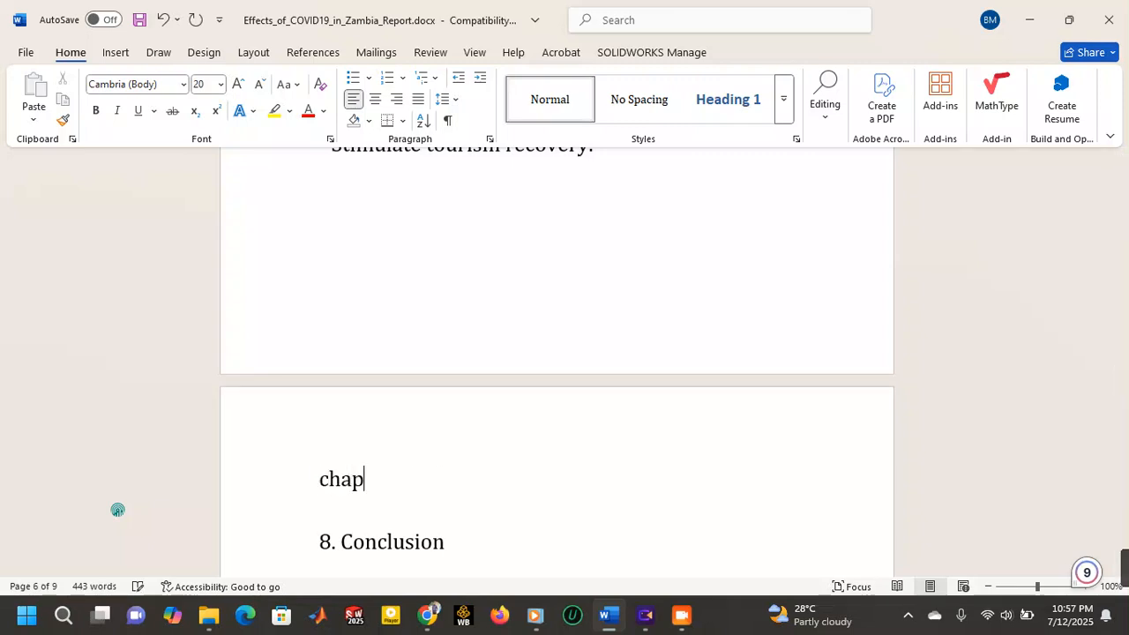
type("ter ")
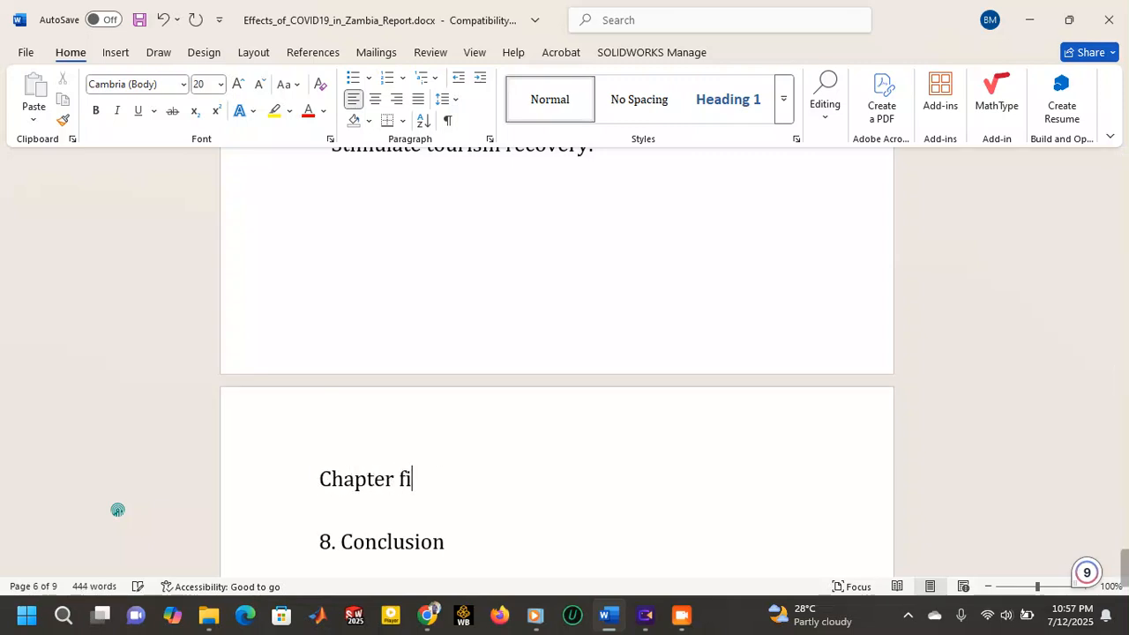
type("fibve")
key("BackSpace")
key("BackSpace")
key("BackSpace")
- Push the "References" heading onto a new page with empty lines and add the line "Chapter six" above it
scroll(506, 406, "down", 10)
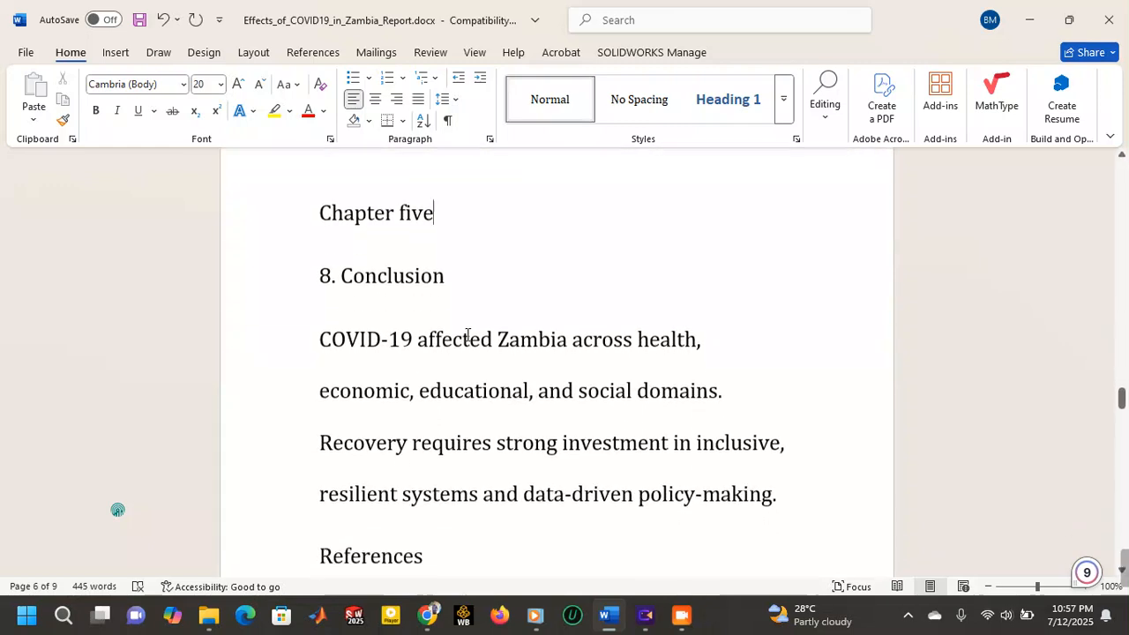
scroll(458, 337, "up", 5)
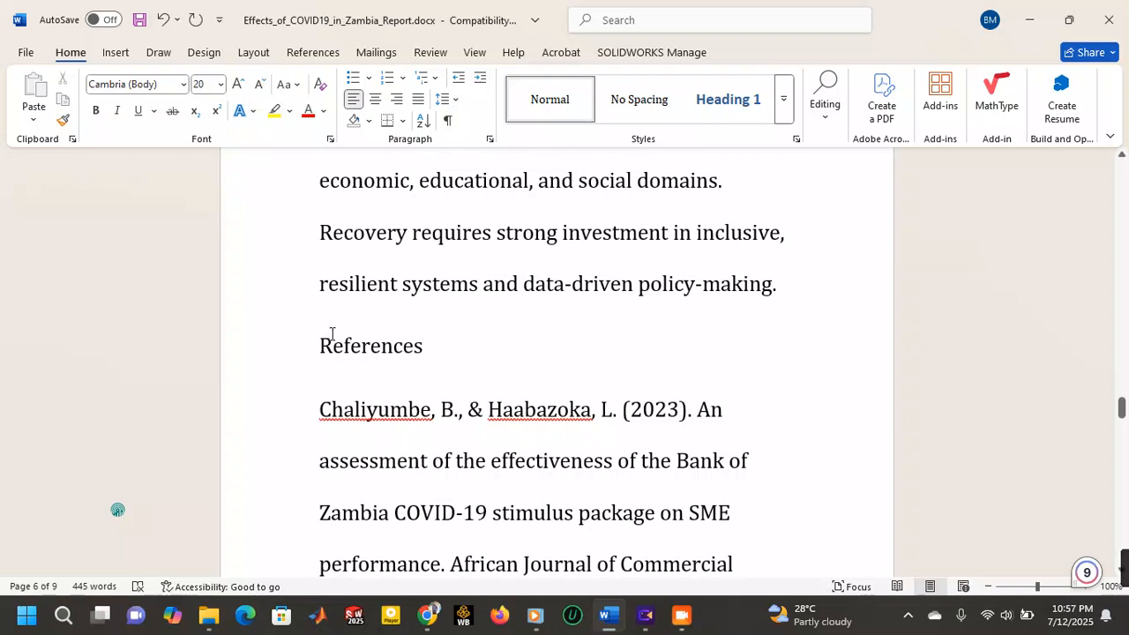
left_click(320, 343)
key("Return")
key("Return")
key("Return")
key("Return")
key("Return")
key("Return")
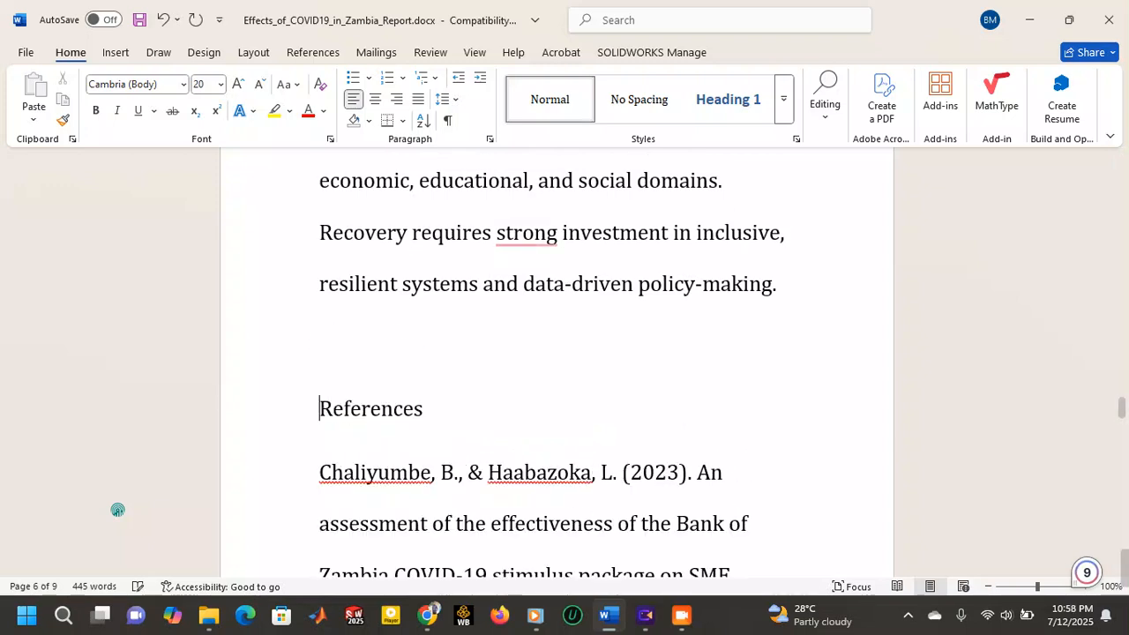
key("Return")
key("Return")
key("Return")
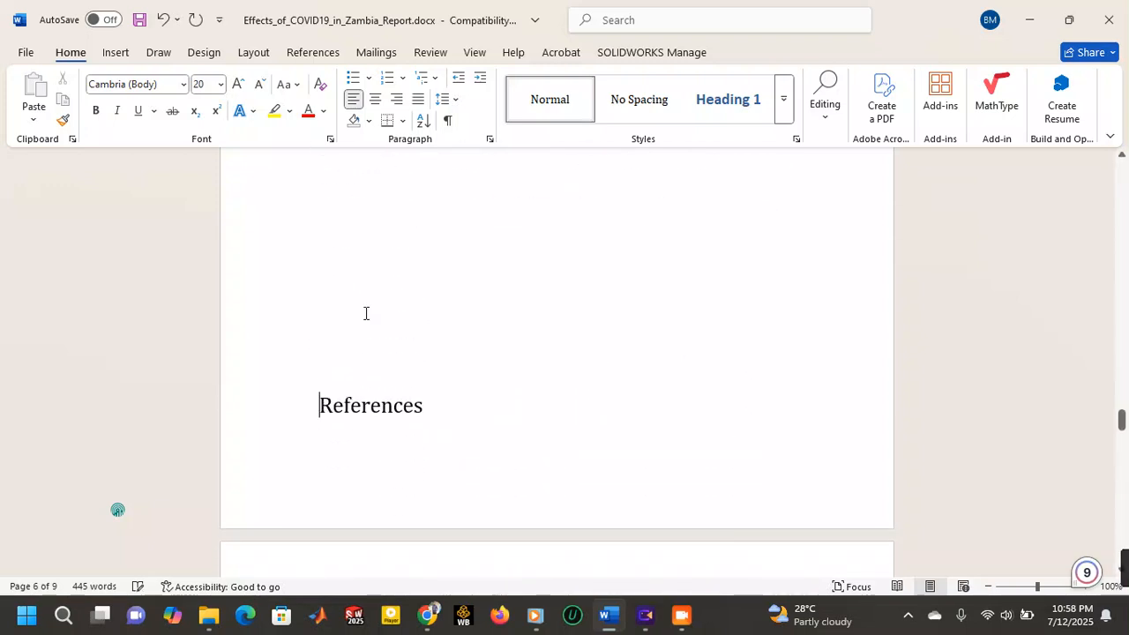
left_click(322, 421)
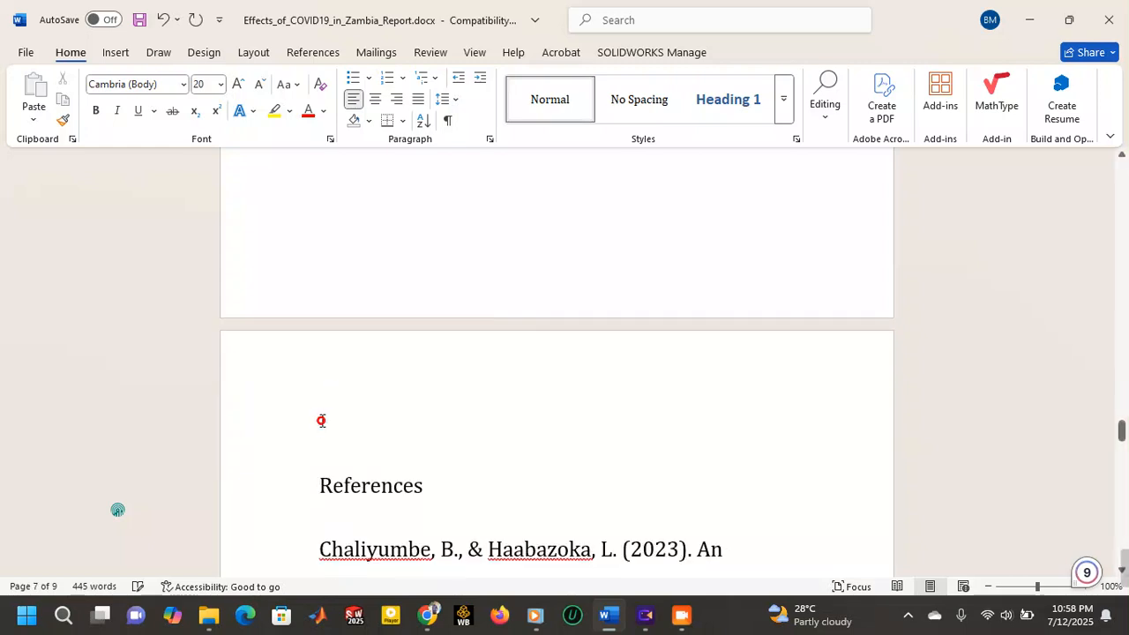
type("chapter s")
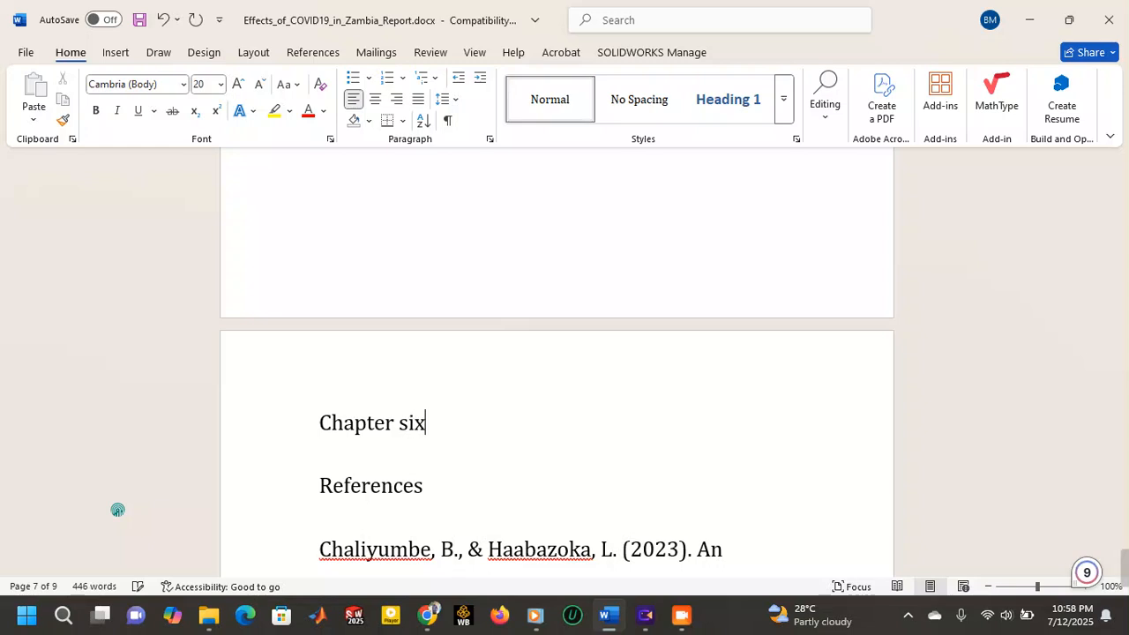
- Review the report from the references at the end back up to the table of contents page
scroll(403, 411, "down", 8)
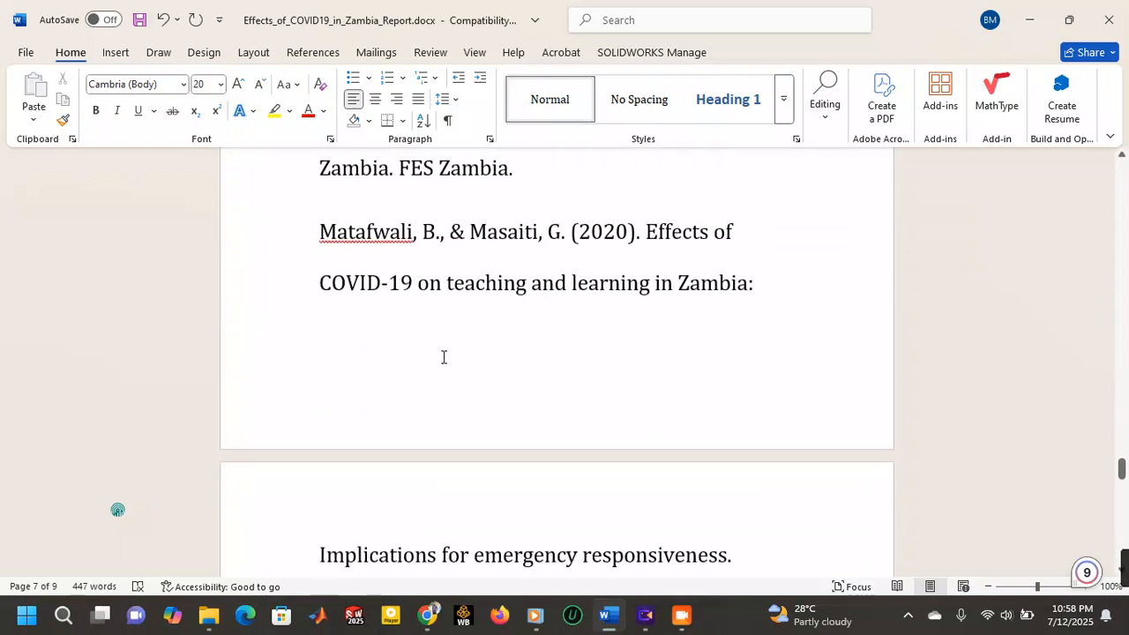
scroll(444, 356, "down", 9)
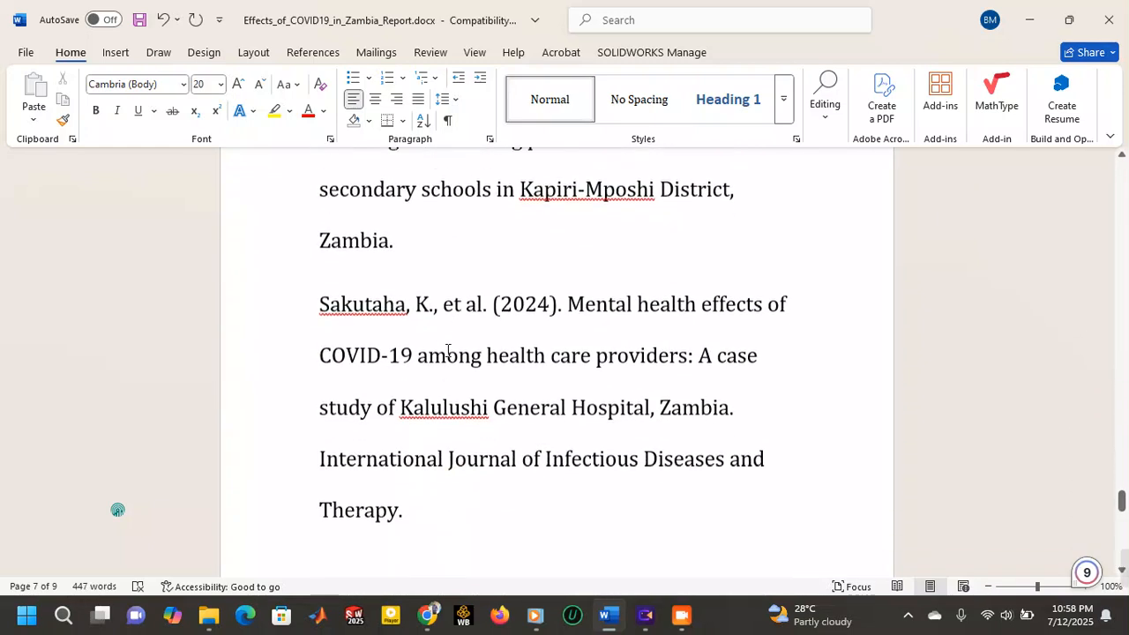
scroll(452, 395, "down", 9)
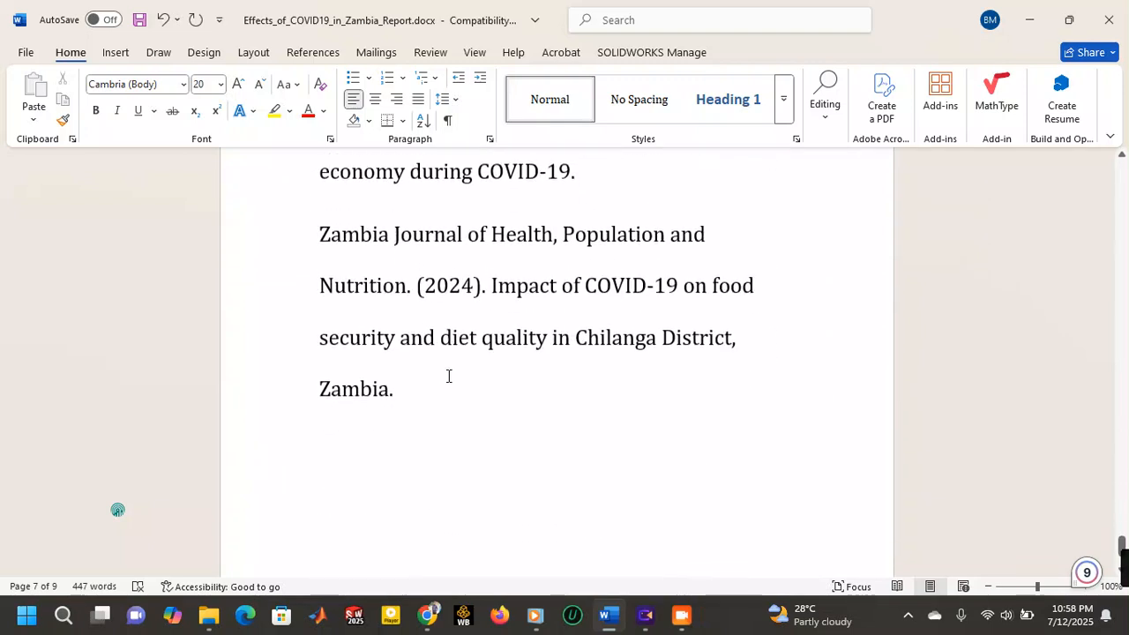
scroll(458, 362, "up", 20)
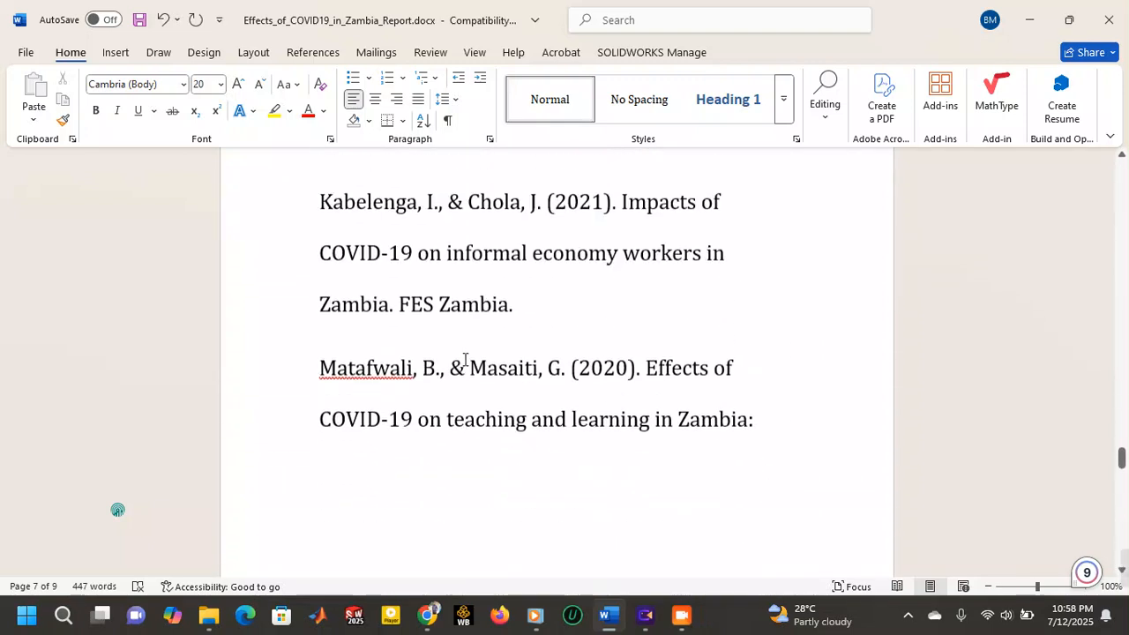
scroll(465, 359, "up", 20)
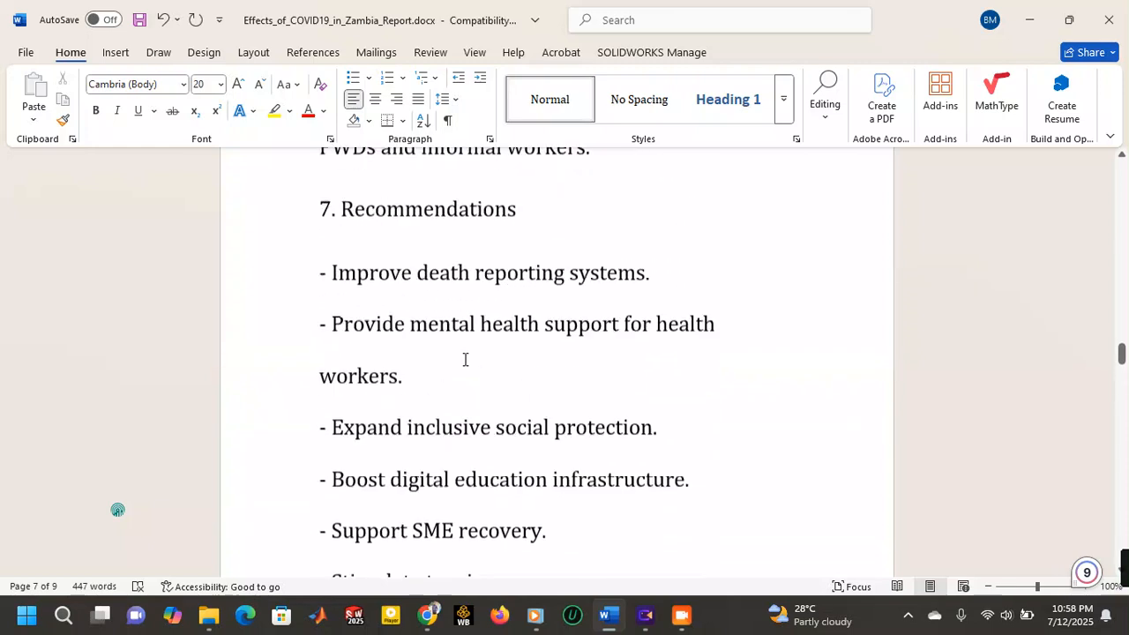
scroll(465, 359, "up", 20)
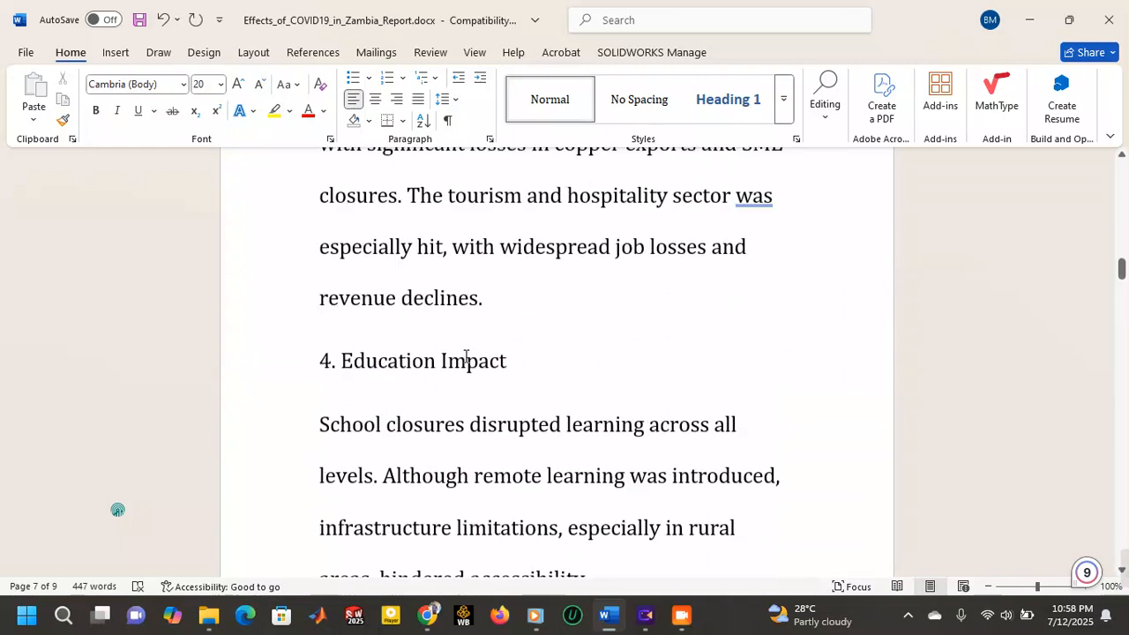
scroll(466, 355, "up", 20)
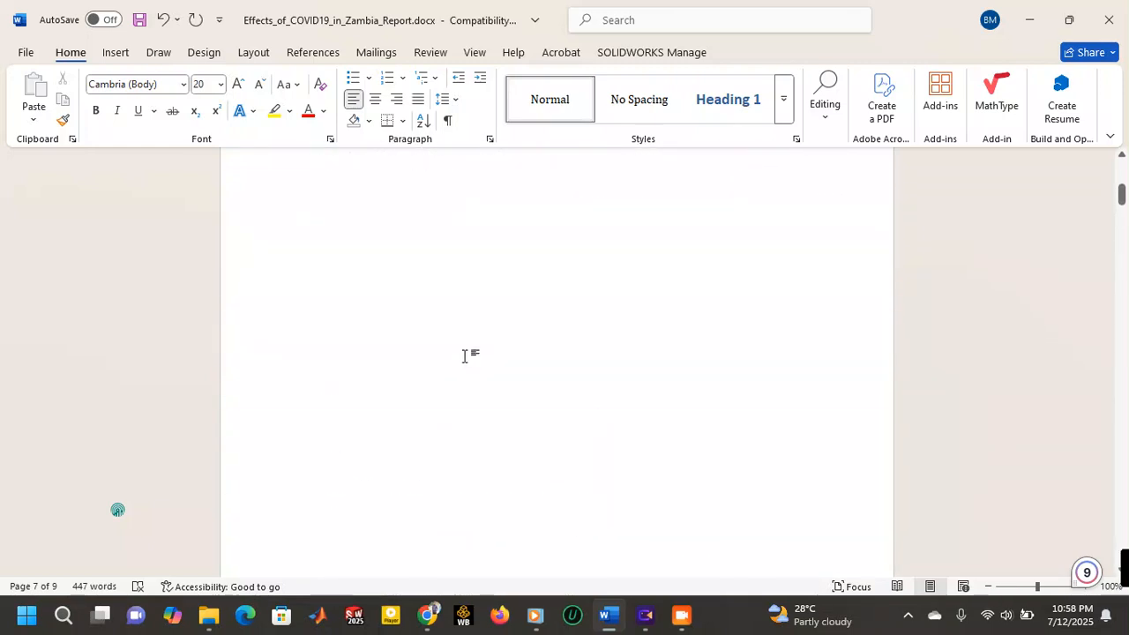
scroll(465, 355, "up", 3)
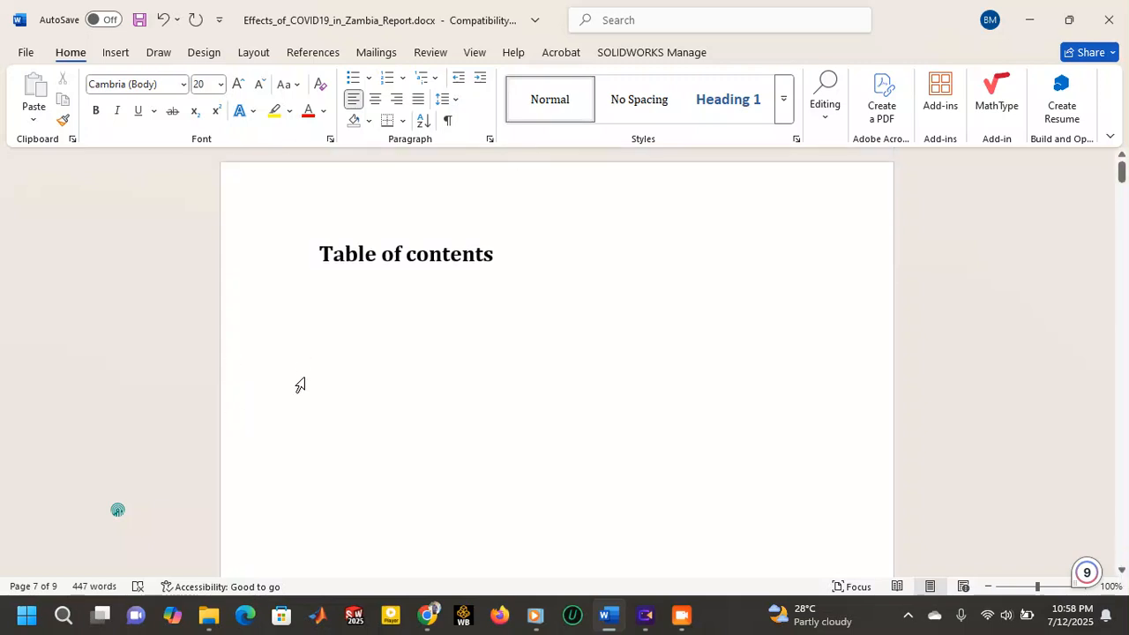
- Apply the Heading 1 style to the "Chapter one" line above "Effects of COVID-19 in Zambia"
scroll(333, 300, "down", 3)
scroll(362, 289, "down", 6)
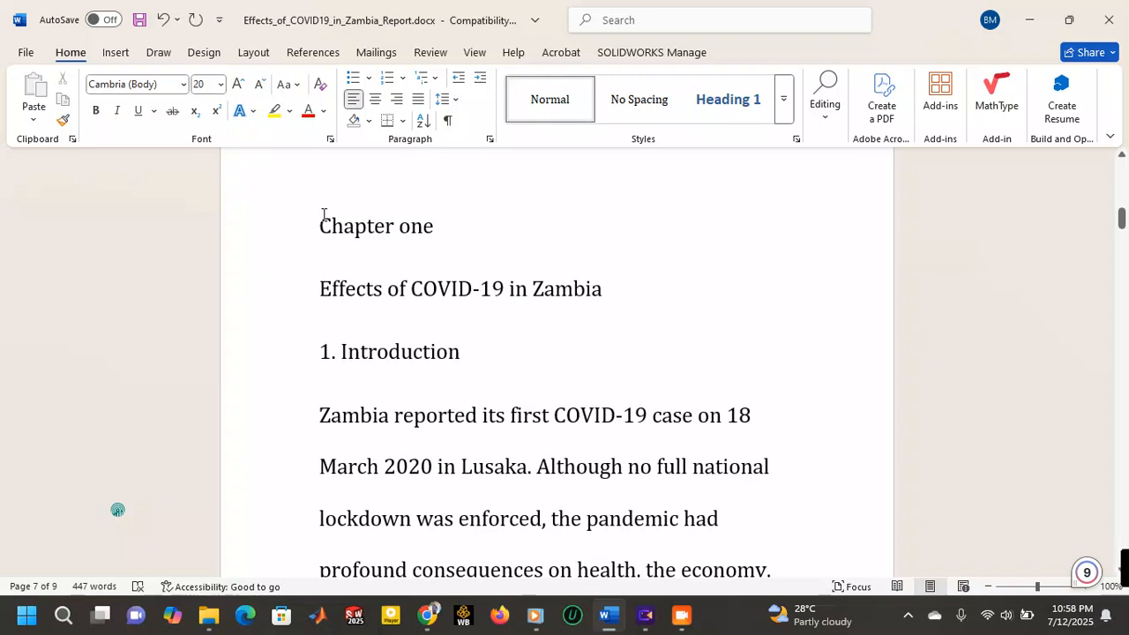
left_click_drag(319, 223, 499, 229)
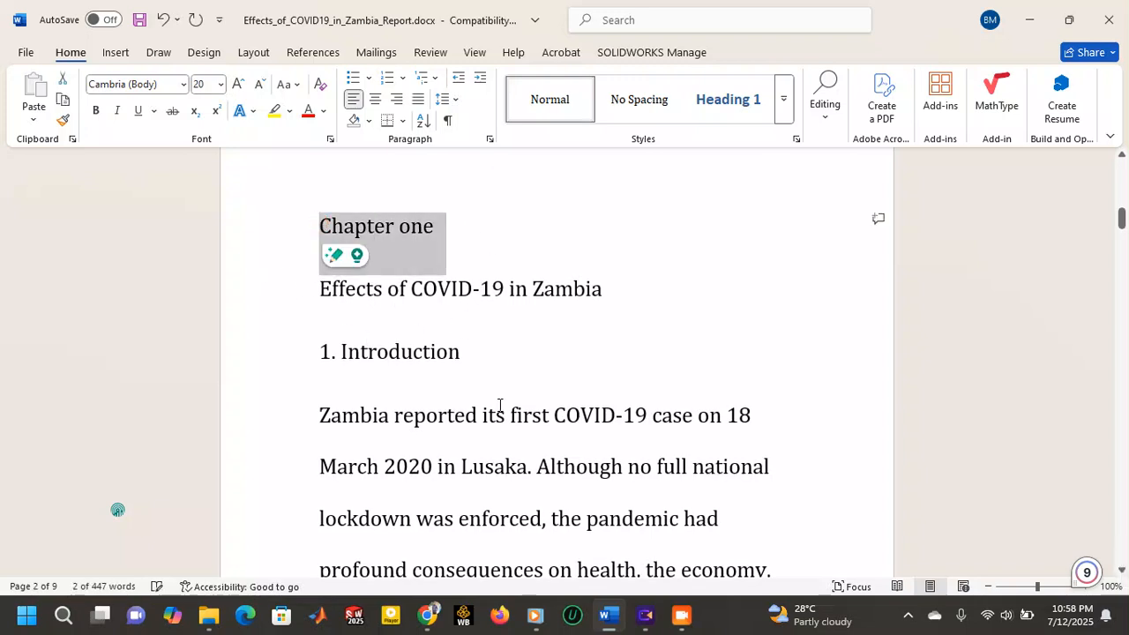
scroll(425, 223, "up", 1)
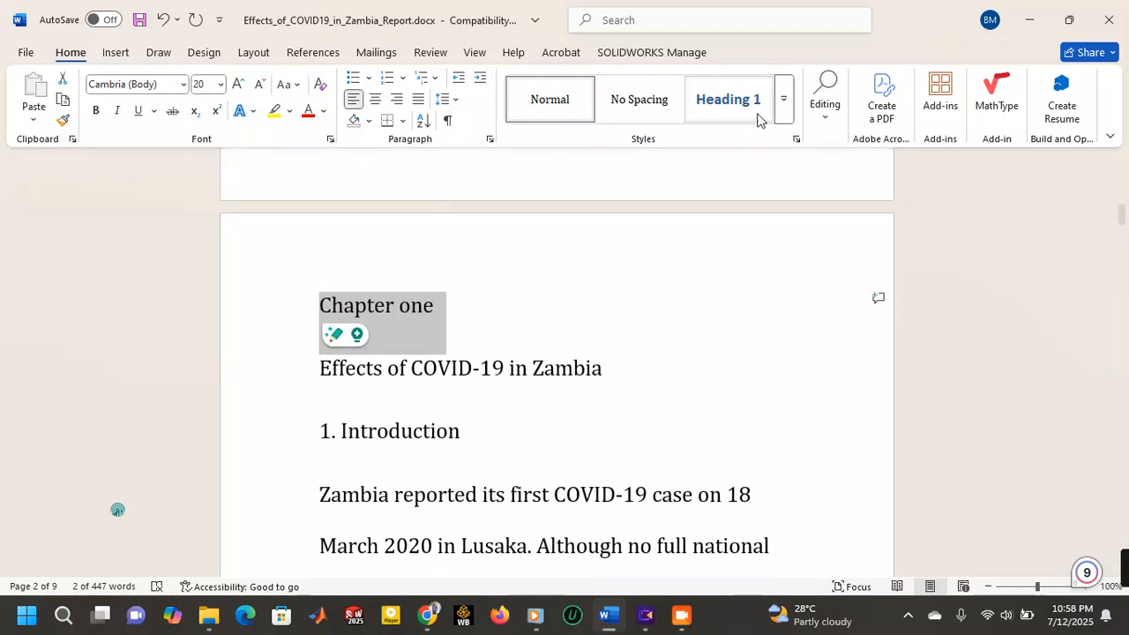
left_click(784, 108)
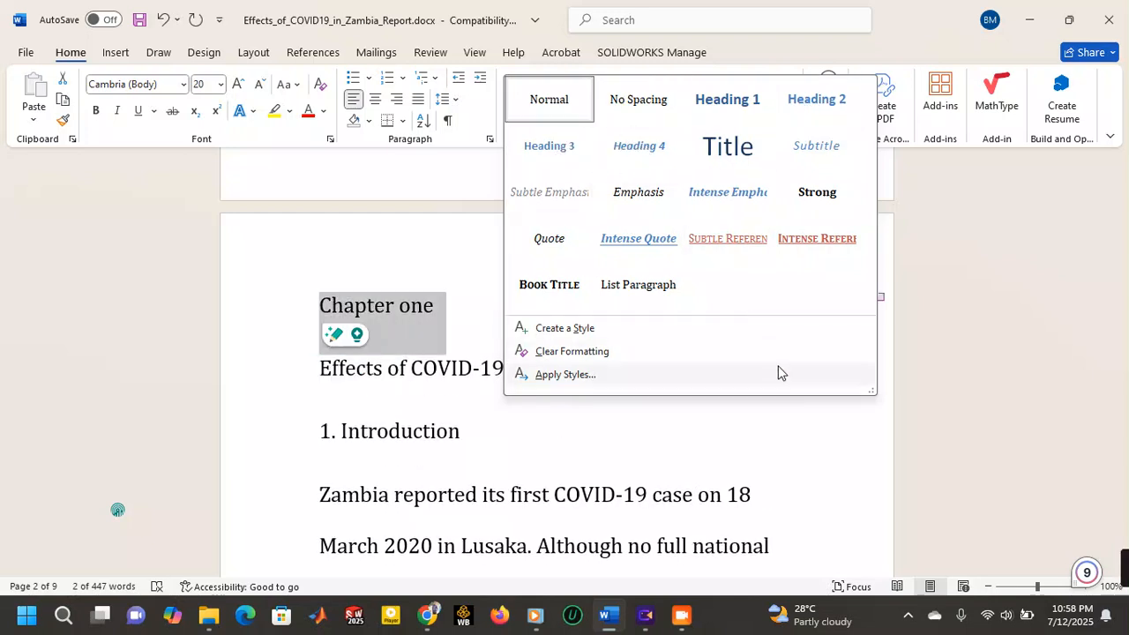
left_click(735, 105)
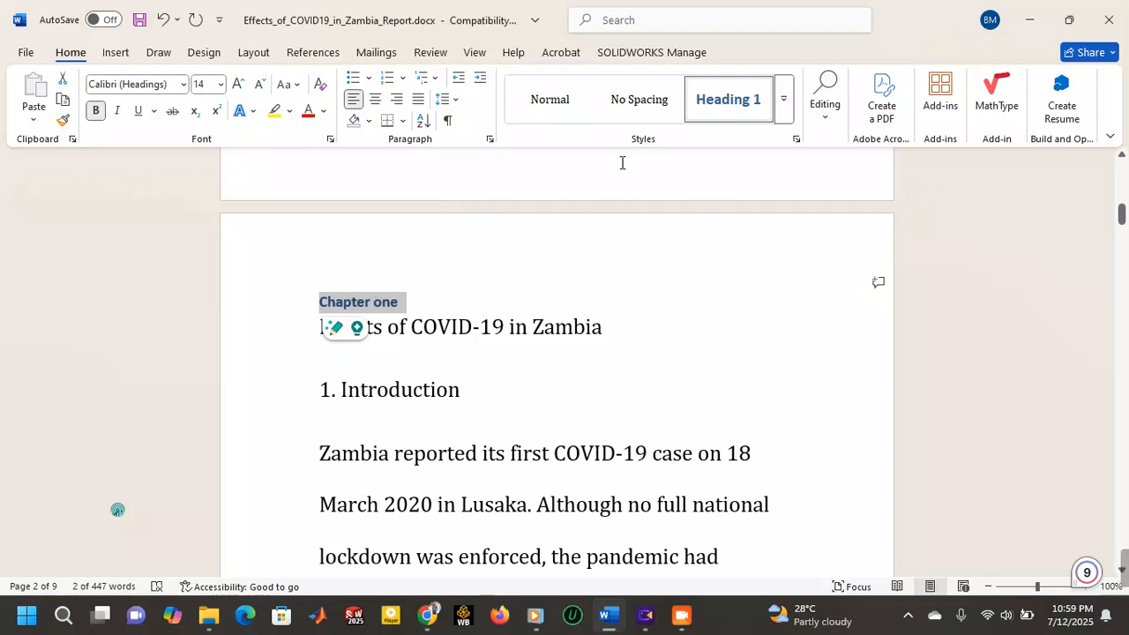
right_click(747, 99)
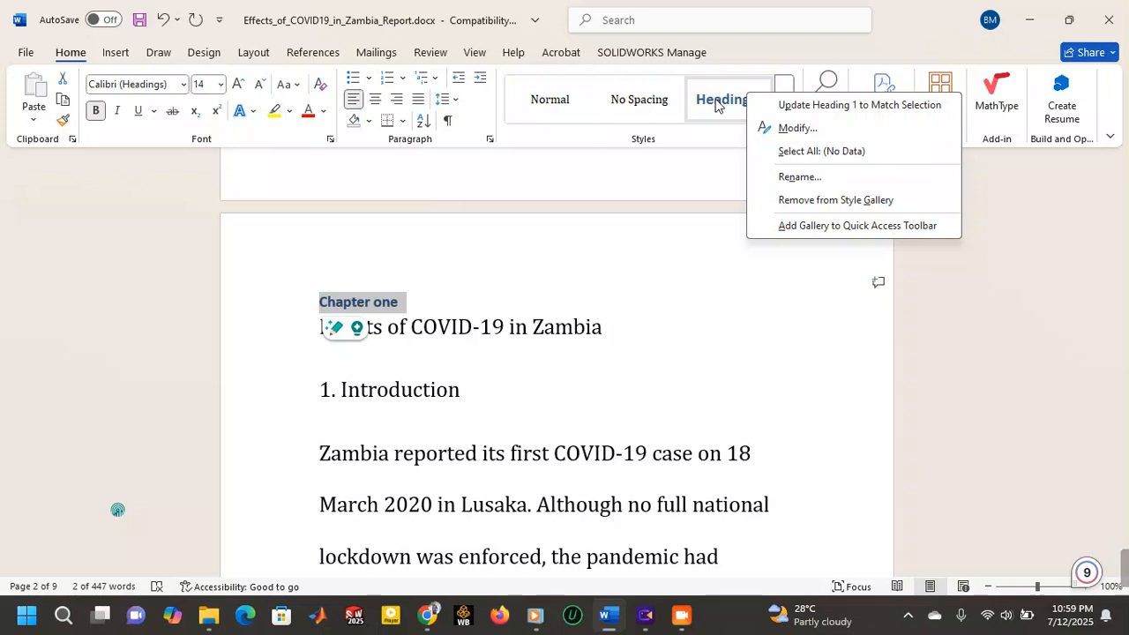
left_click(633, 180)
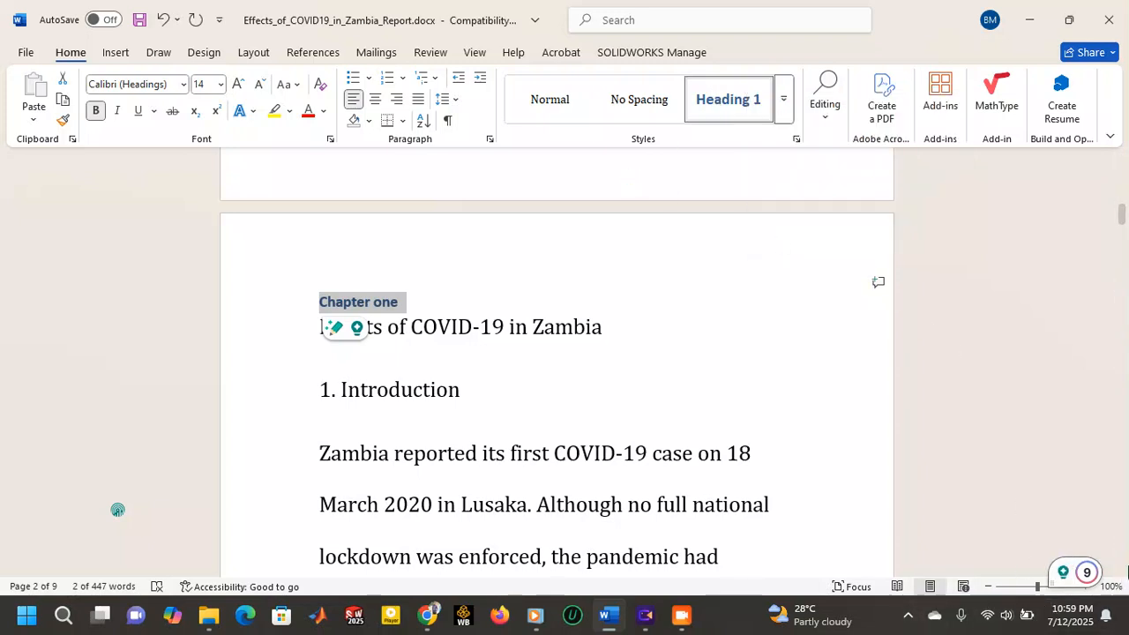
left_click(1001, 571)
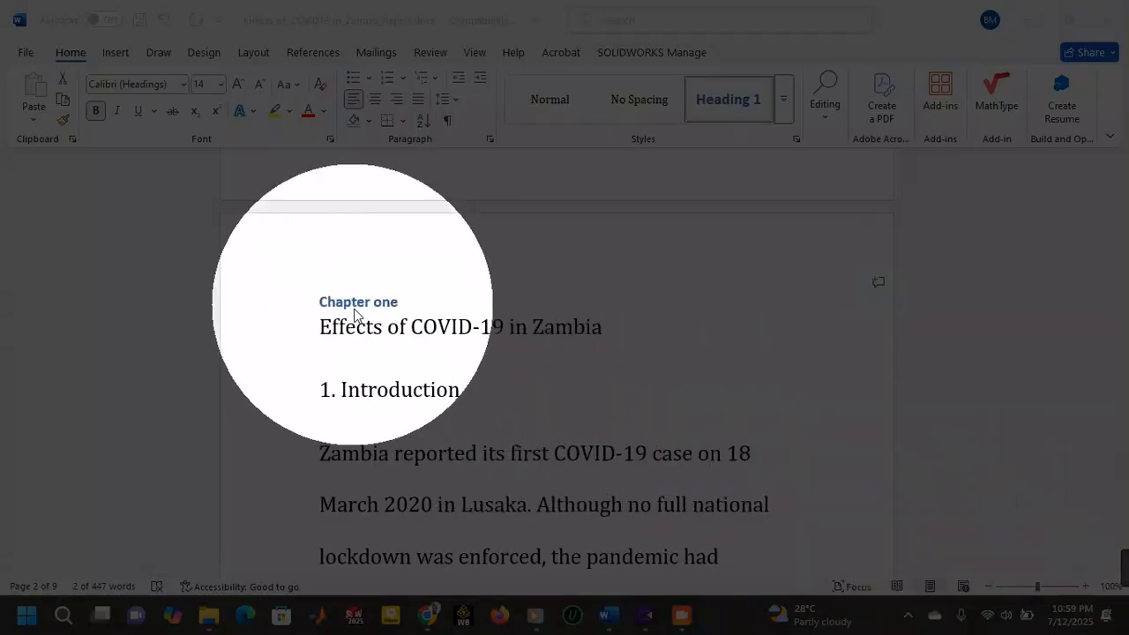
- Modify the Heading 1 style to use Times New Roman at 12 pt with the Automatic font colour
left_click(727, 106)
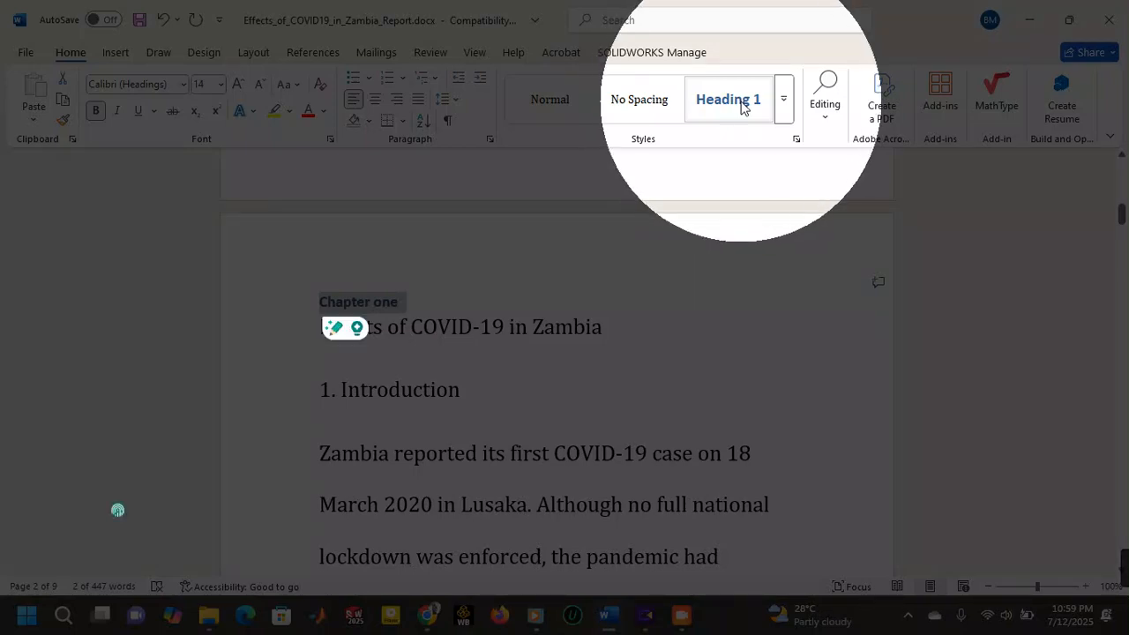
right_click(741, 106)
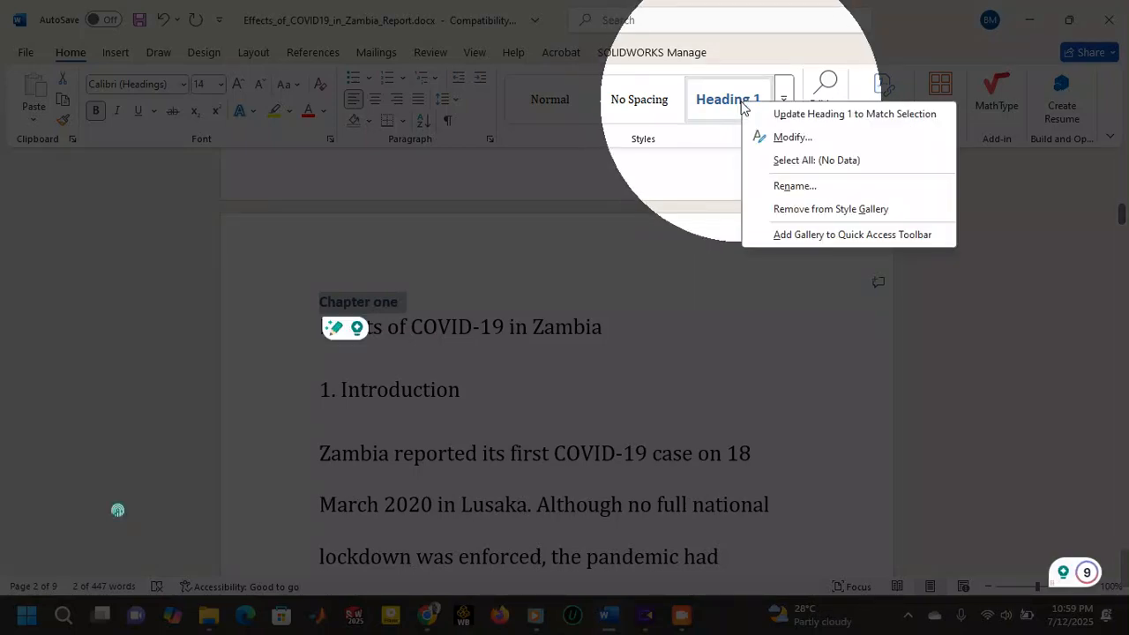
left_click(772, 138)
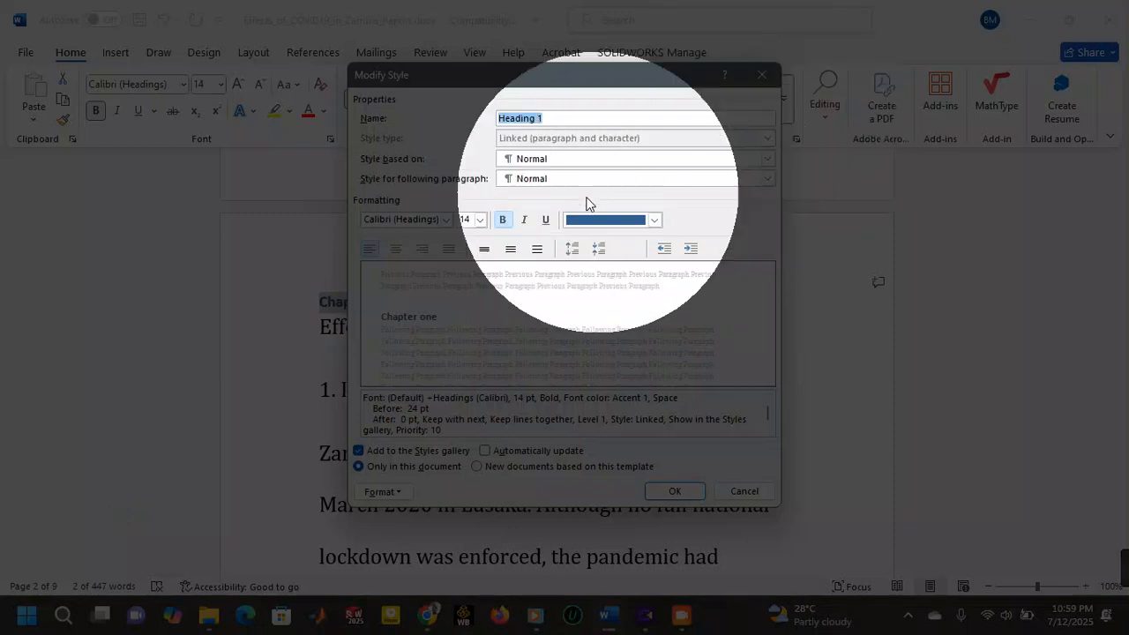
left_click(656, 220)
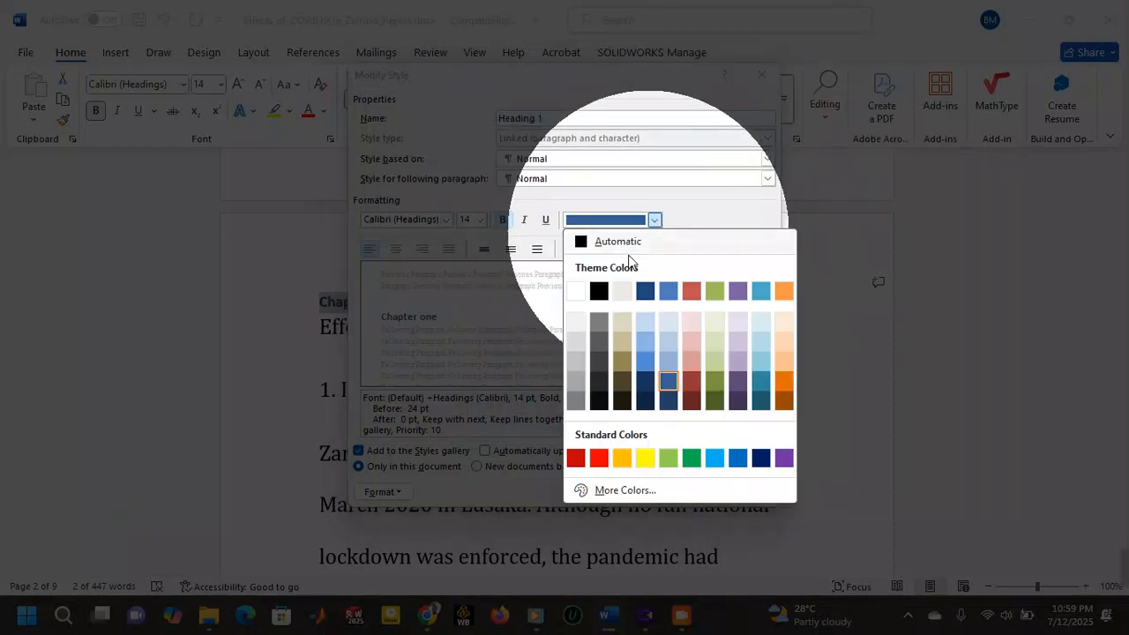
left_click(590, 247)
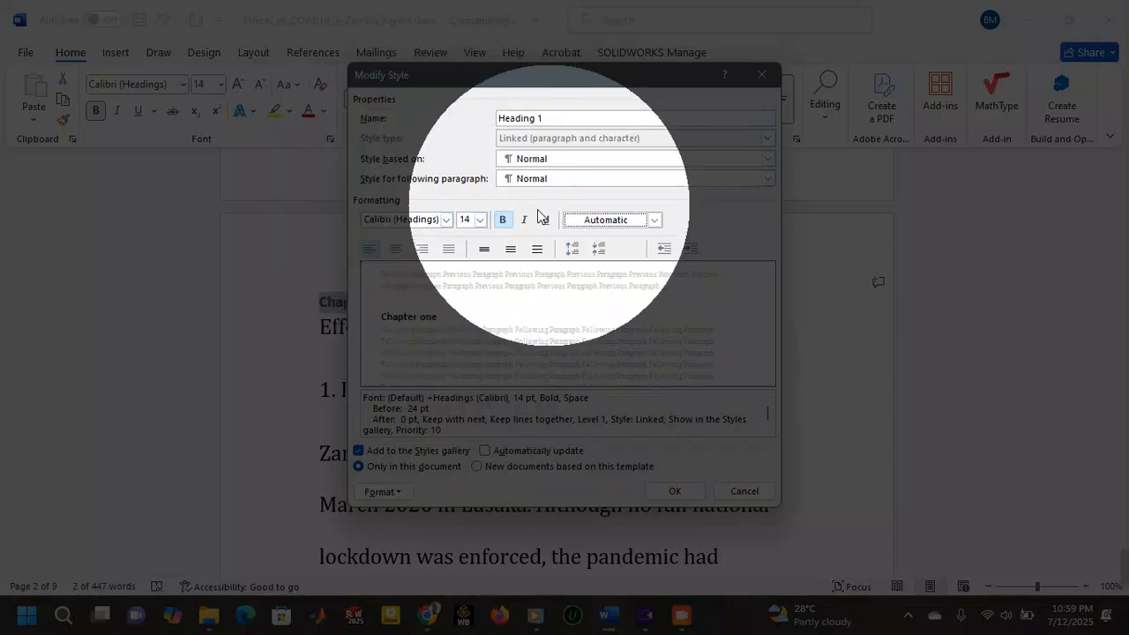
left_click(446, 219)
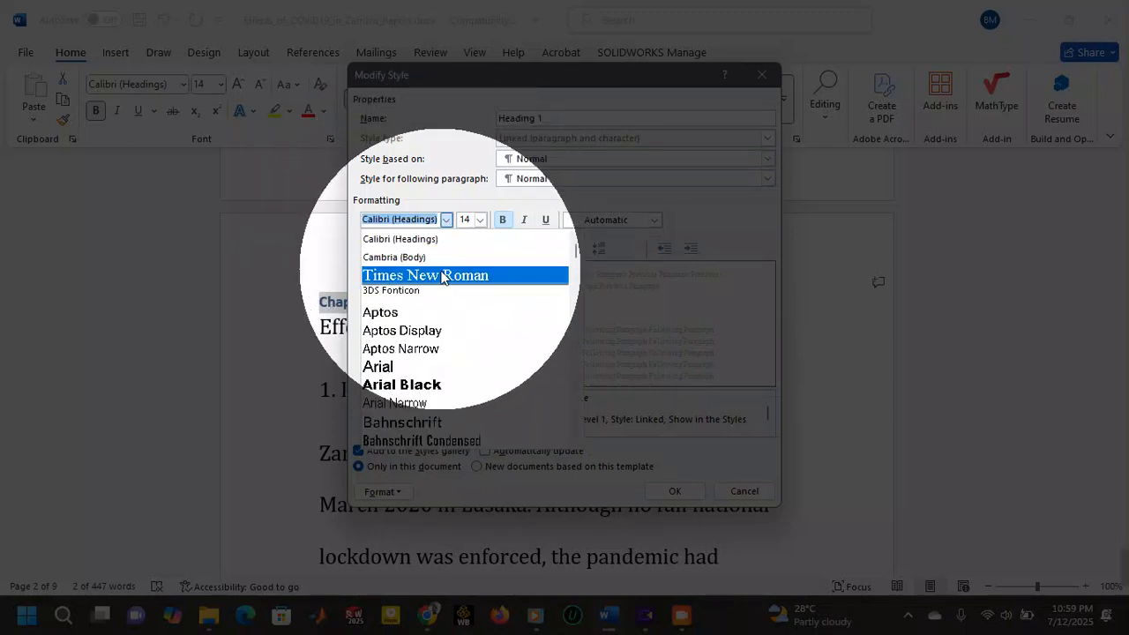
left_click(444, 276)
left_click(481, 221)
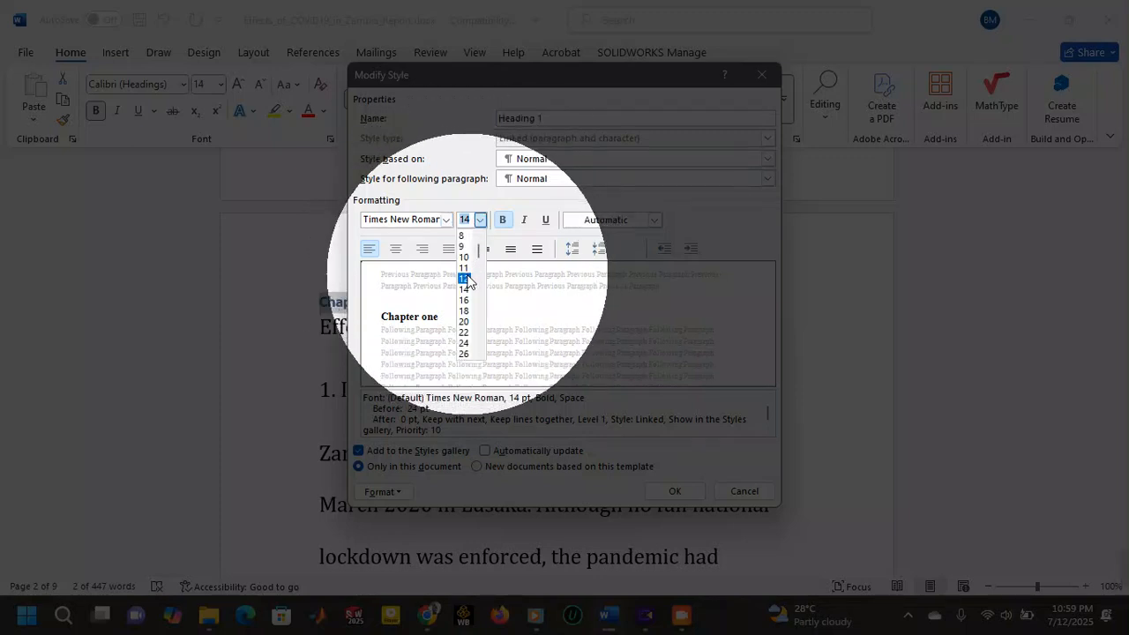
left_click(464, 279)
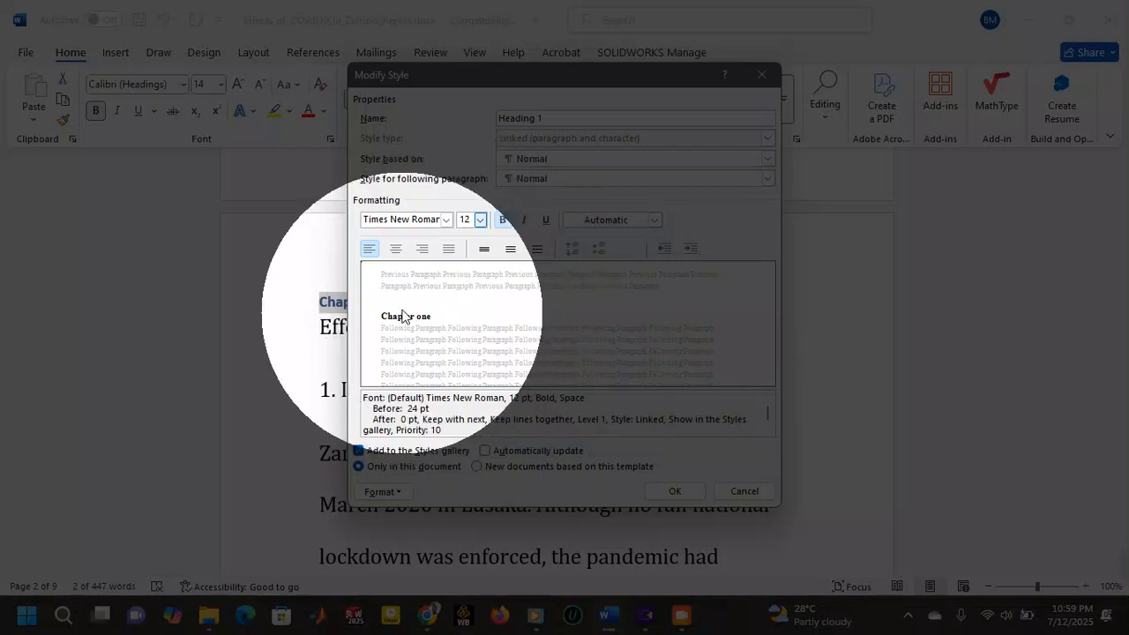
- Centre the Heading 1 style, set its font colour to the black theme colour and apply the style changes
left_click(396, 250)
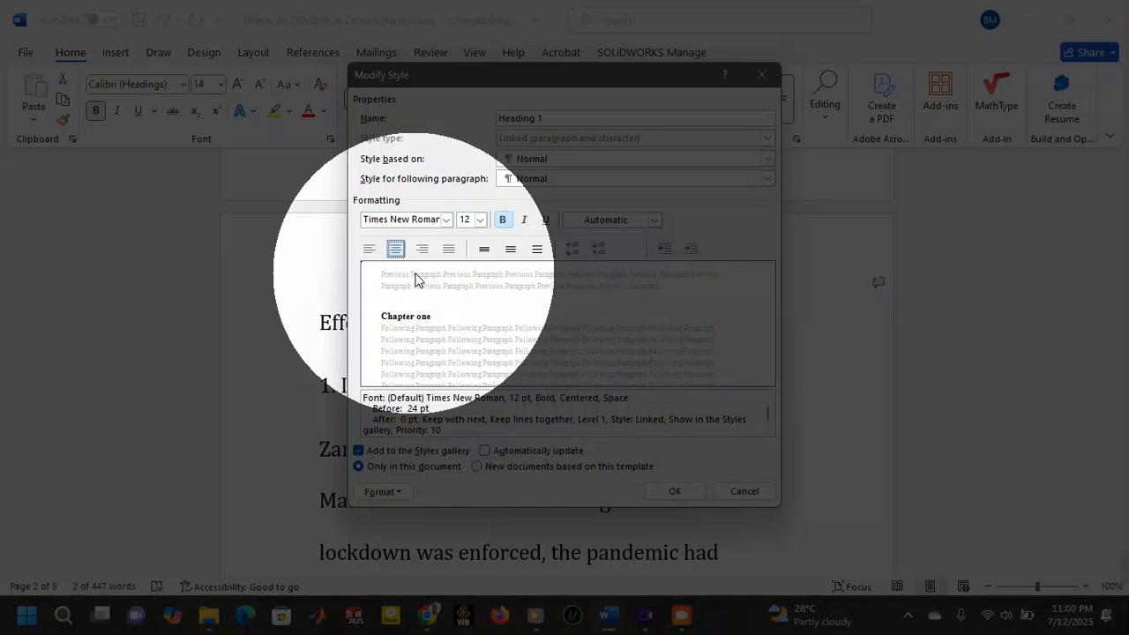
left_click(654, 221)
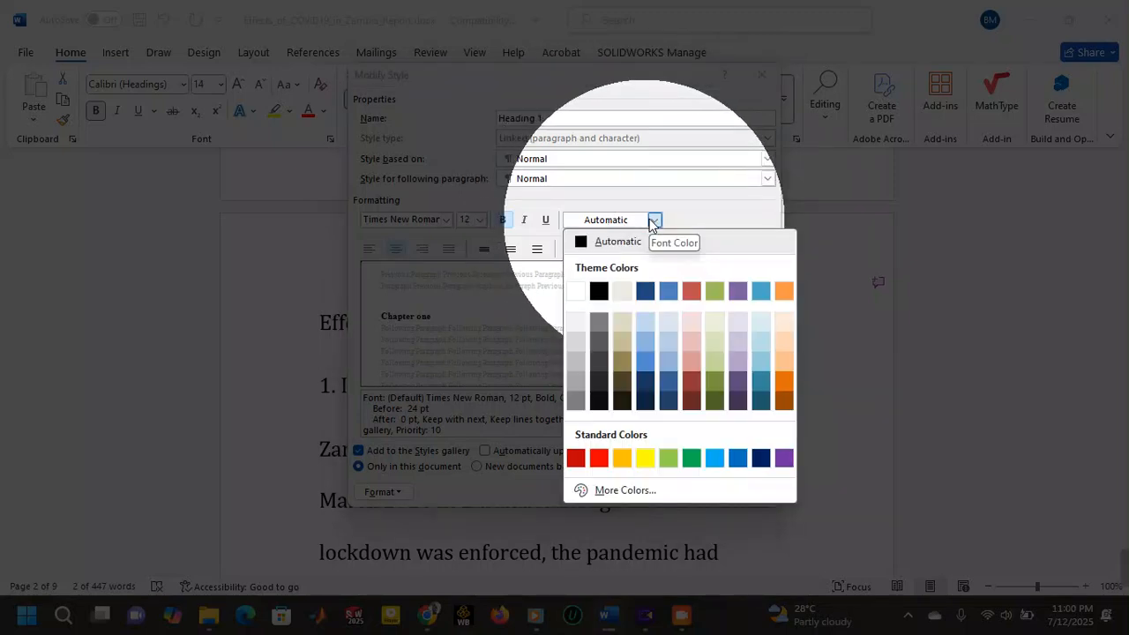
left_click(599, 291)
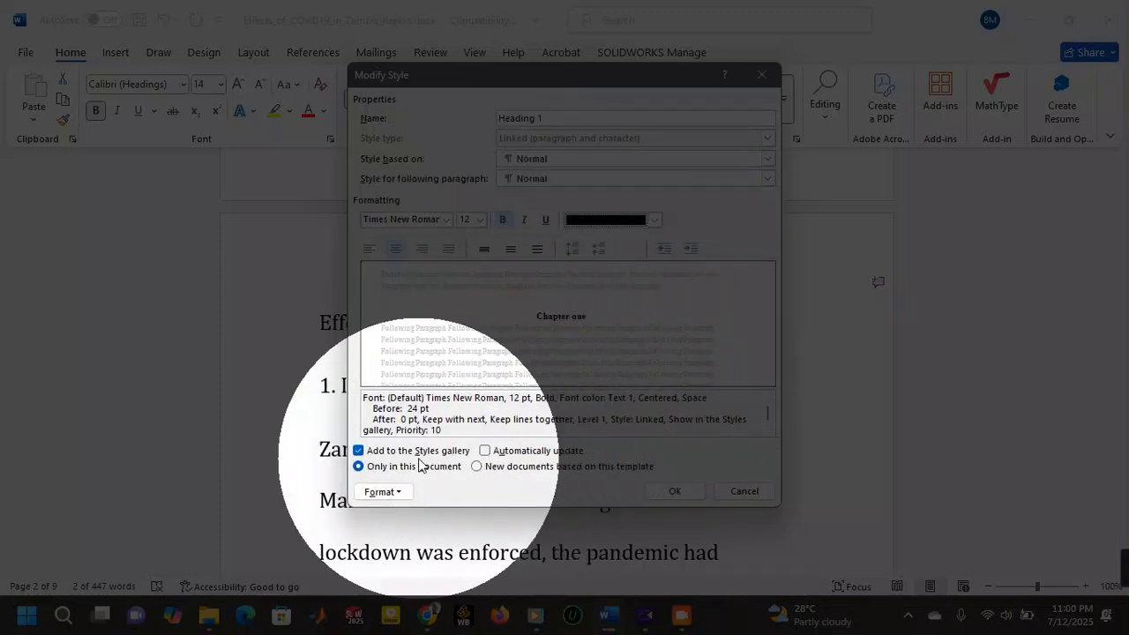
left_click(668, 491)
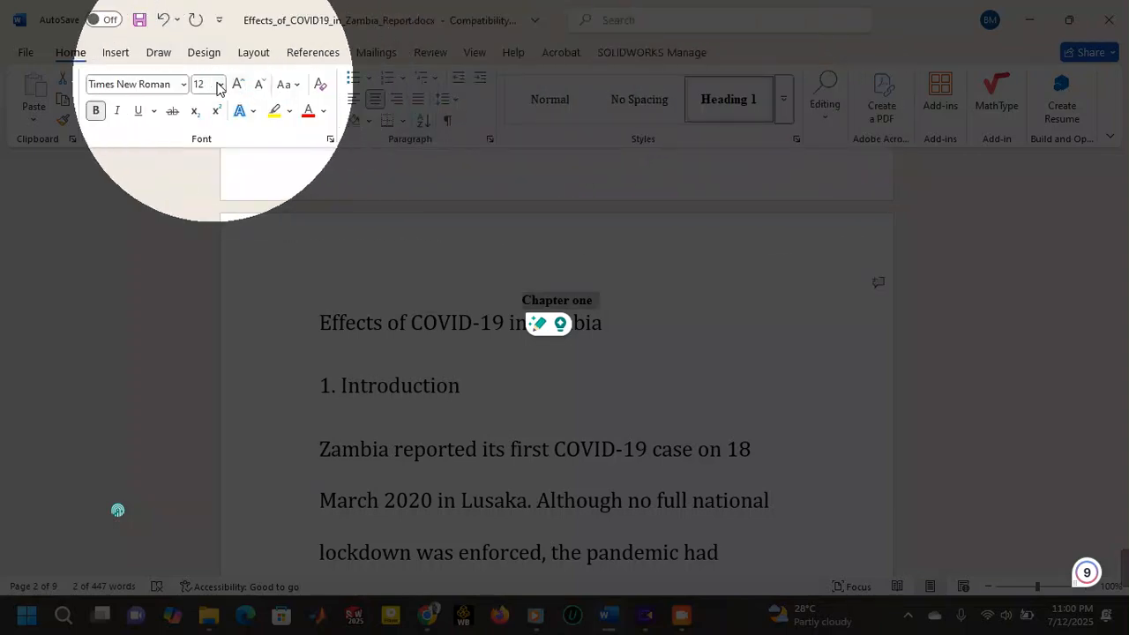
- Modify the Heading 1 style again to set its font size to 18 pt
right_click(730, 110)
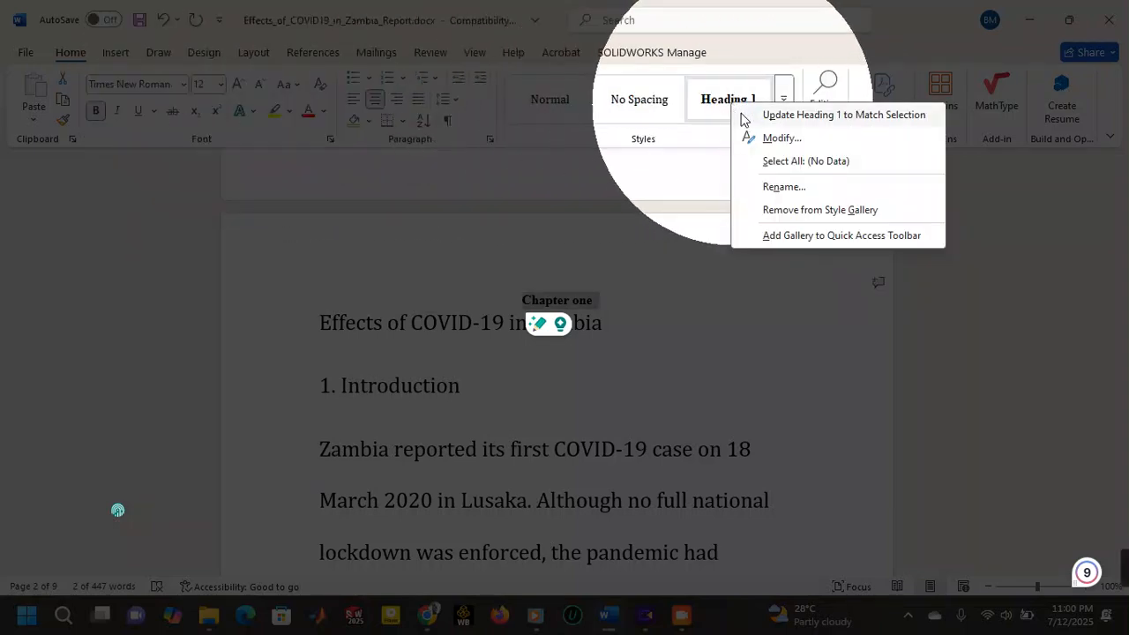
left_click(781, 137)
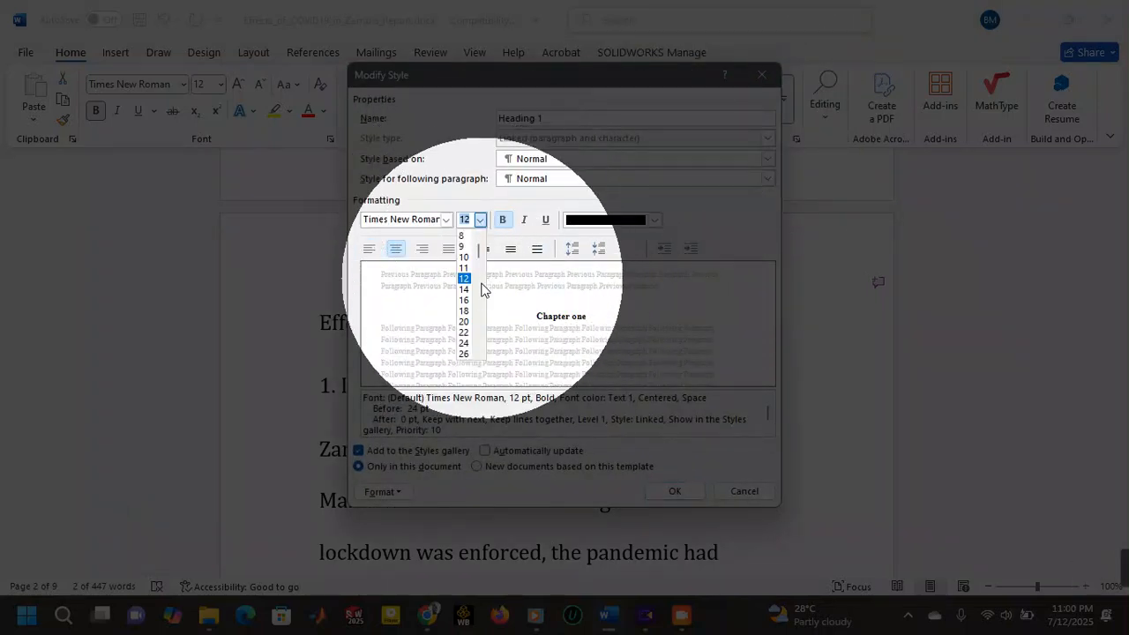
left_click(465, 312)
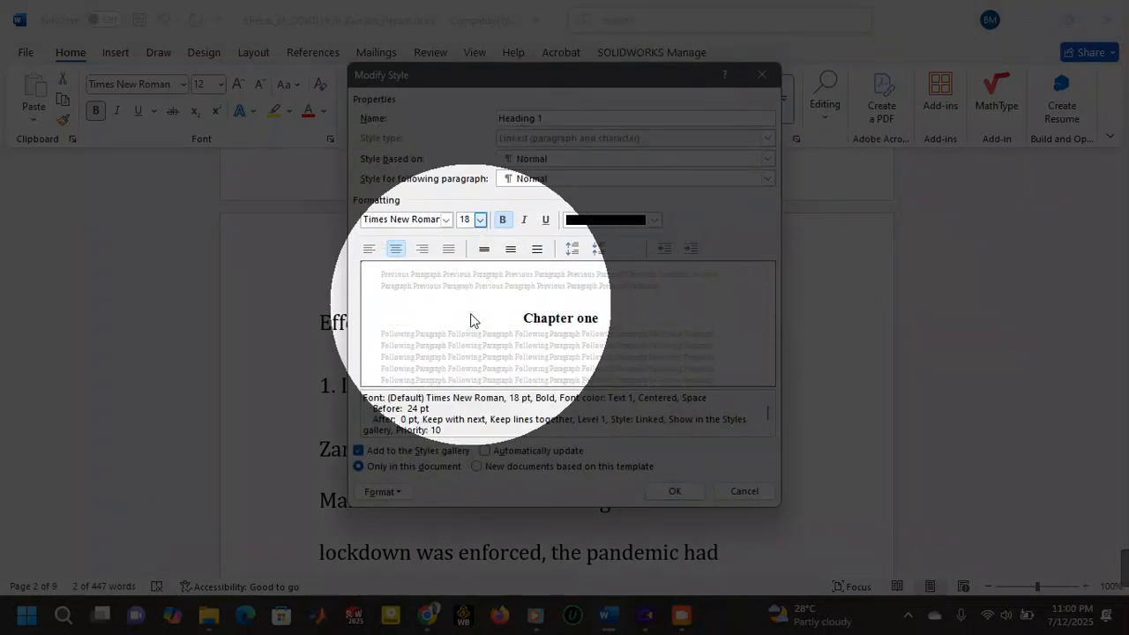
left_click(675, 492)
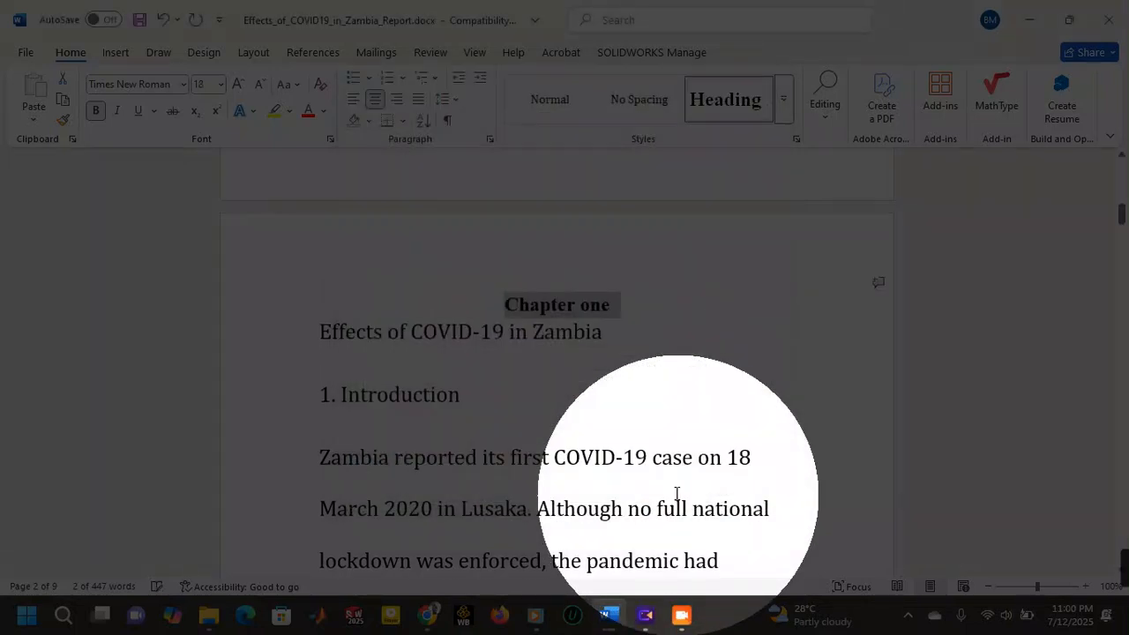
- Modify the Heading 1 style to set its font size to 20 pt
left_click(478, 333)
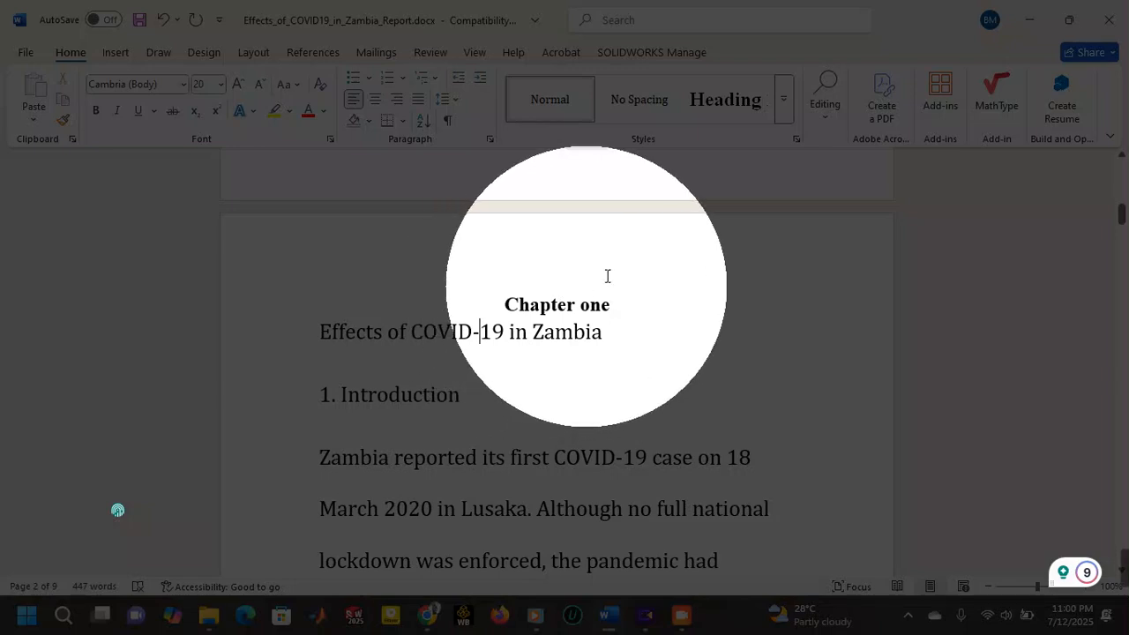
right_click(722, 104)
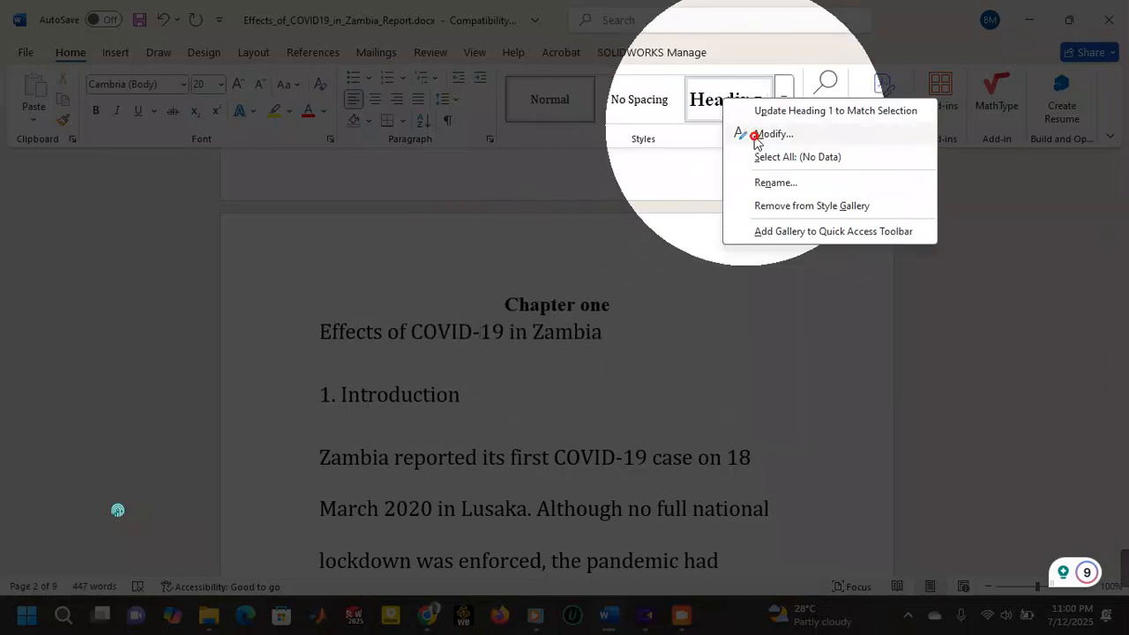
left_click(756, 131)
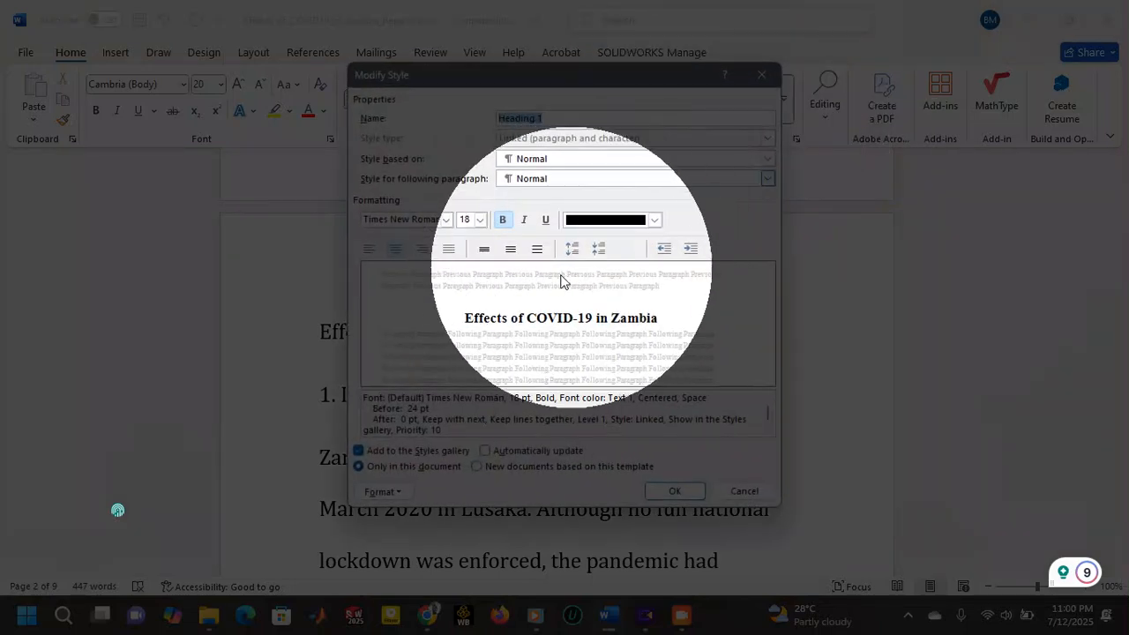
left_click(480, 220)
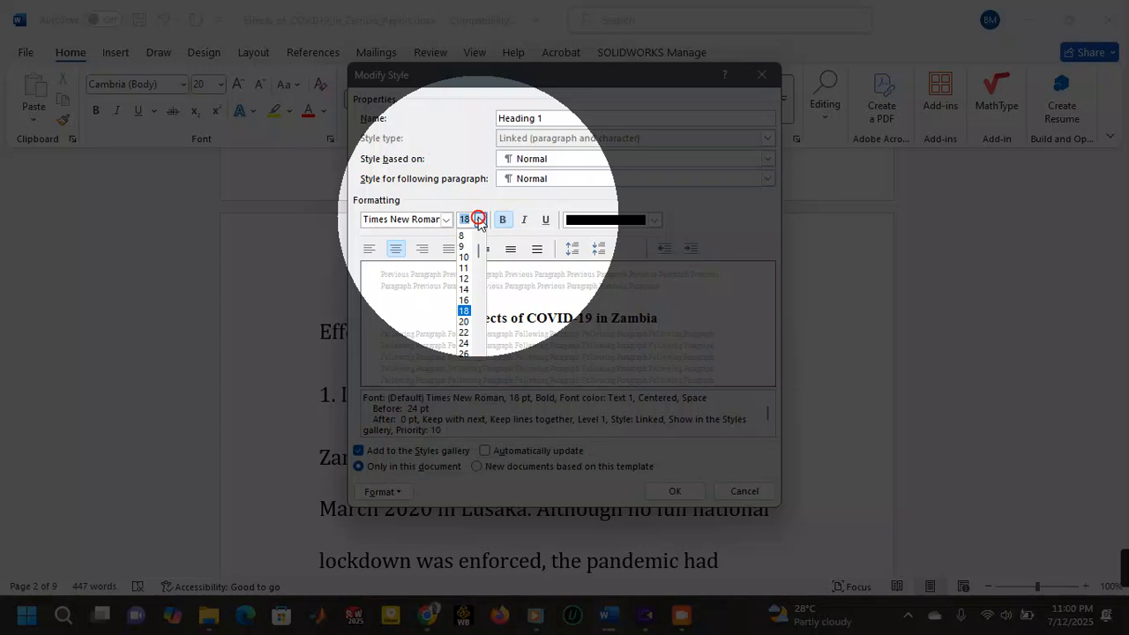
left_click(465, 322)
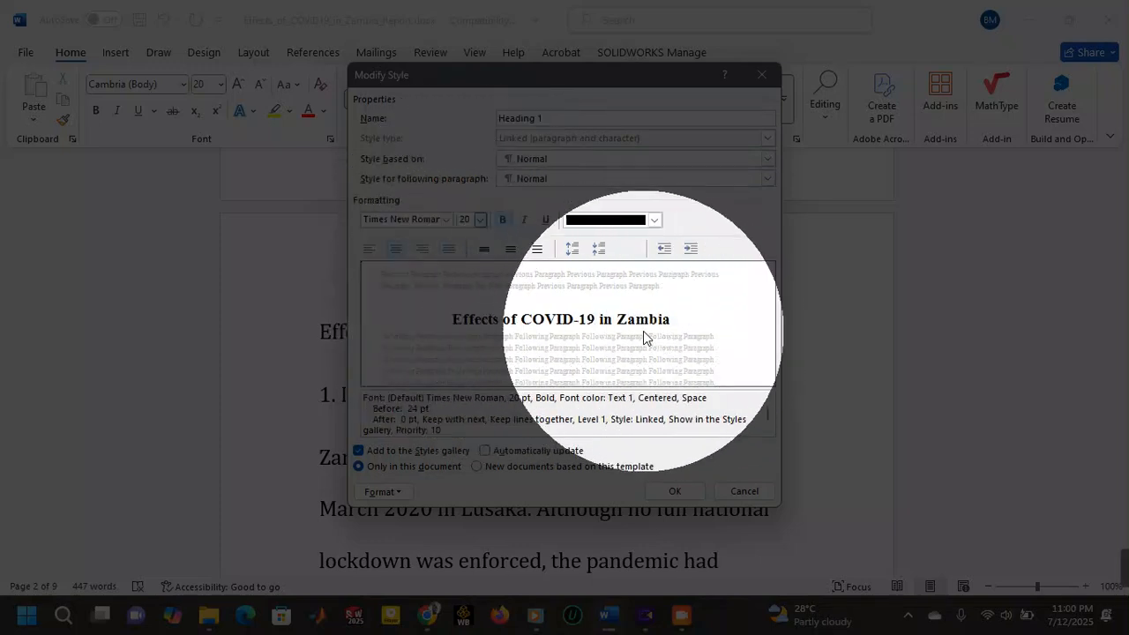
left_click(674, 491)
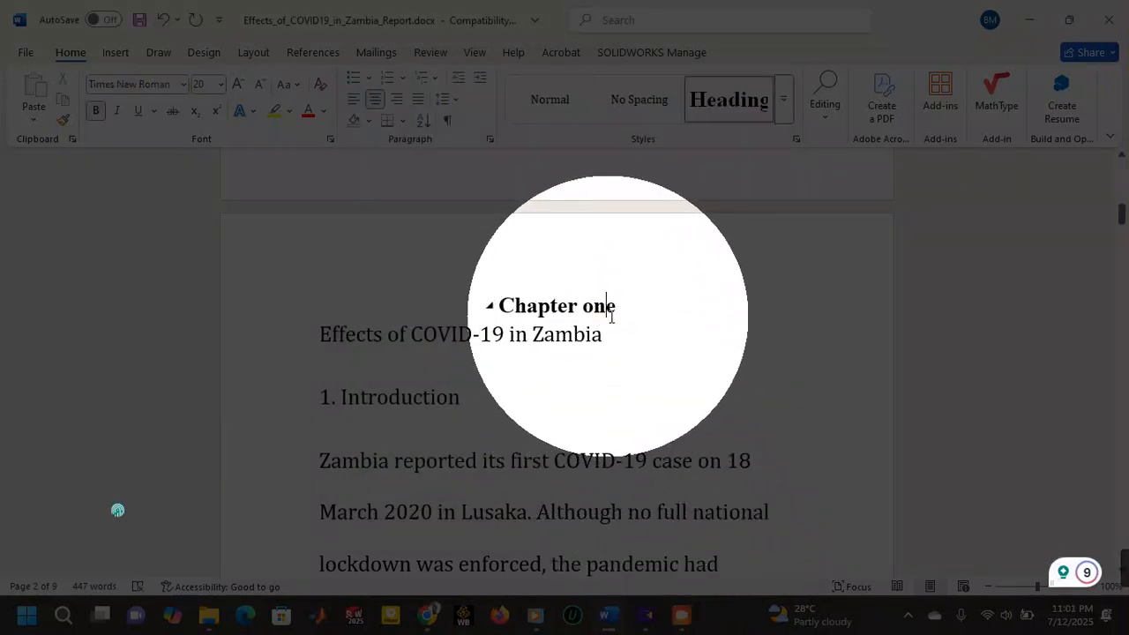
- Review the Heading 1 style's formatting settings and close them without changing anything
right_click(708, 109)
left_click(725, 137)
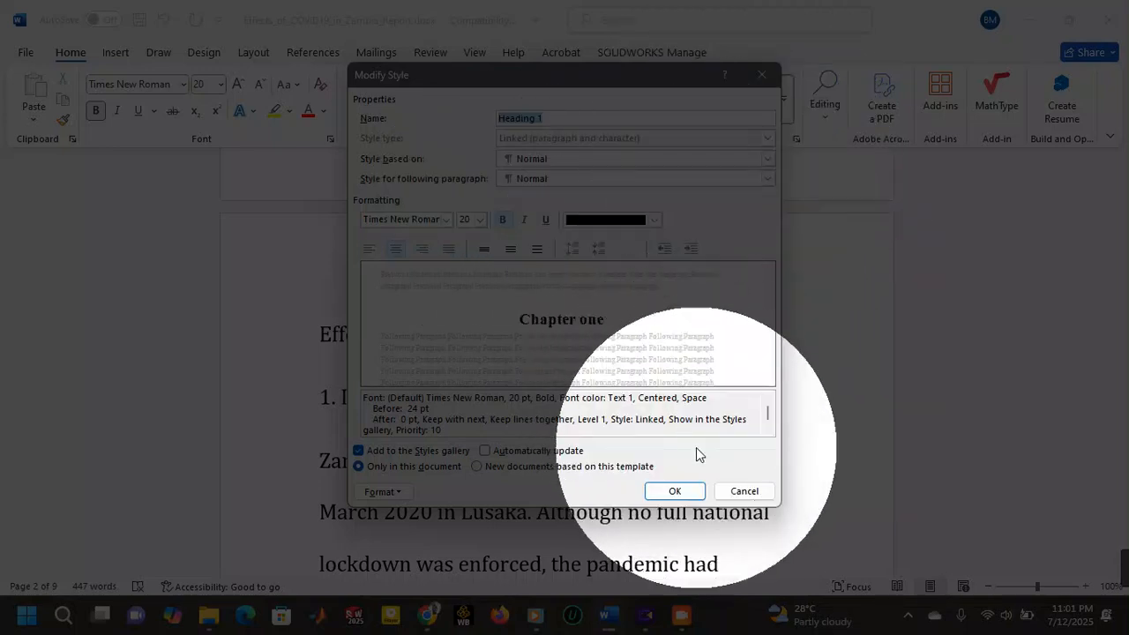
left_click(690, 492)
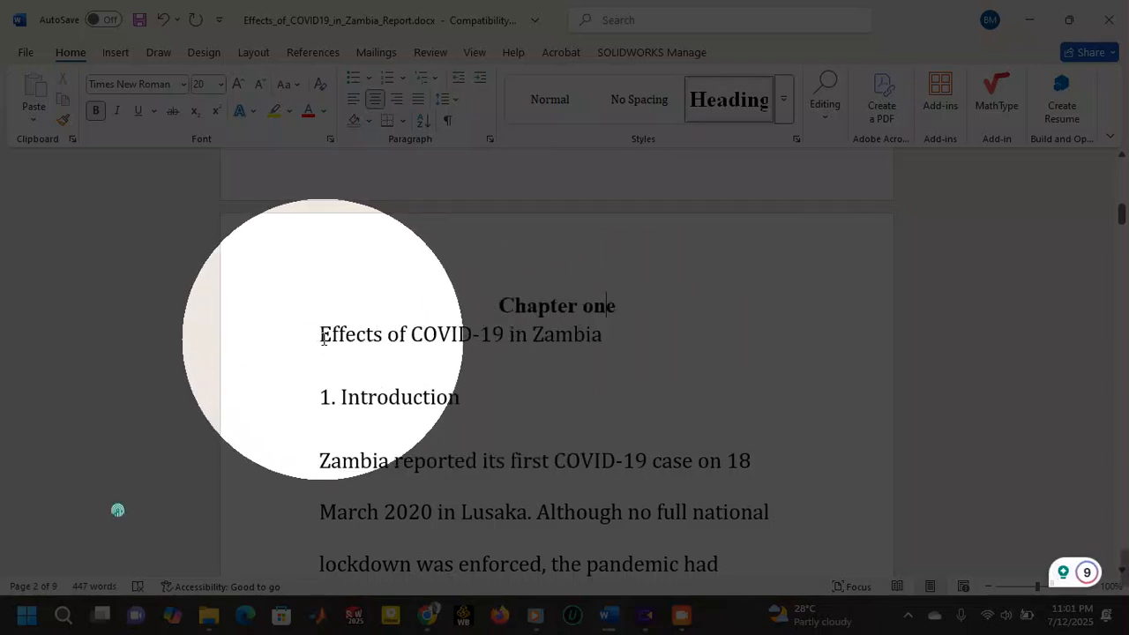
- Select the "Effects of COVID-19 in Zambia" line and modify the Heading 2 style to use the black theme font colour
left_click_drag(319, 334, 568, 350)
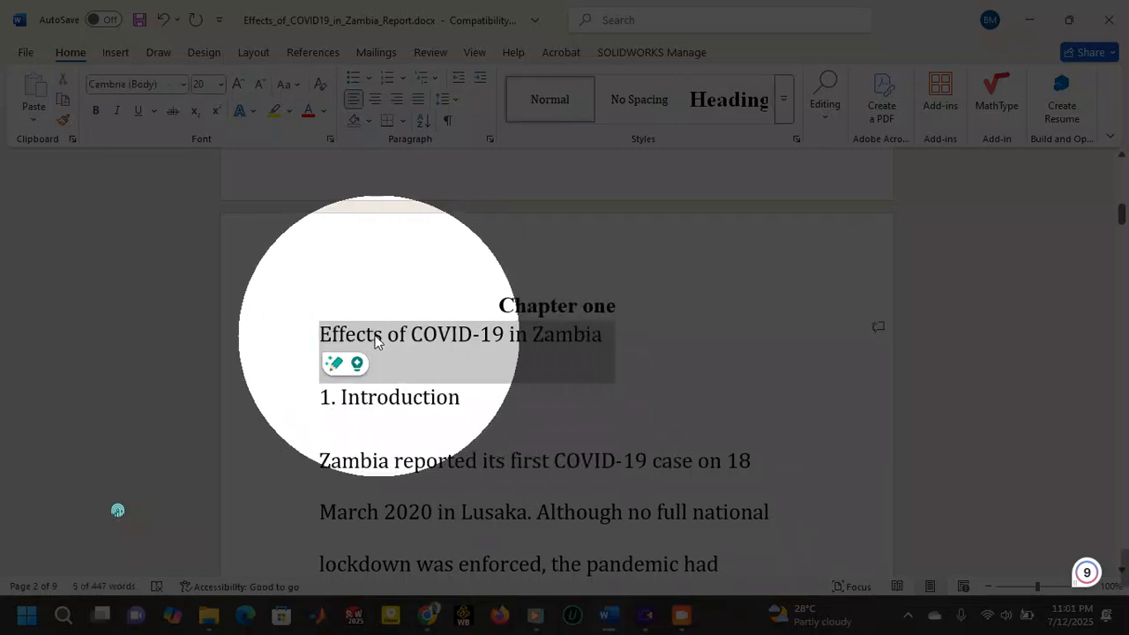
left_click(783, 106)
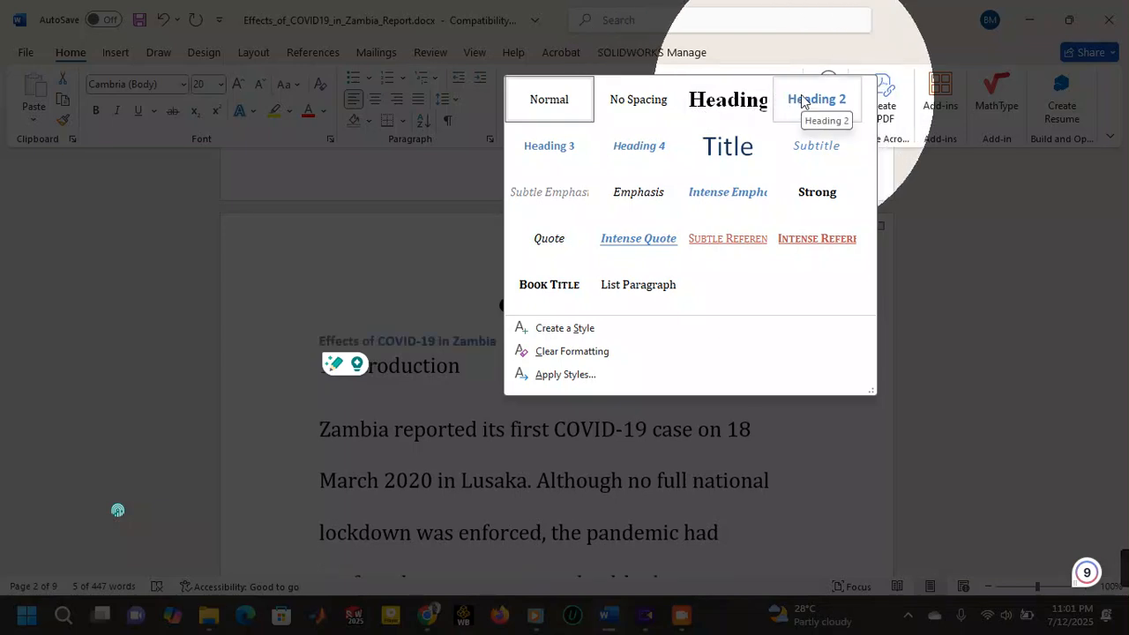
right_click(804, 102)
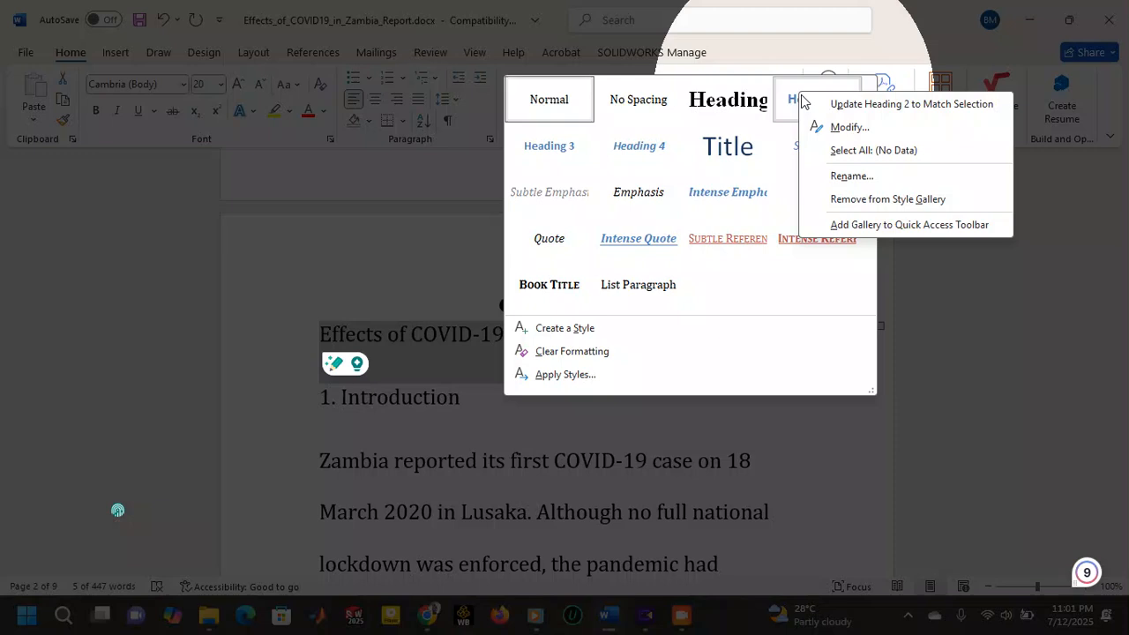
left_click(846, 127)
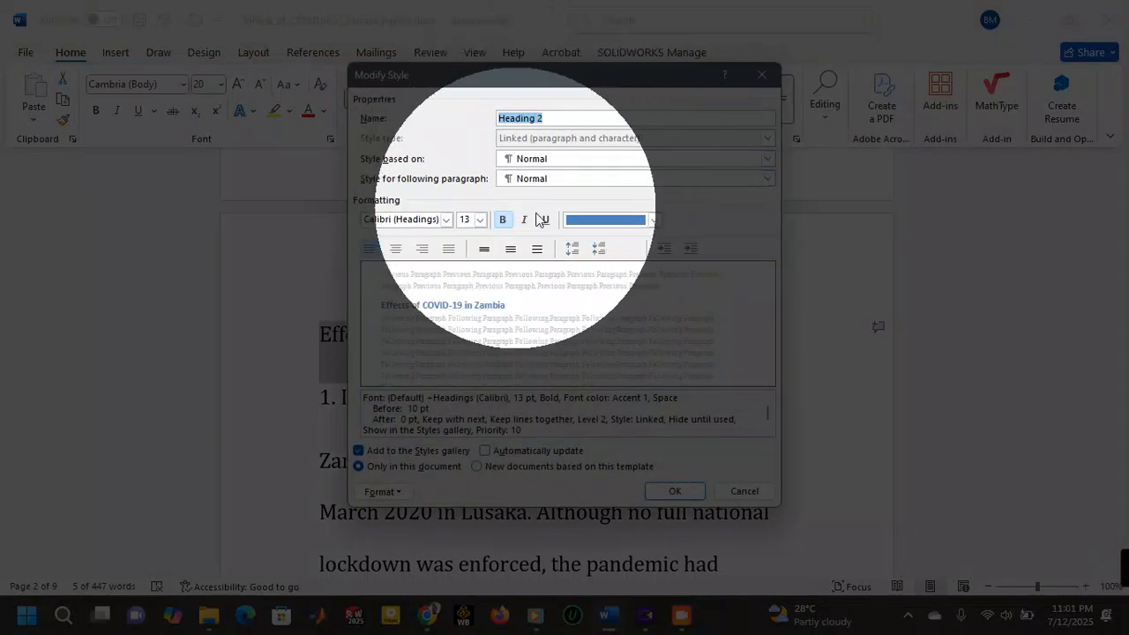
left_click(653, 220)
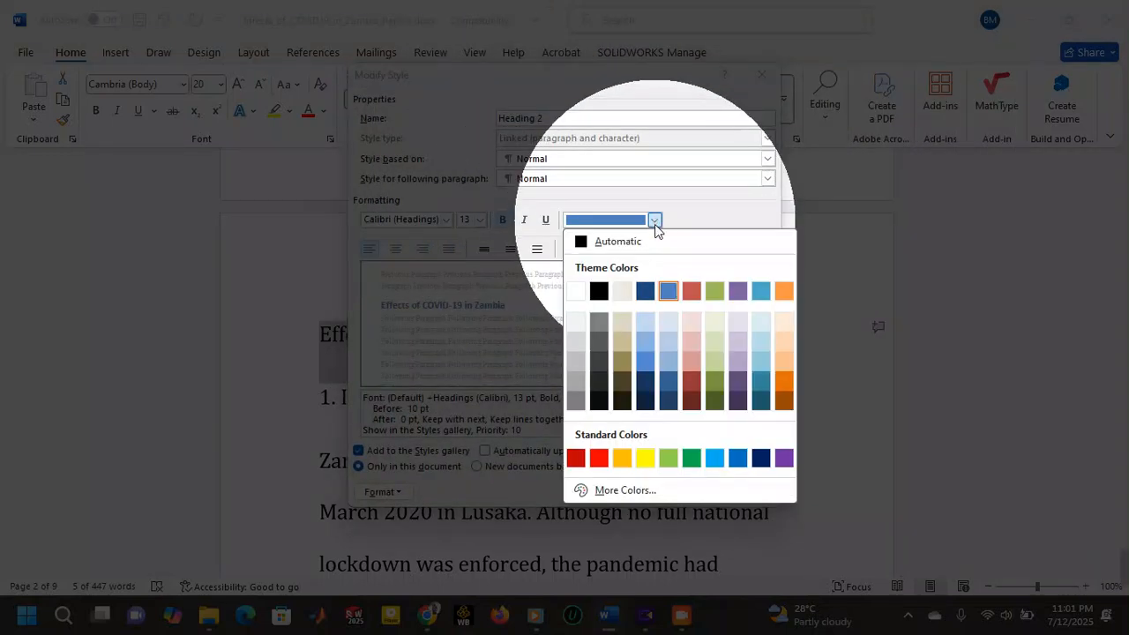
left_click(600, 240)
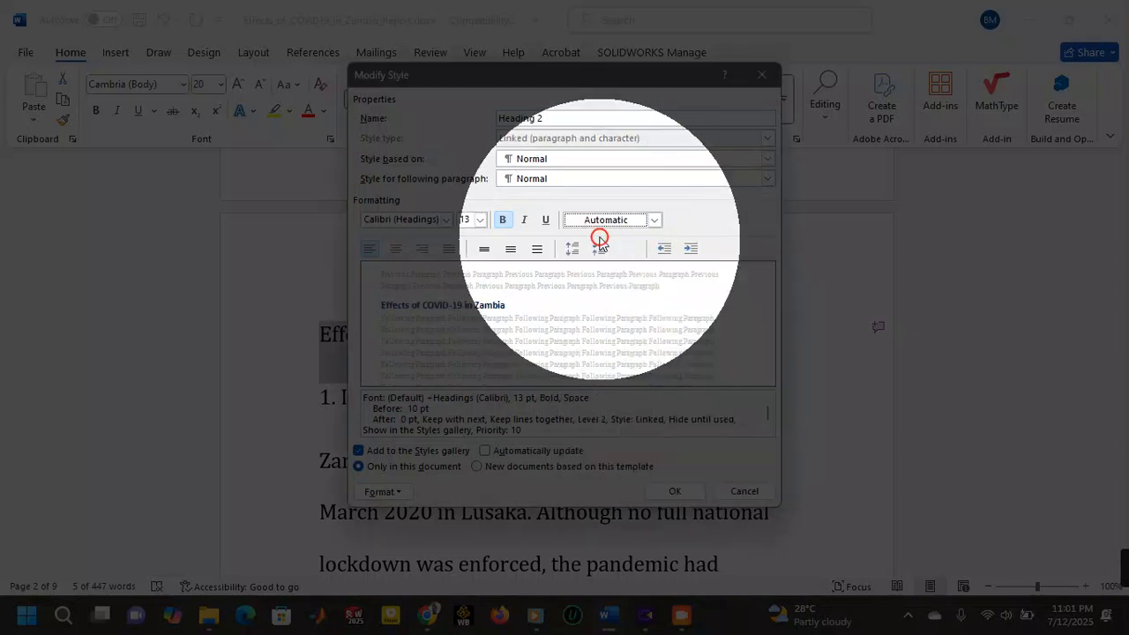
left_click(653, 222)
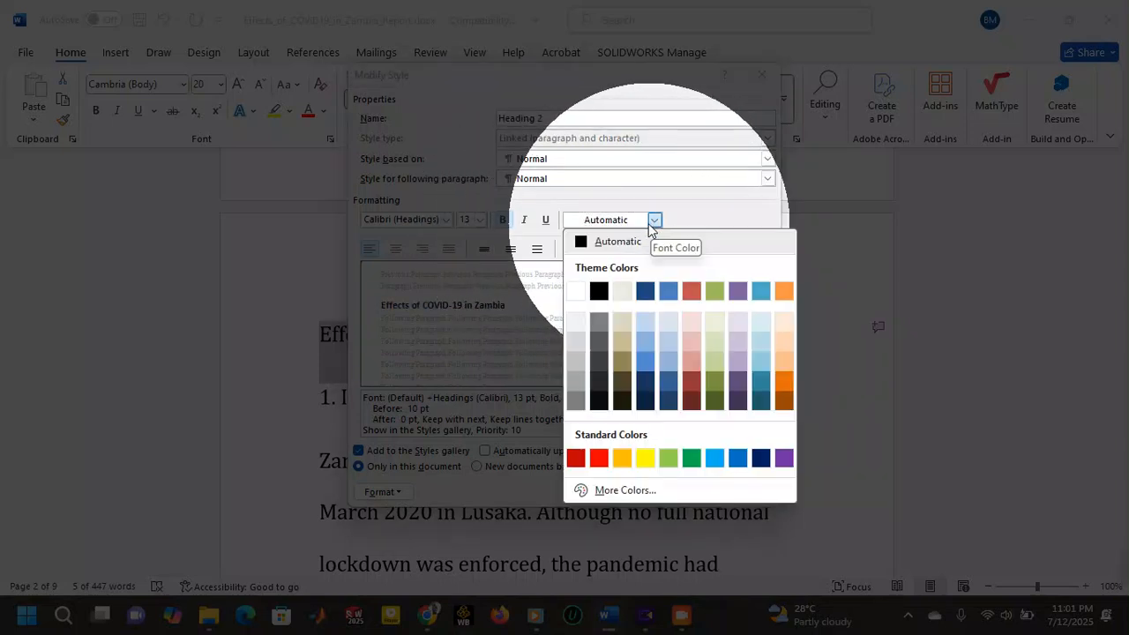
left_click(599, 290)
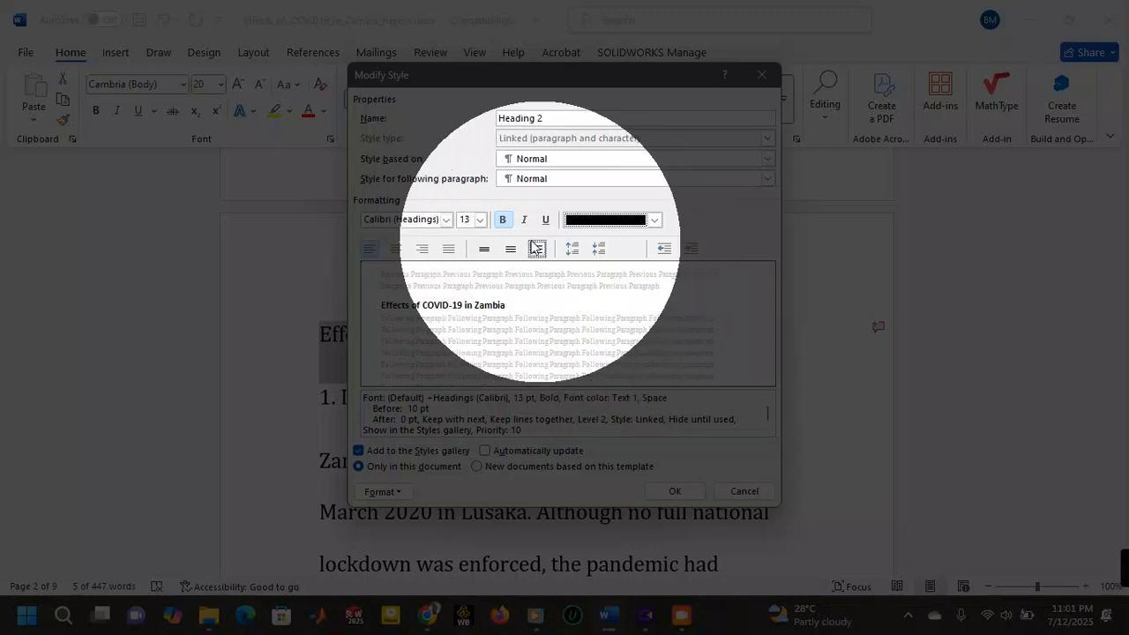
- Set the Heading 2 style's font to Times New Roman at 20 pt and apply the style changes
left_click(447, 221)
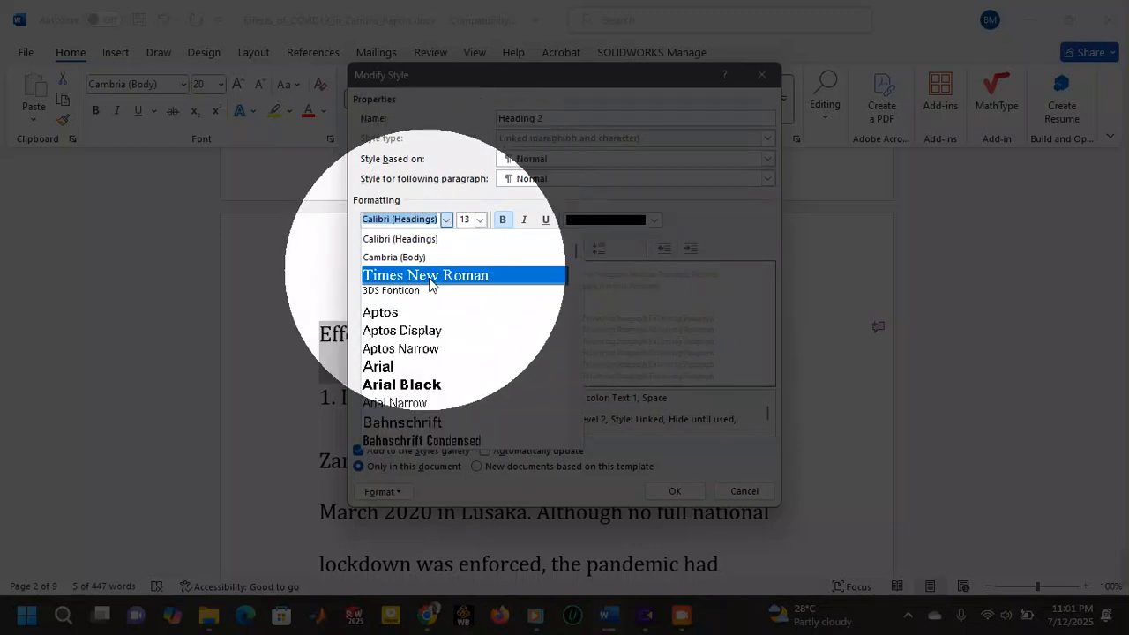
left_click(426, 276)
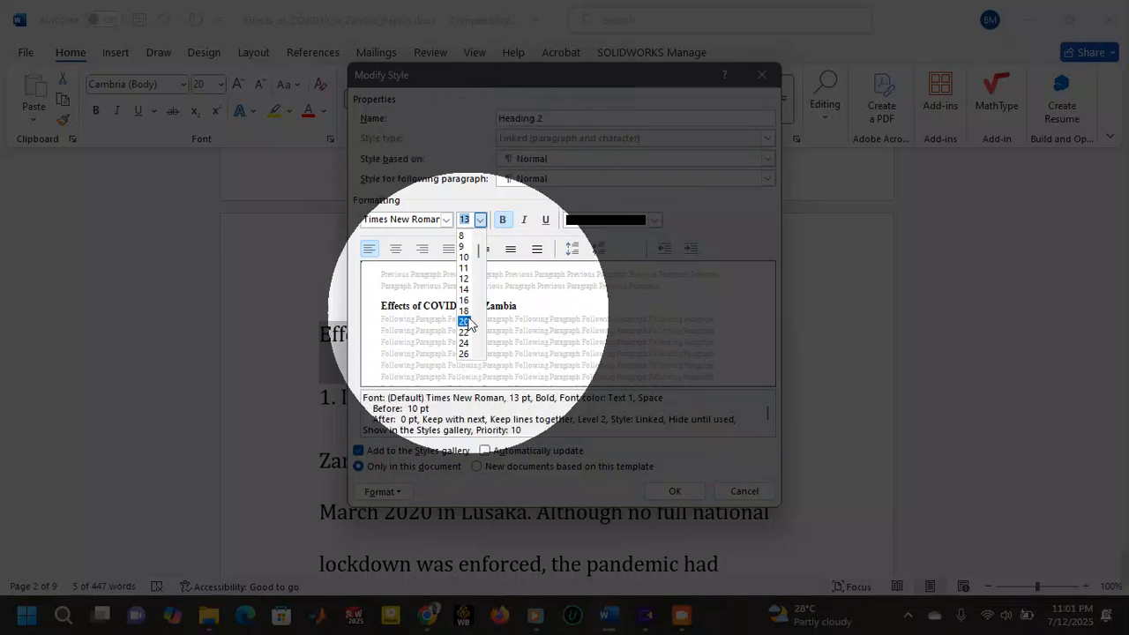
left_click(465, 322)
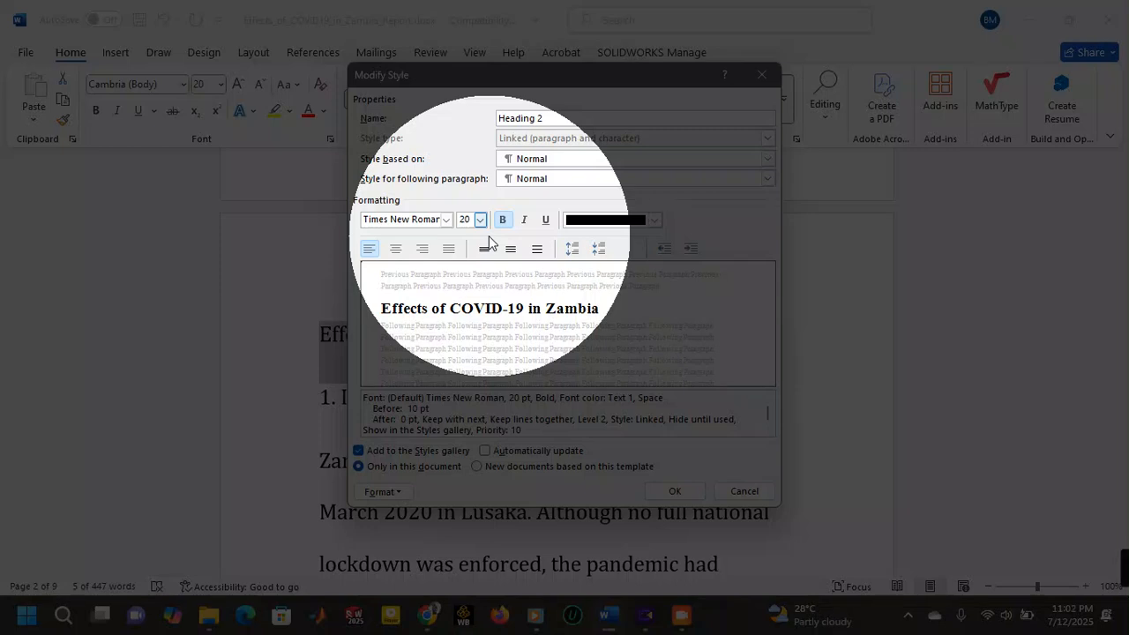
left_click(674, 491)
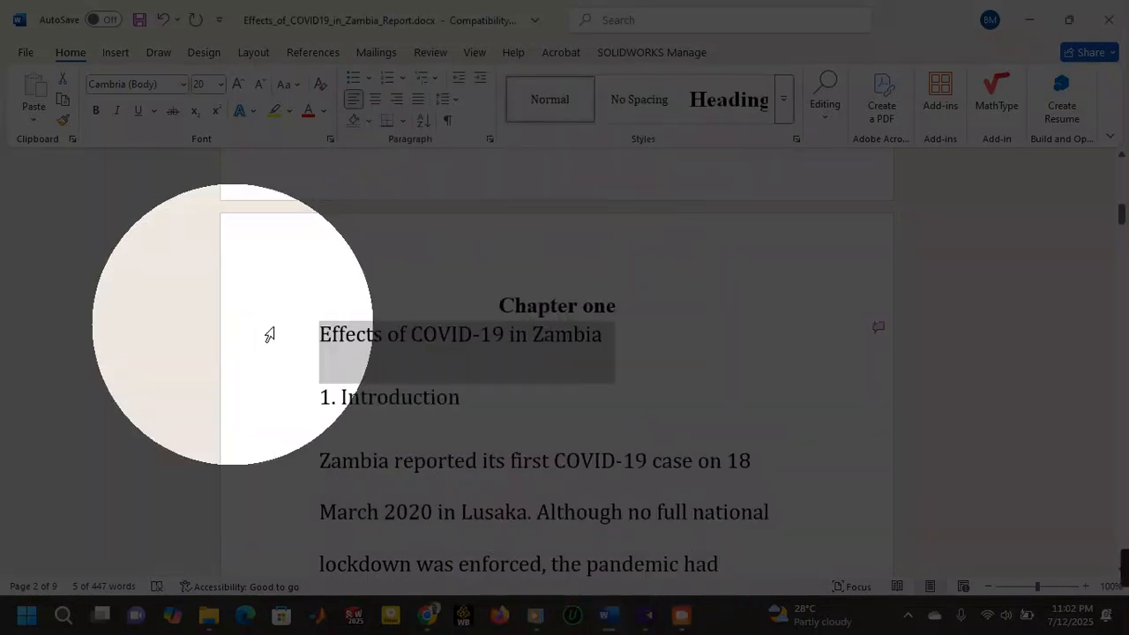
- Apply the Heading 2 style to the "Effects of COVID-19 in Zambia" line under "Chapter one"
left_click(379, 338)
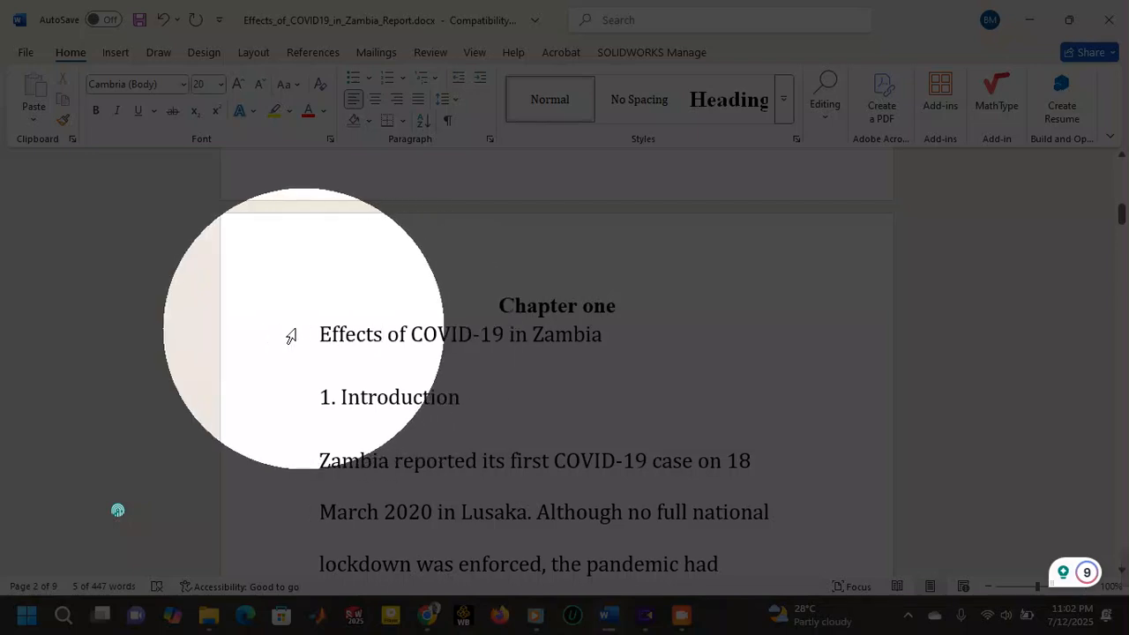
key("Home")
left_click_drag(373, 333, 564, 333)
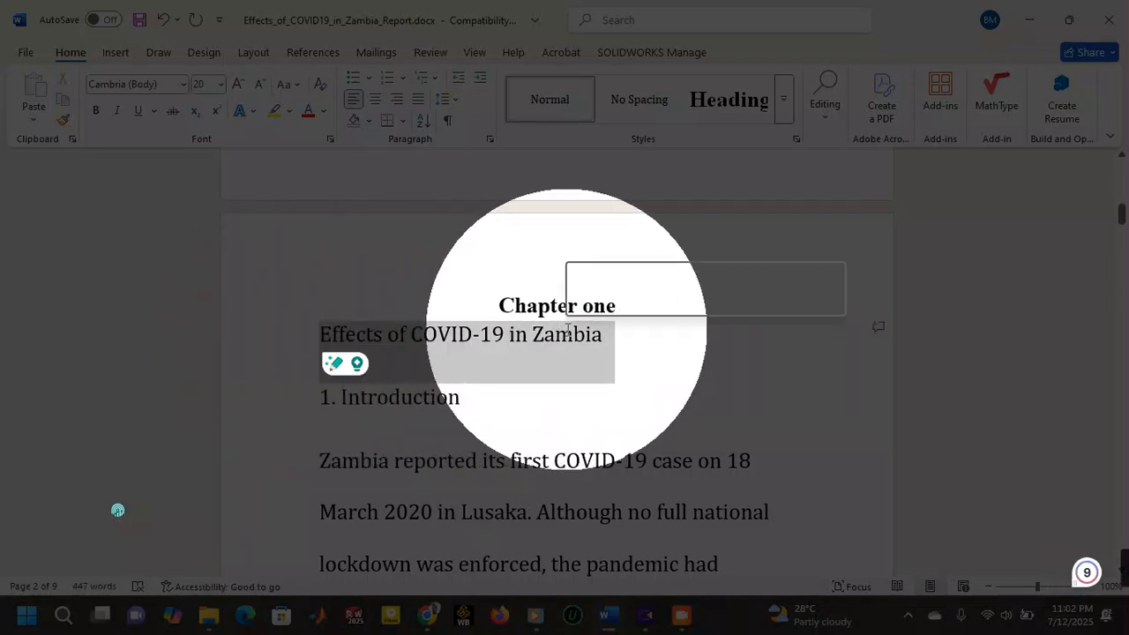
left_click(783, 100)
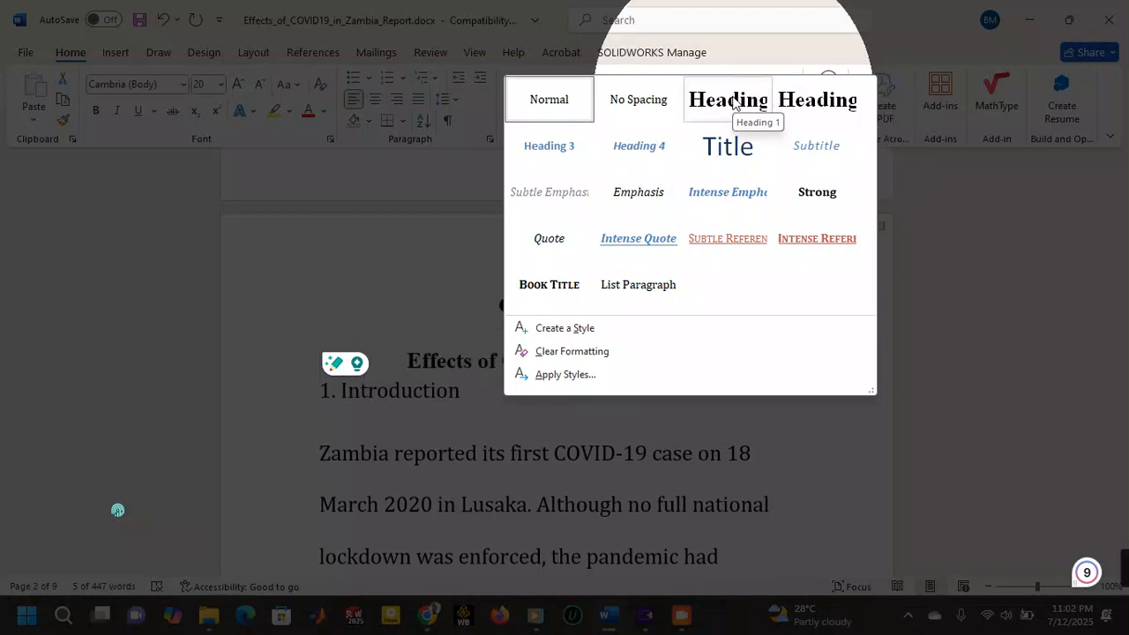
left_click(805, 107)
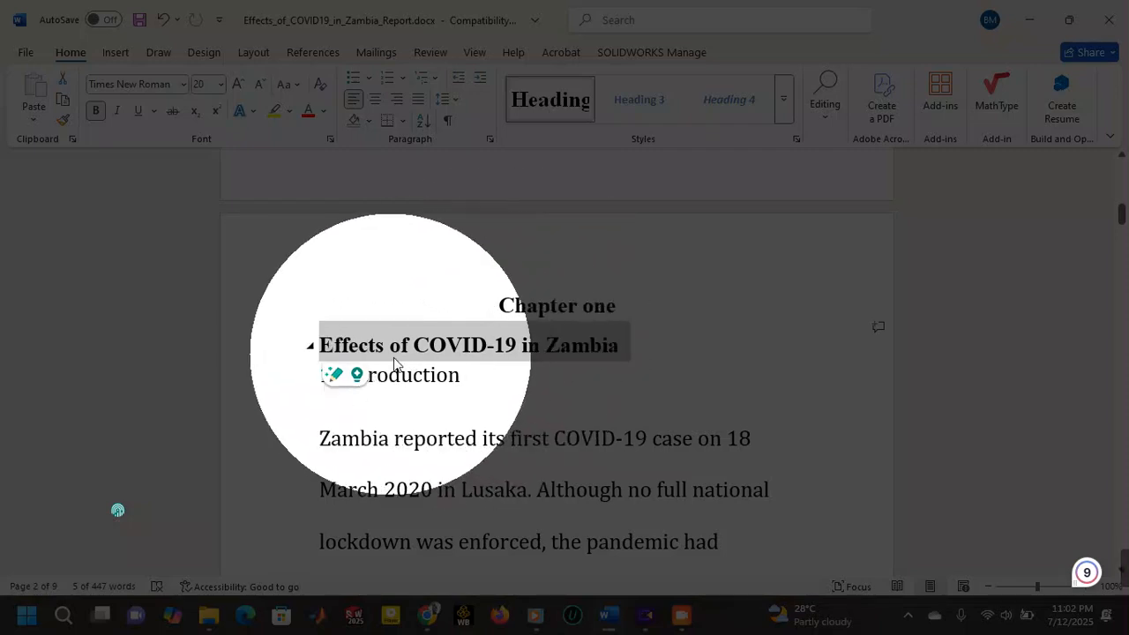
- Apply the Heading 3 style to the "1. Introduction" line
scroll(453, 383, "down", 1)
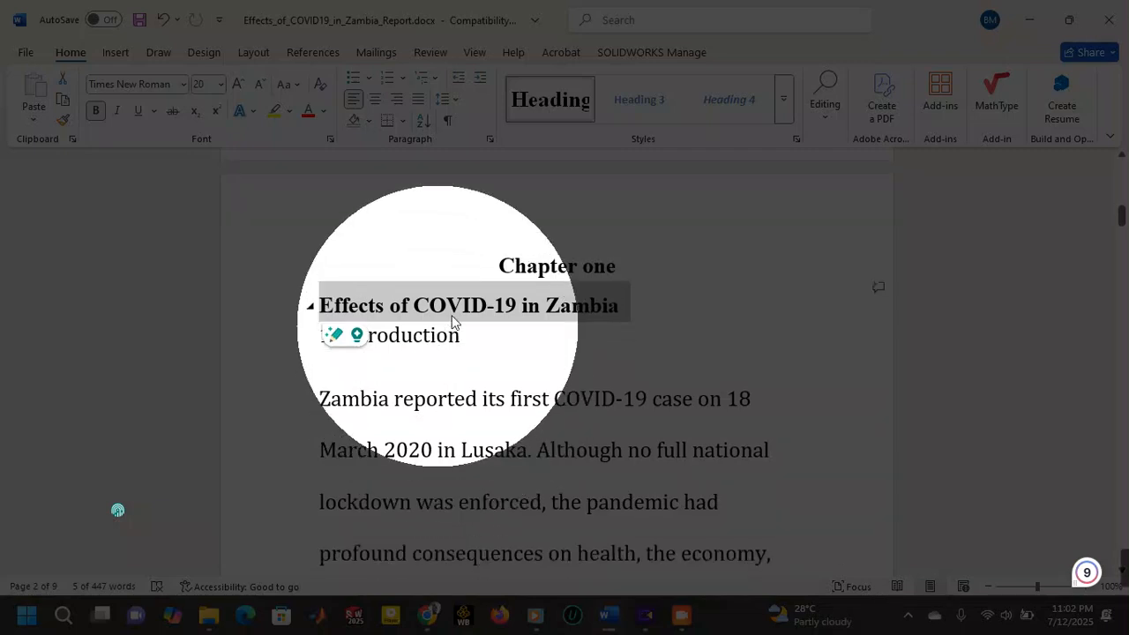
left_click(488, 345)
left_click_drag(484, 341, 312, 341)
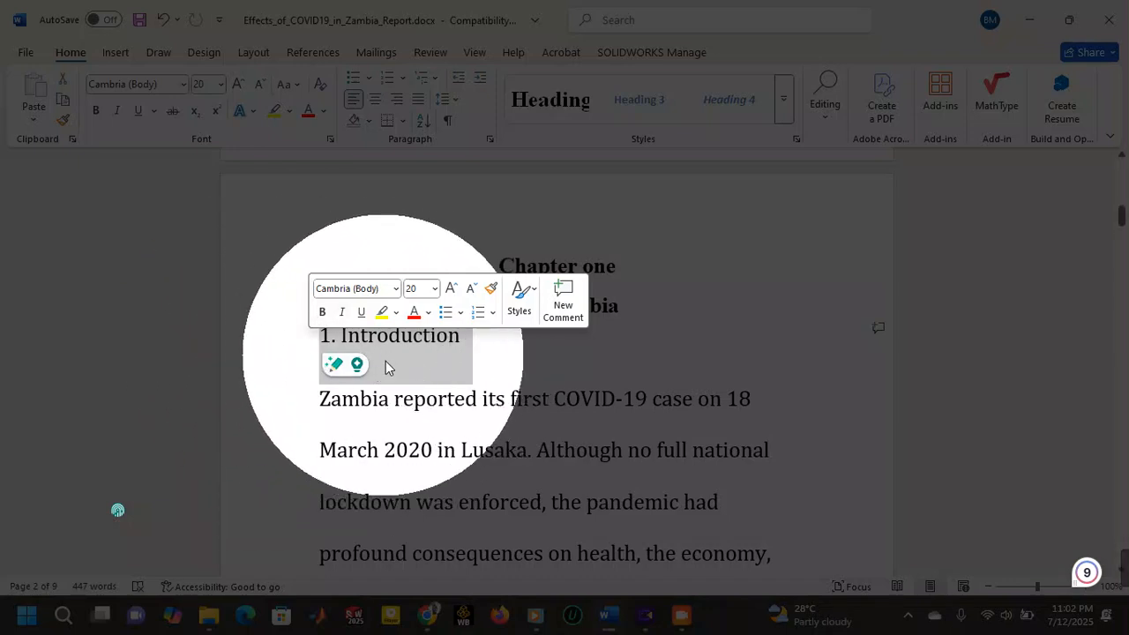
left_click(624, 115)
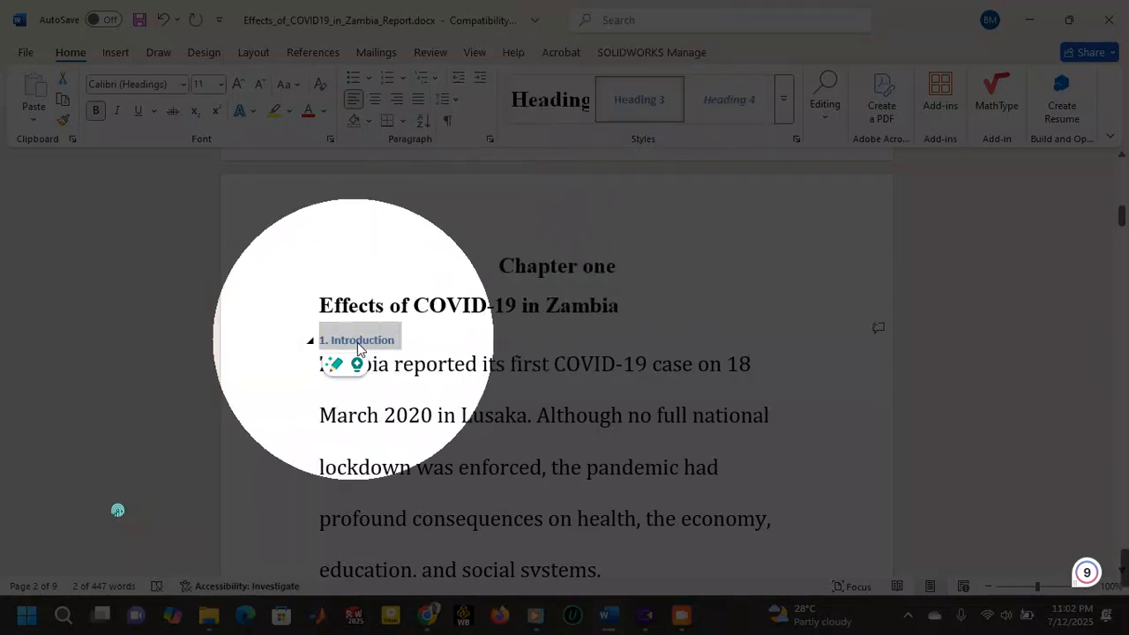
- Modify the Heading 3 style to use Times New Roman at 20 pt with the black theme font colour
right_click(616, 97)
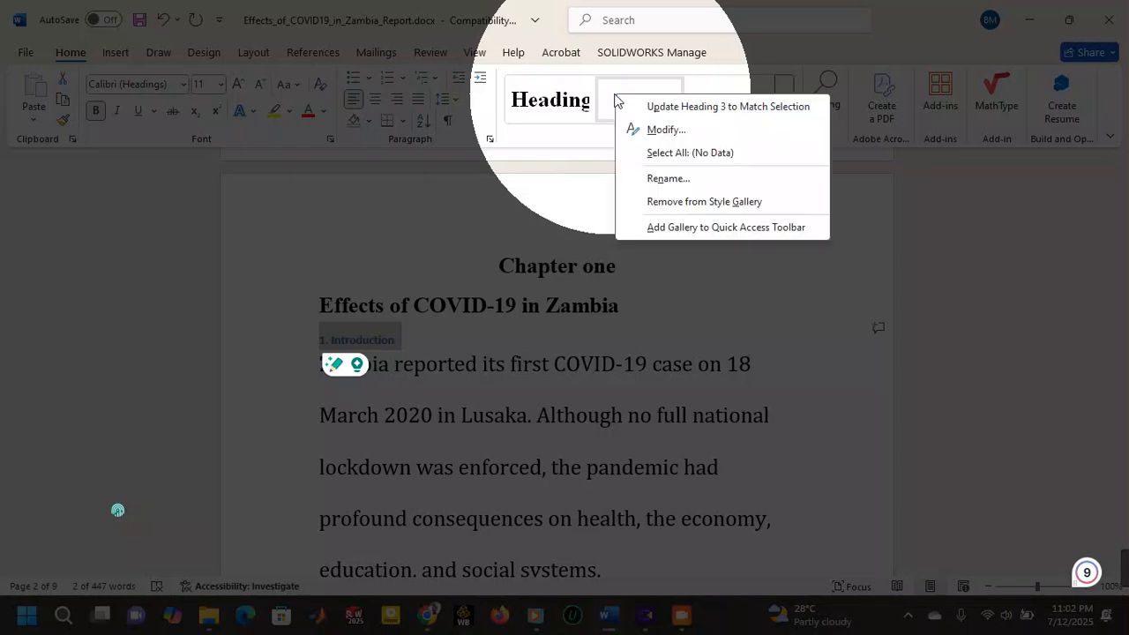
left_click(657, 130)
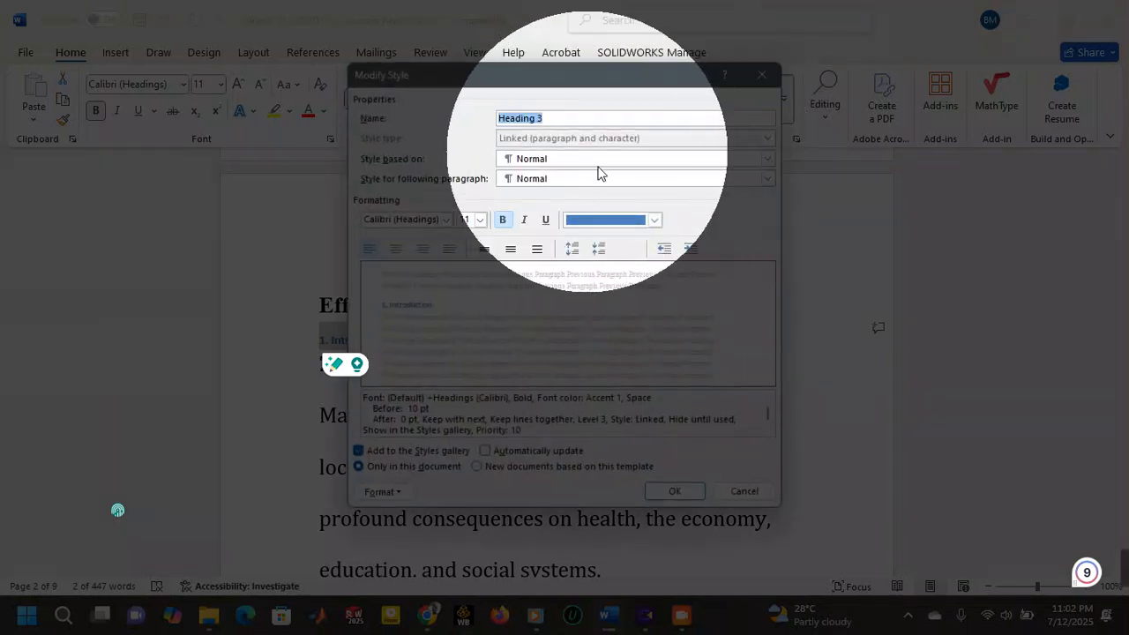
left_click(654, 220)
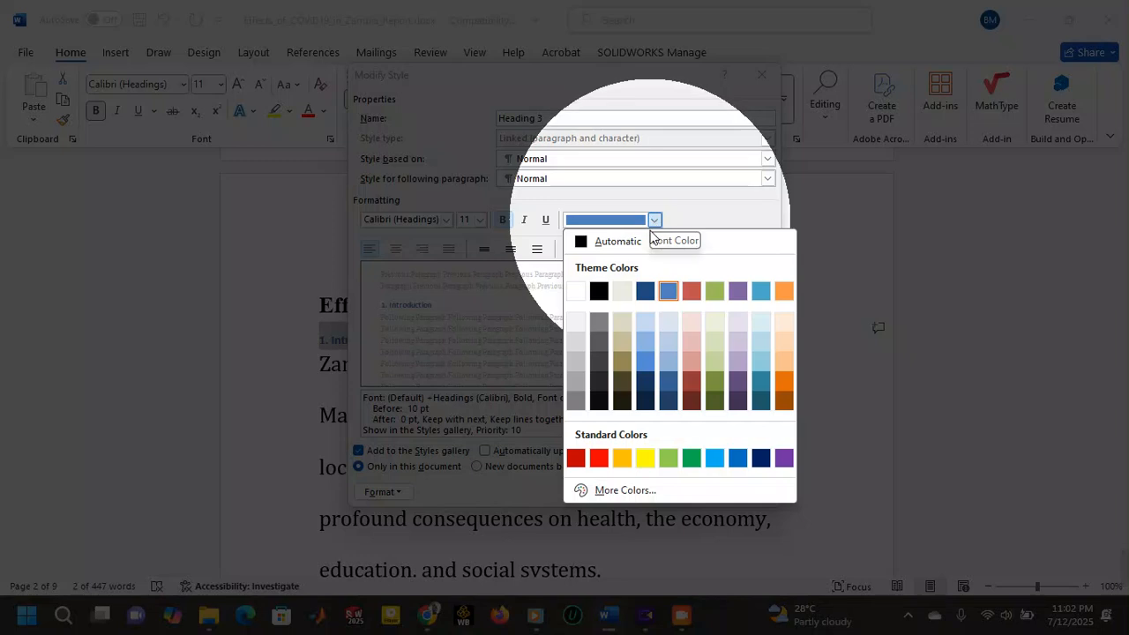
left_click(599, 291)
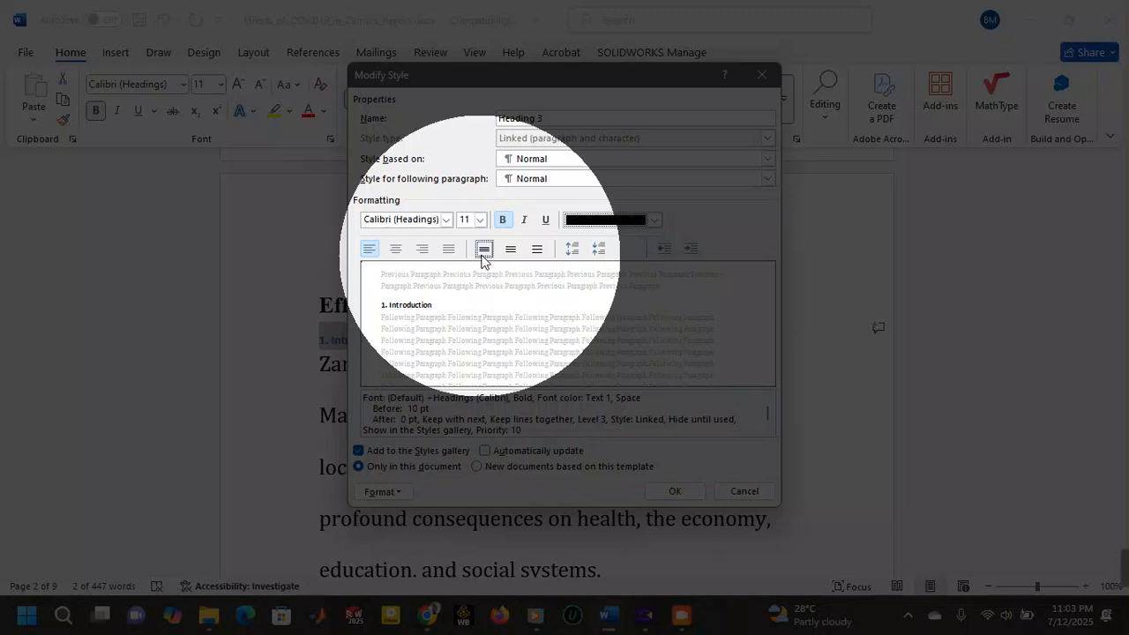
left_click(445, 222)
left_click(432, 280)
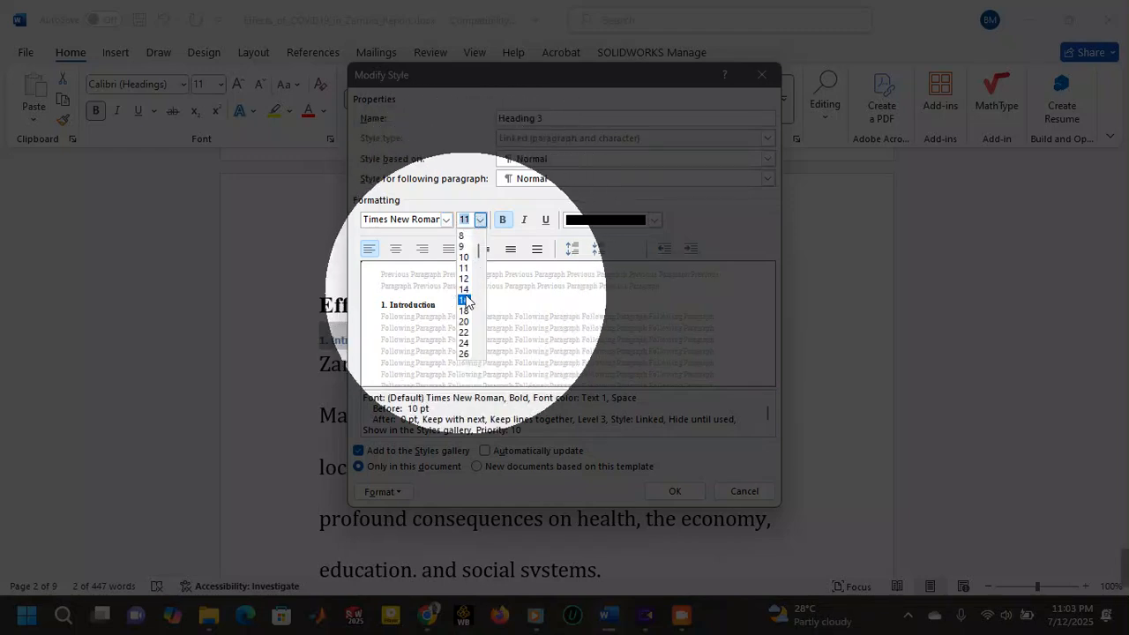
left_click(465, 322)
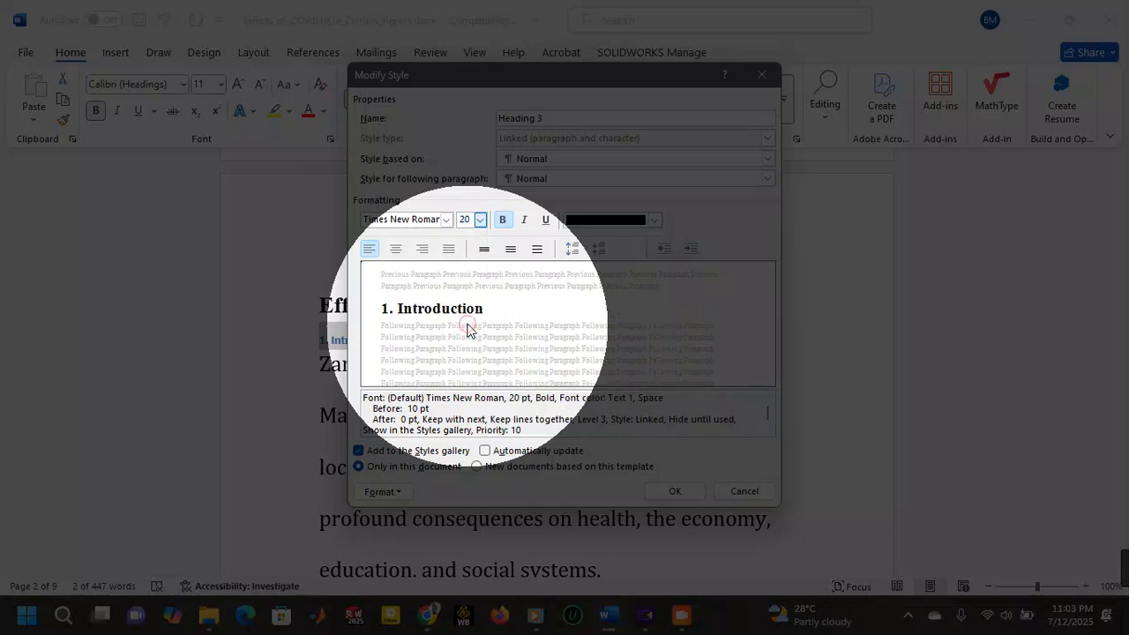
left_click(675, 490)
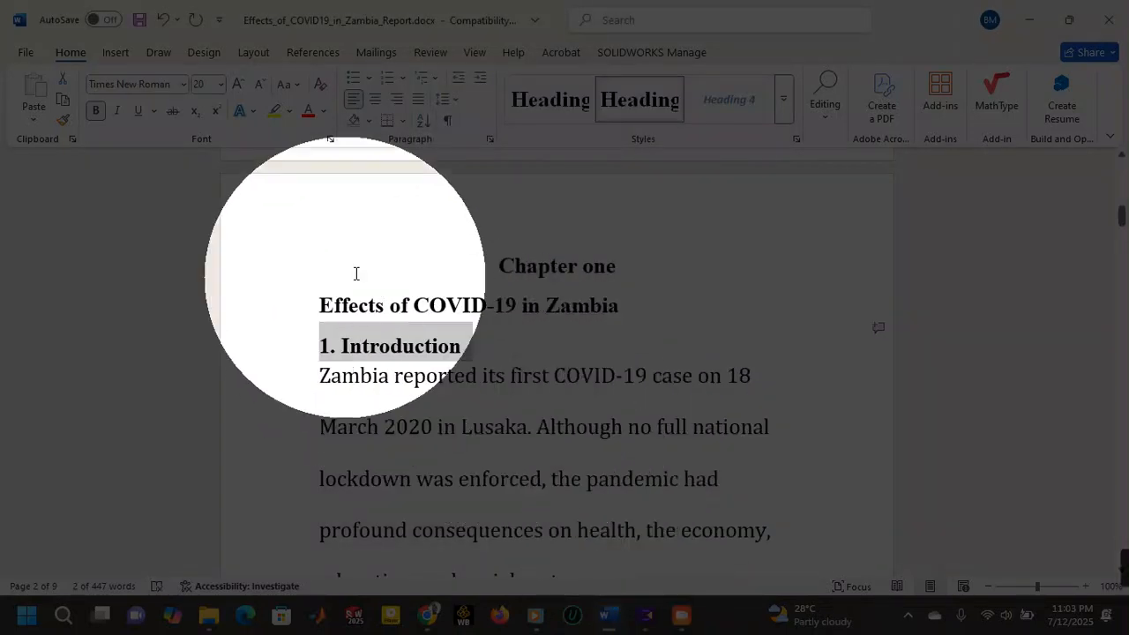
left_click(527, 260)
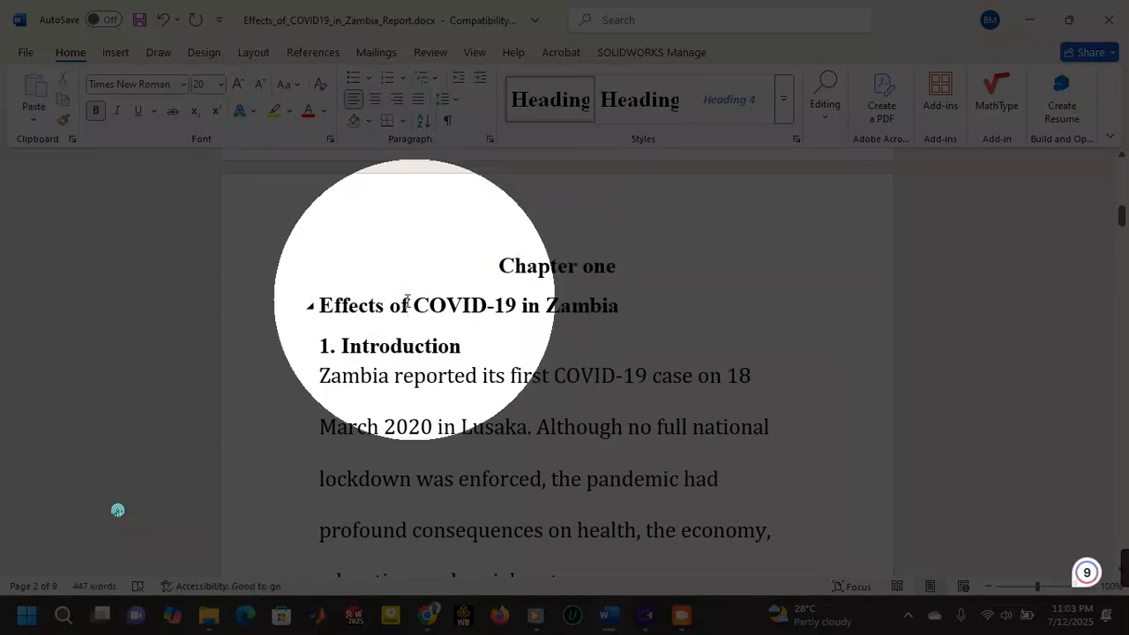
- Apply the Heading 3 style to the "2. Health Impact" line
left_click(398, 352)
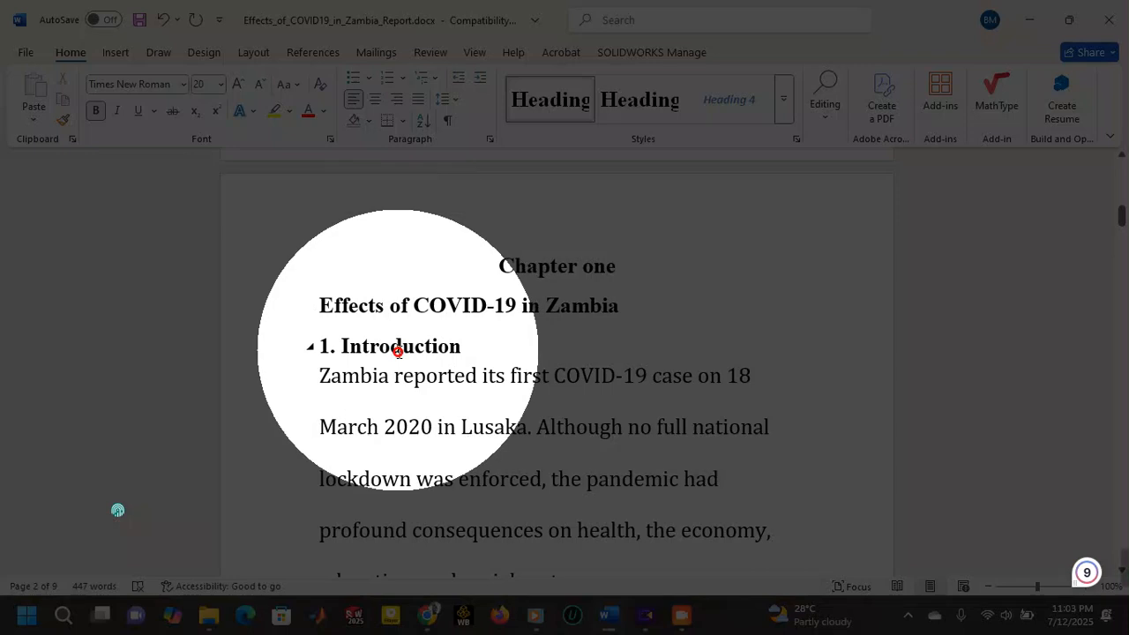
scroll(408, 350, "down", 3)
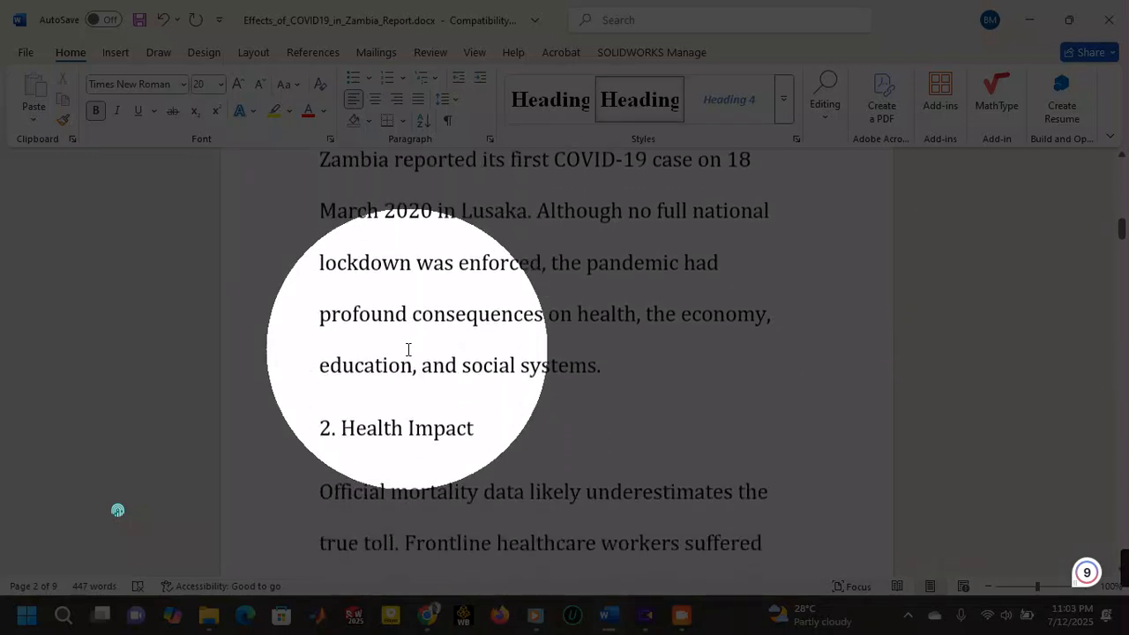
left_click_drag(489, 368, 244, 378)
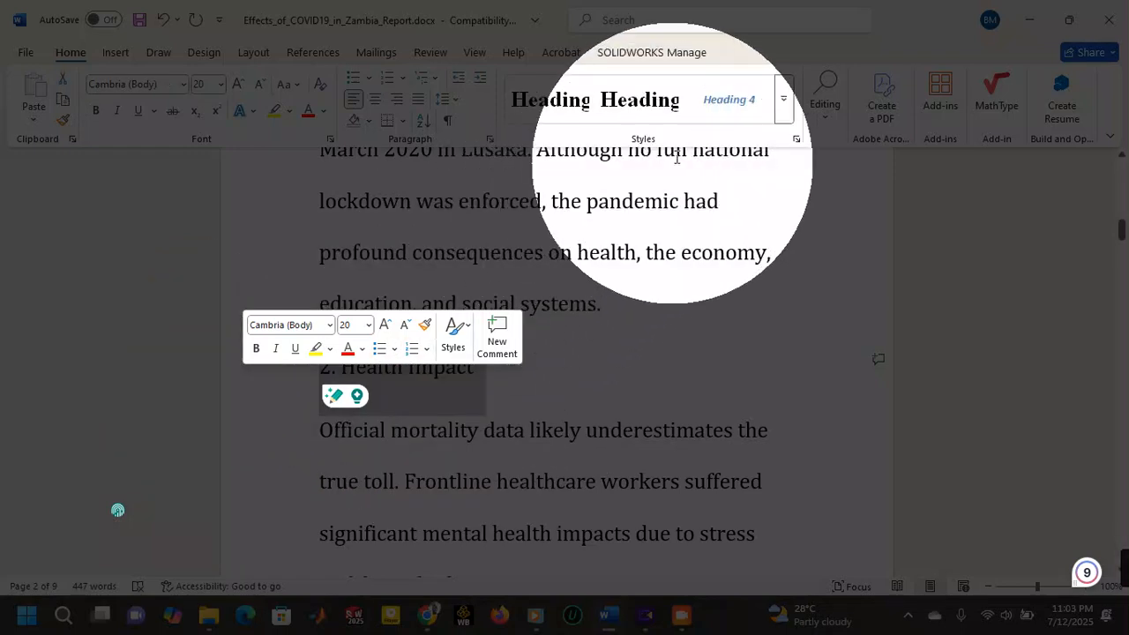
left_click(785, 102)
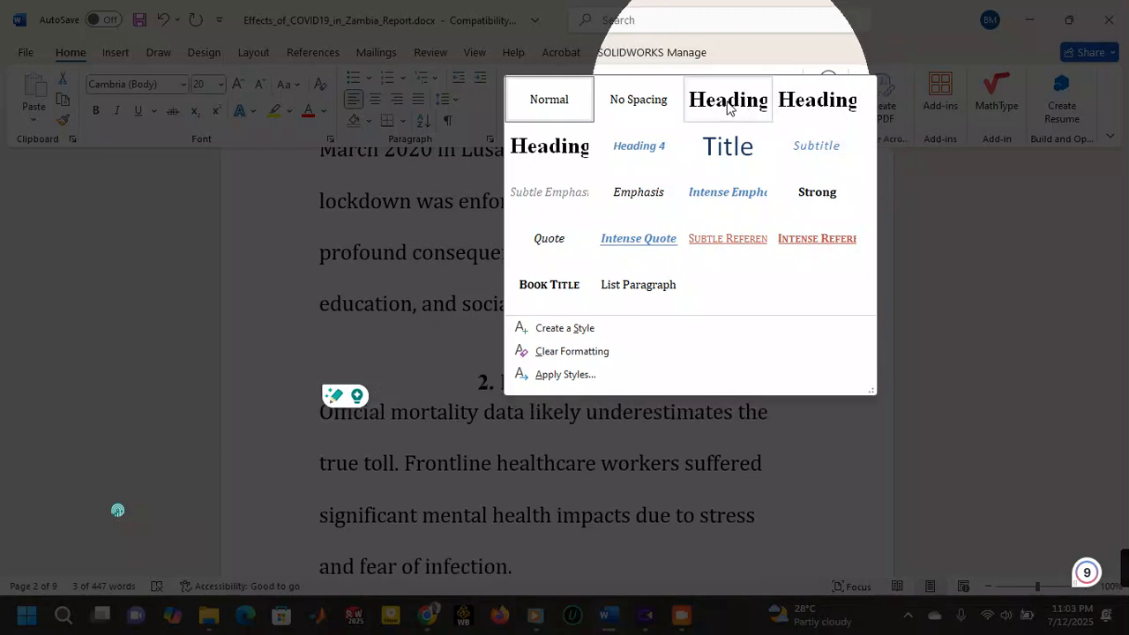
left_click(554, 156)
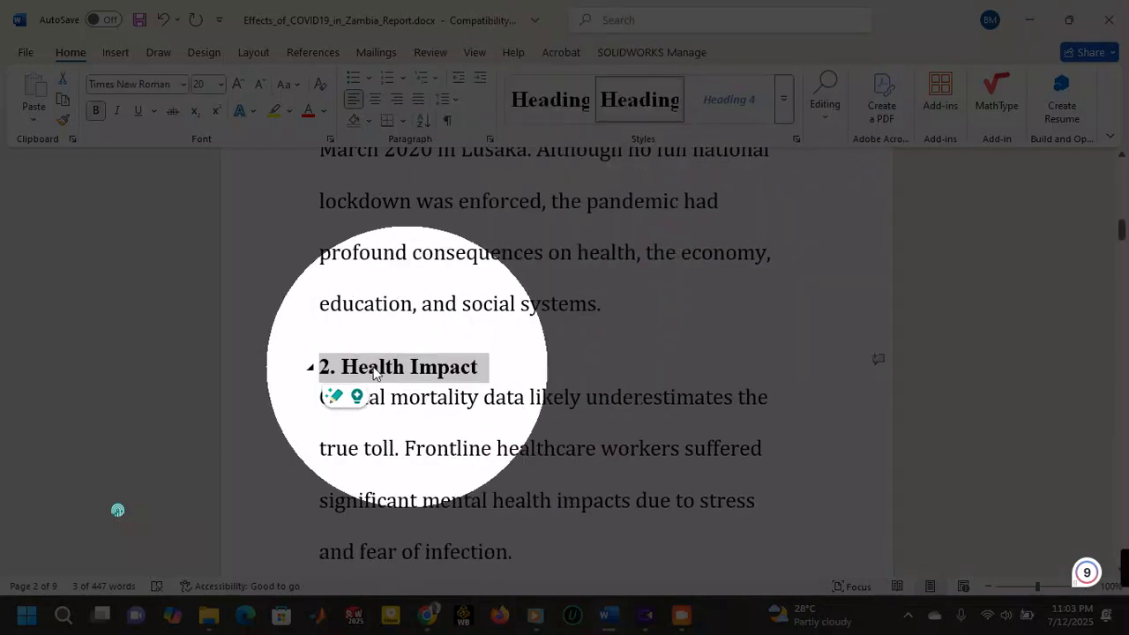
- Insert a page break before "Chapter two" and apply the Heading 1 style to that chapter title
scroll(474, 433, "down", 3)
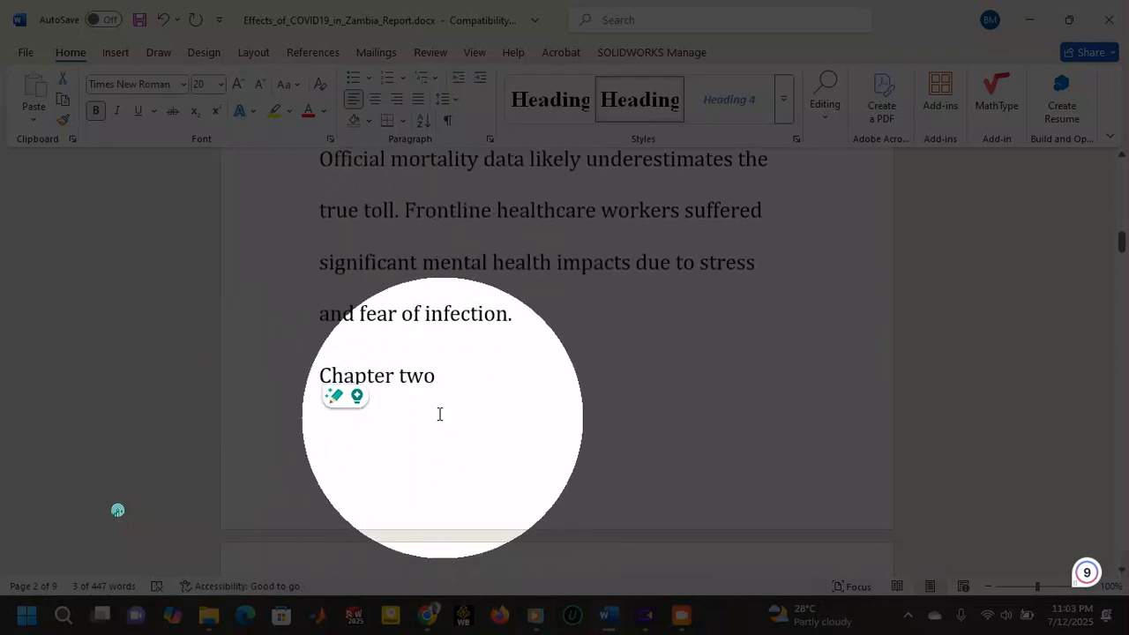
left_click(377, 351)
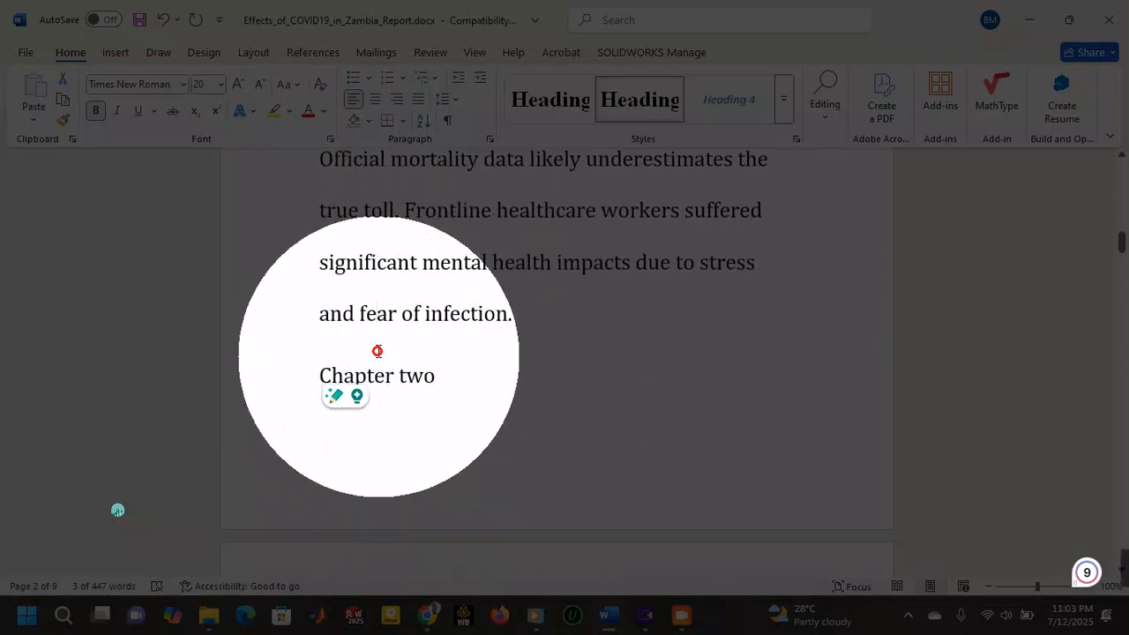
left_click(316, 369)
key("ctrl+Return")
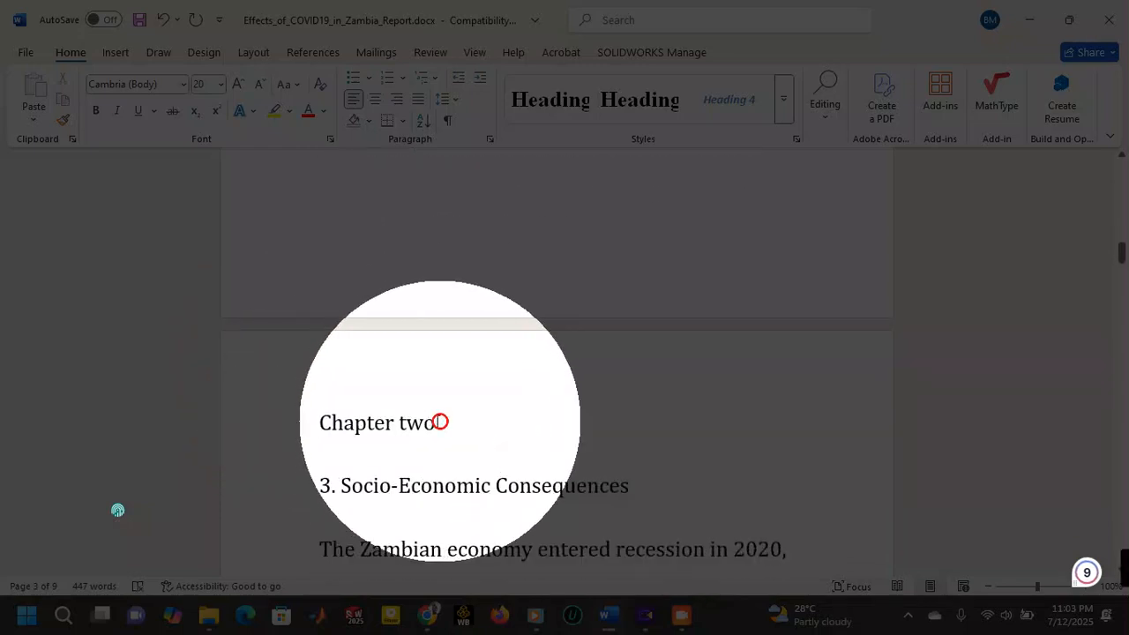
left_click_drag(441, 422, 323, 422)
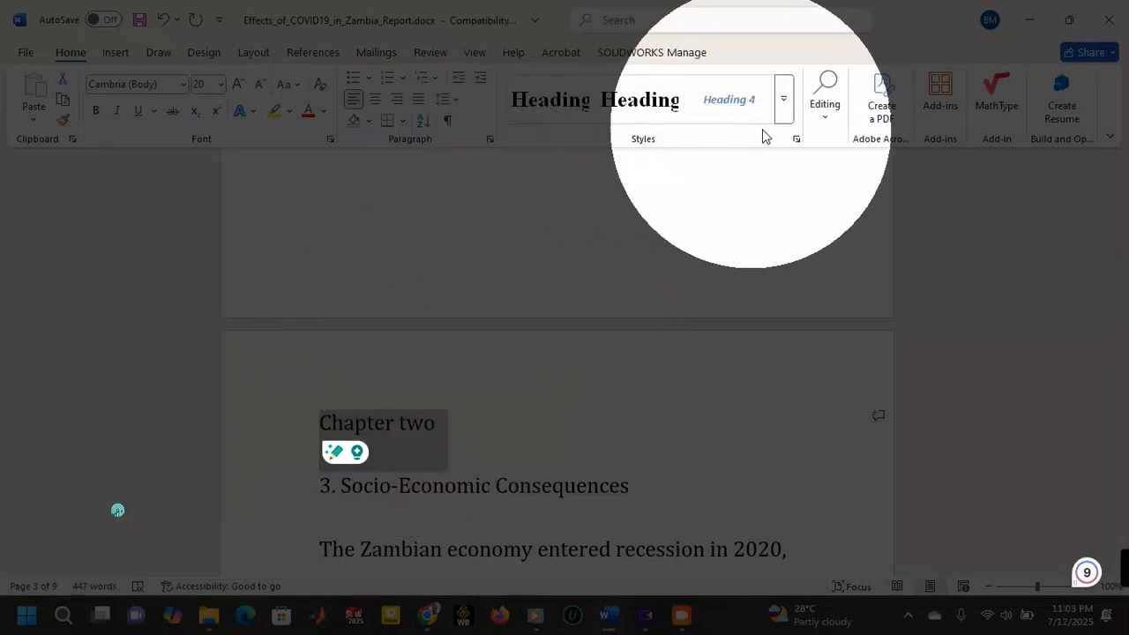
left_click(782, 104)
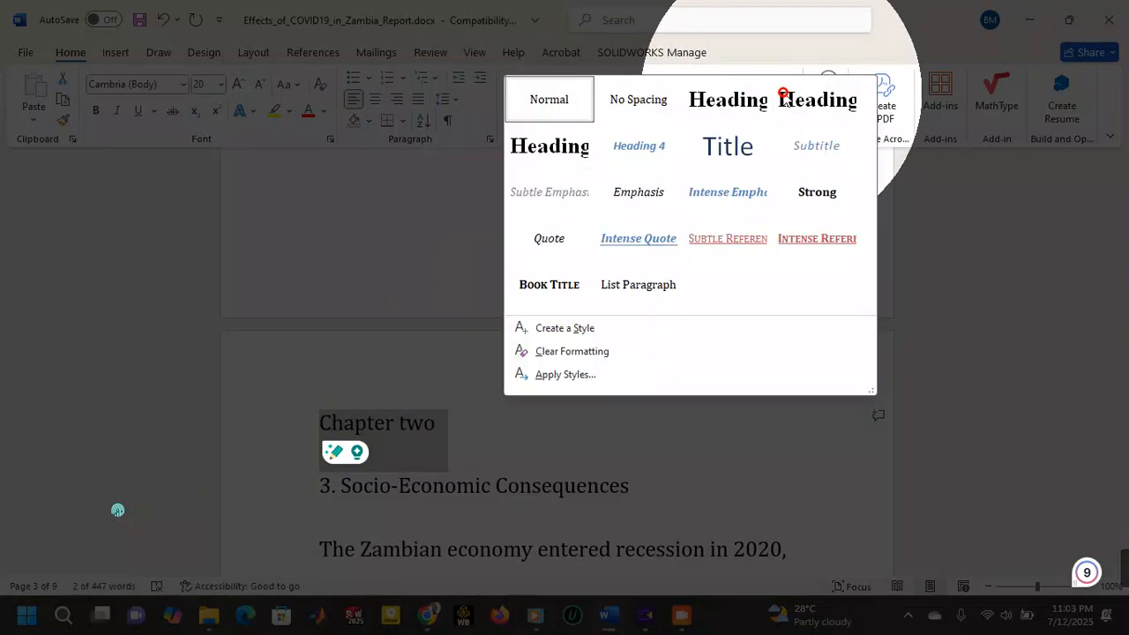
left_click(741, 108)
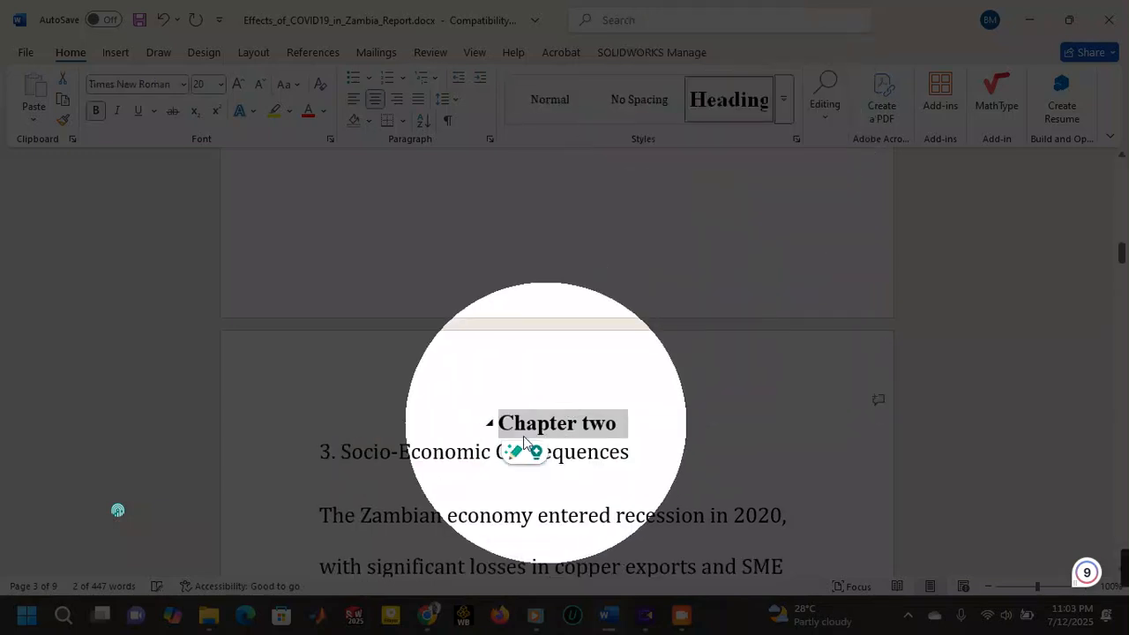
- Apply the Heading 2 style to the "3. Socio-Economic Consequences" line under "Chapter two"
scroll(564, 397, "down", 1)
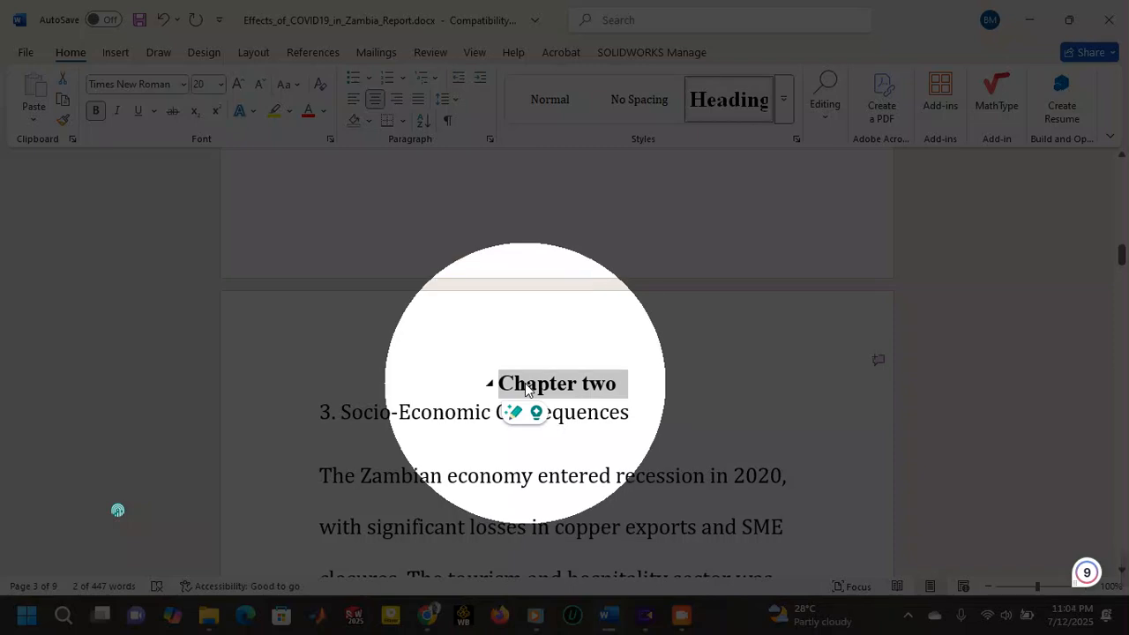
left_click_drag(631, 413, 346, 427)
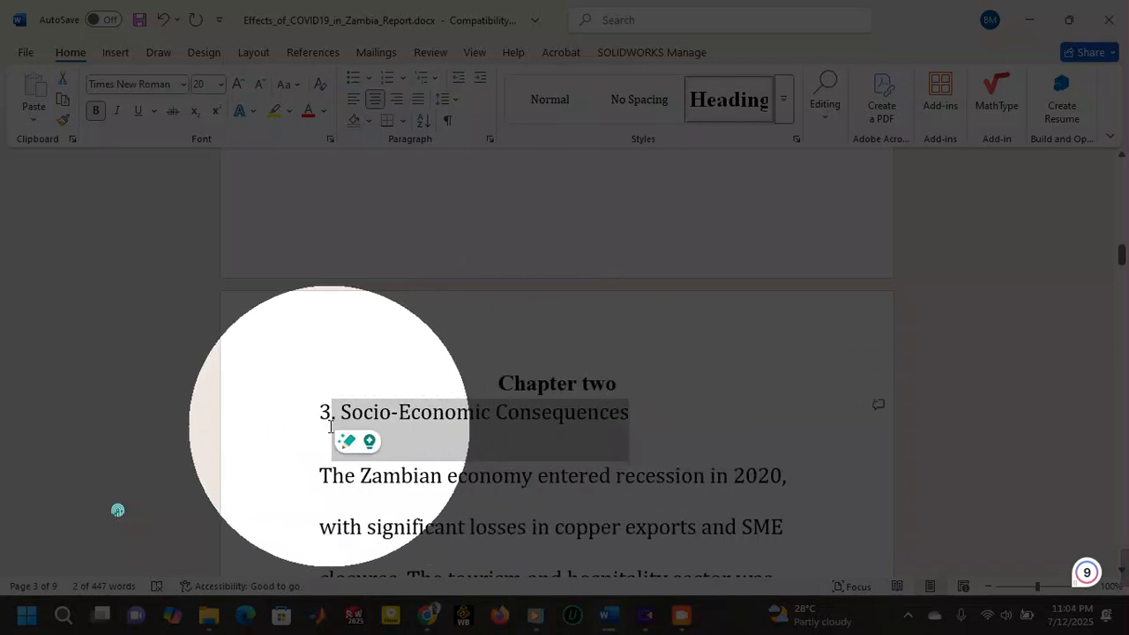
left_click(785, 113)
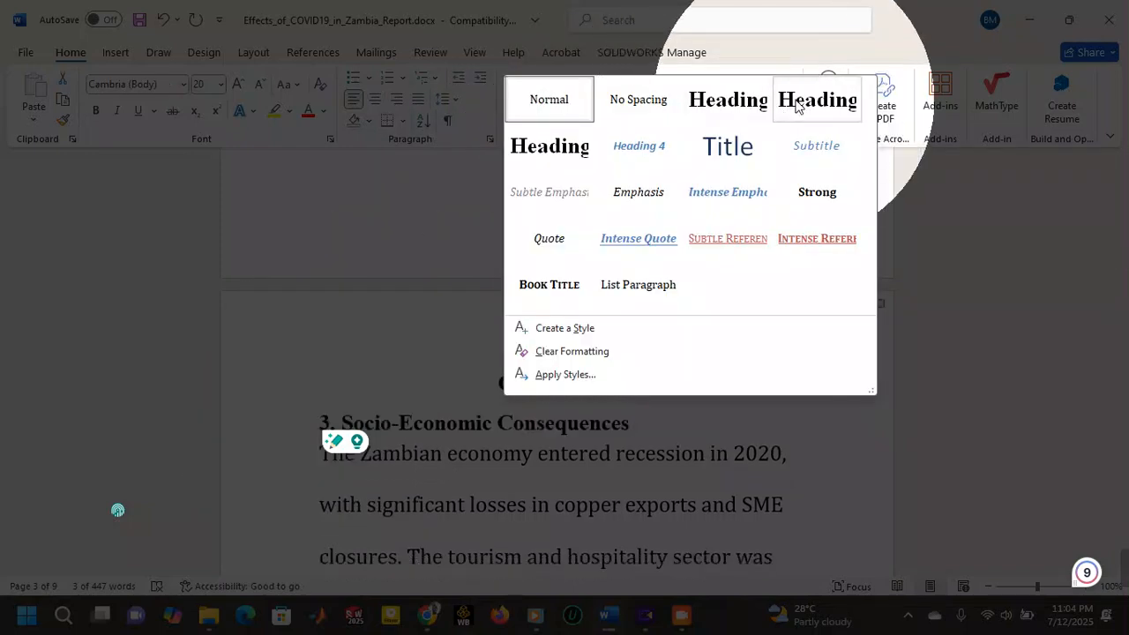
left_click(797, 101)
- Apply the Heading 3 style to the "4. Education Impact" line
scroll(511, 370, "down", 5)
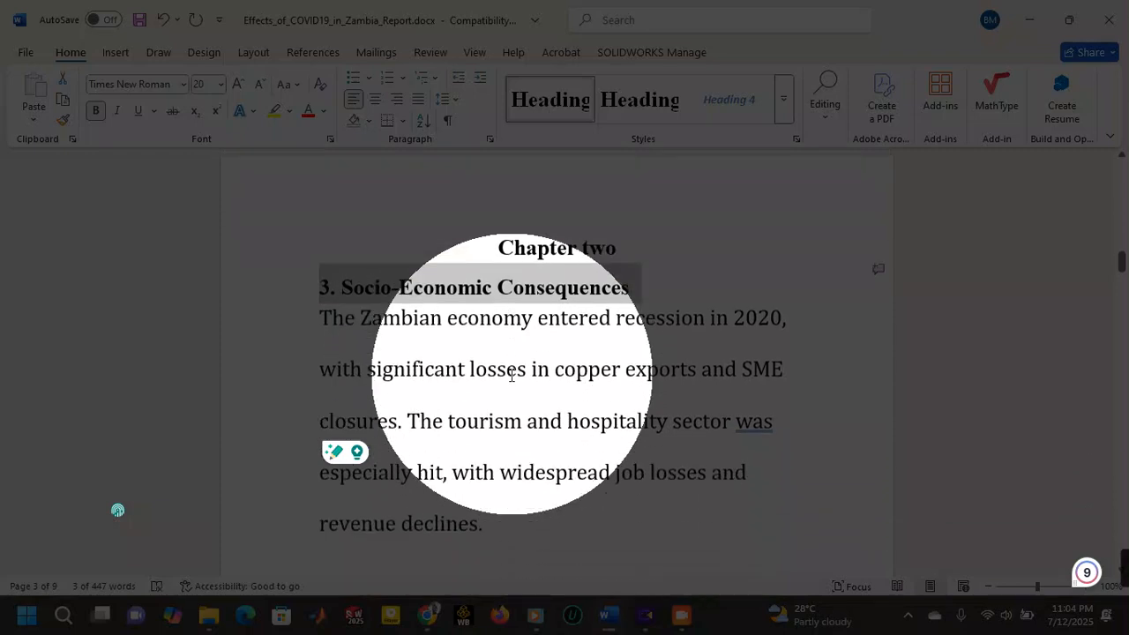
left_click_drag(510, 405, 371, 401)
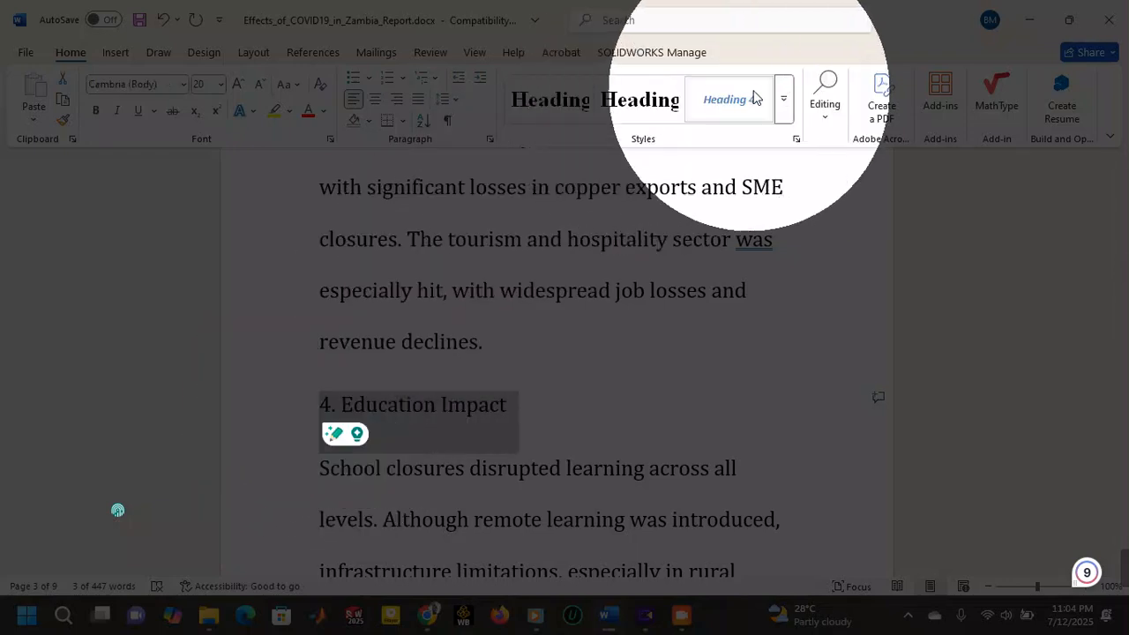
left_click(781, 104)
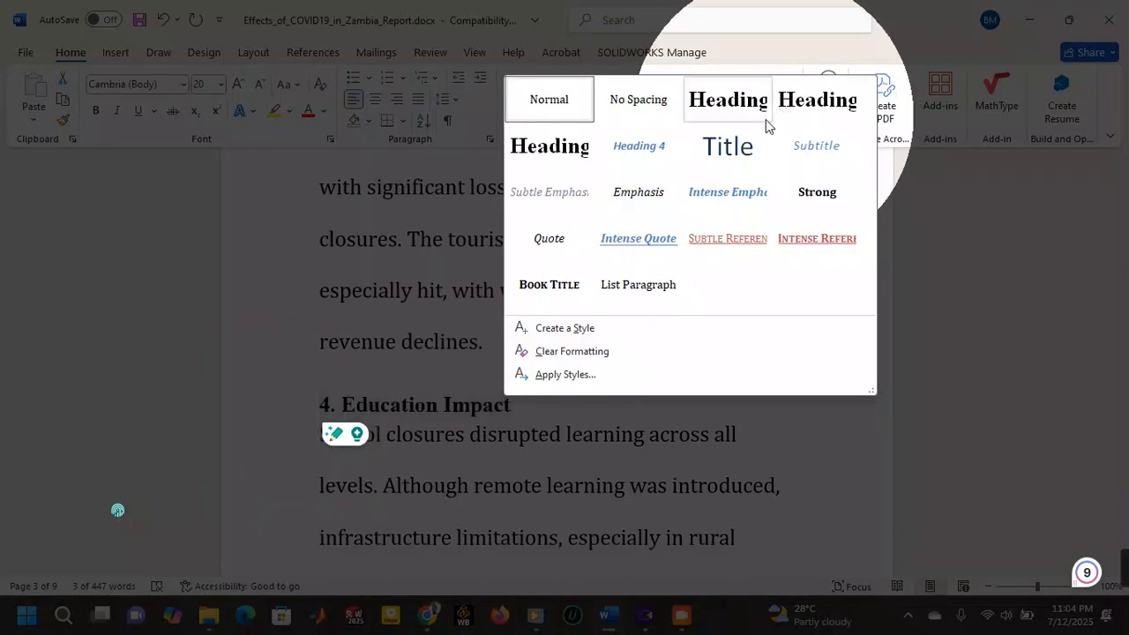
left_click(562, 148)
- Apply the Heading 3 style to the "5. Vulnerable Populations" line
scroll(455, 396, "down", 5)
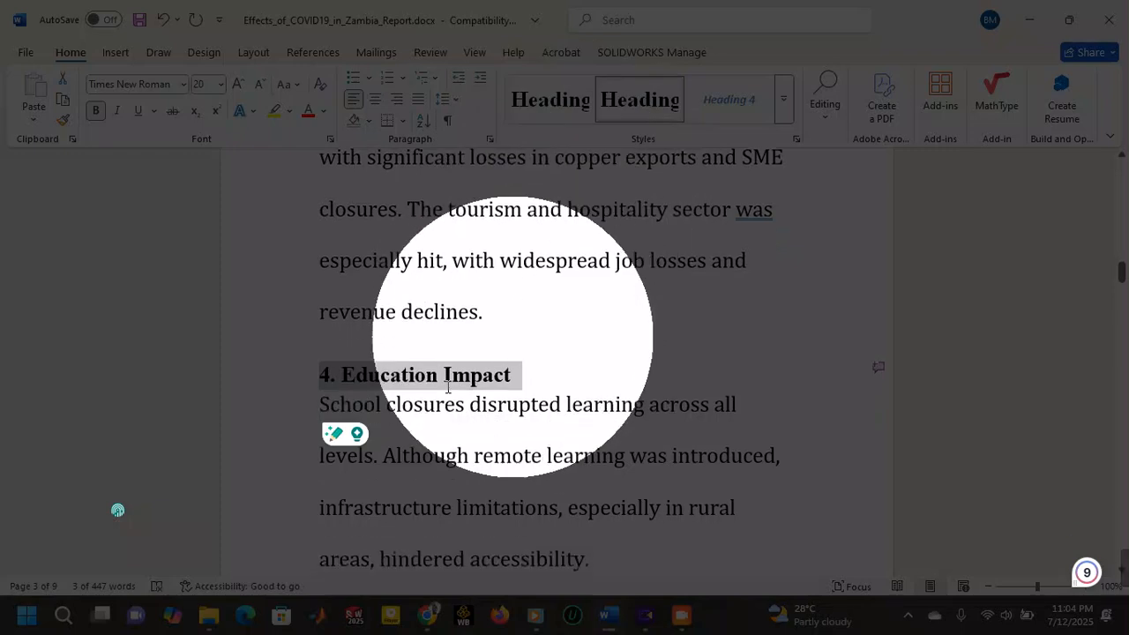
left_click_drag(565, 374, 336, 371)
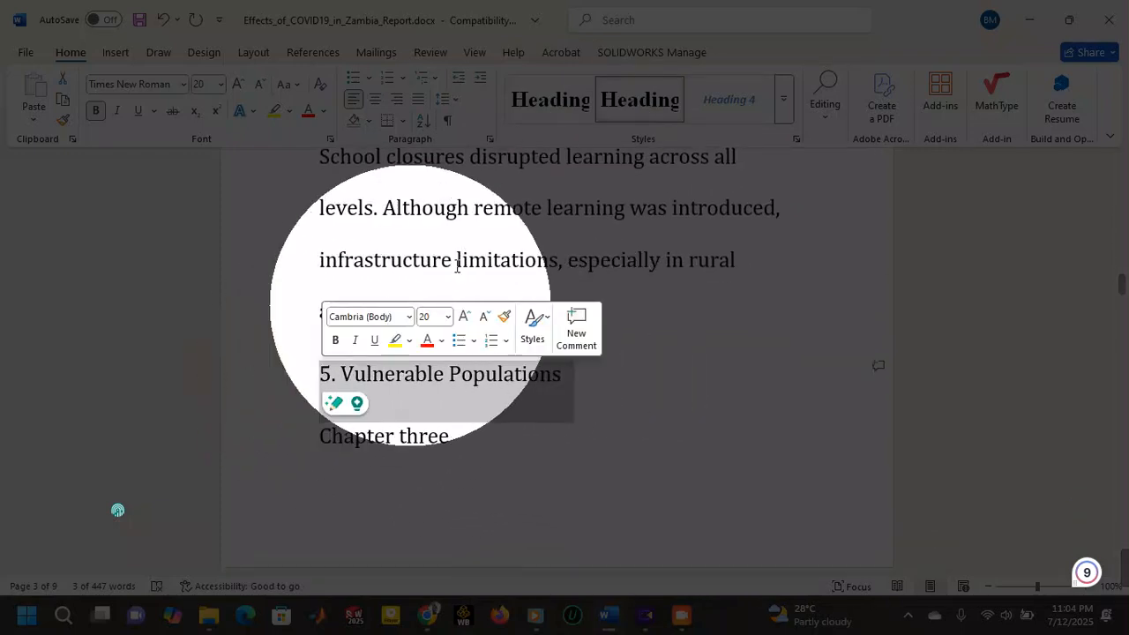
left_click(750, 109)
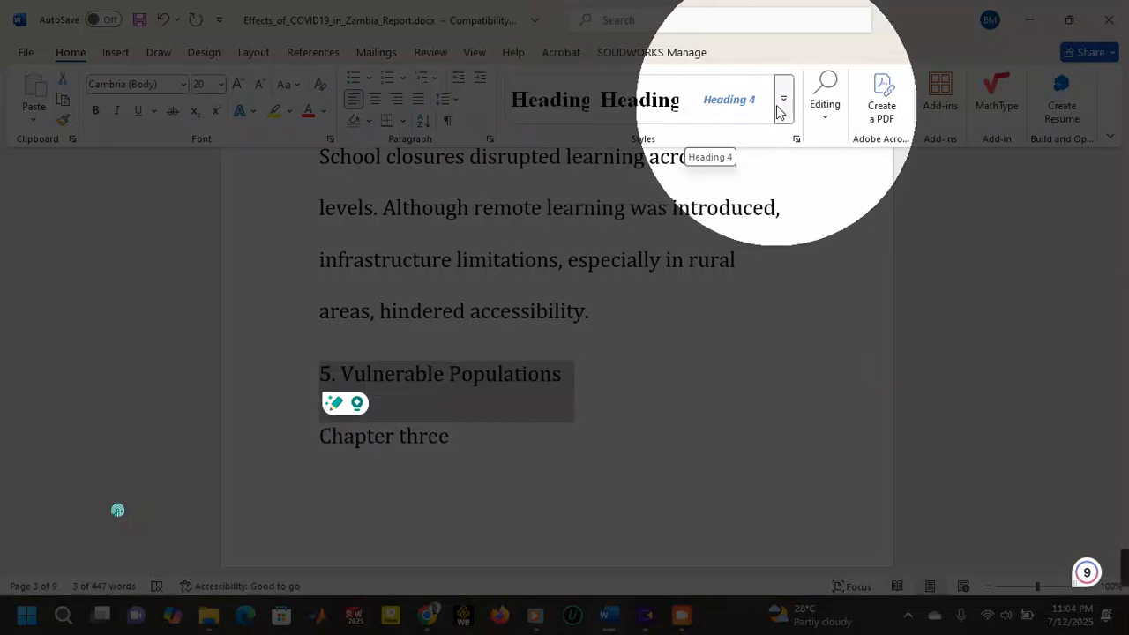
left_click(783, 99)
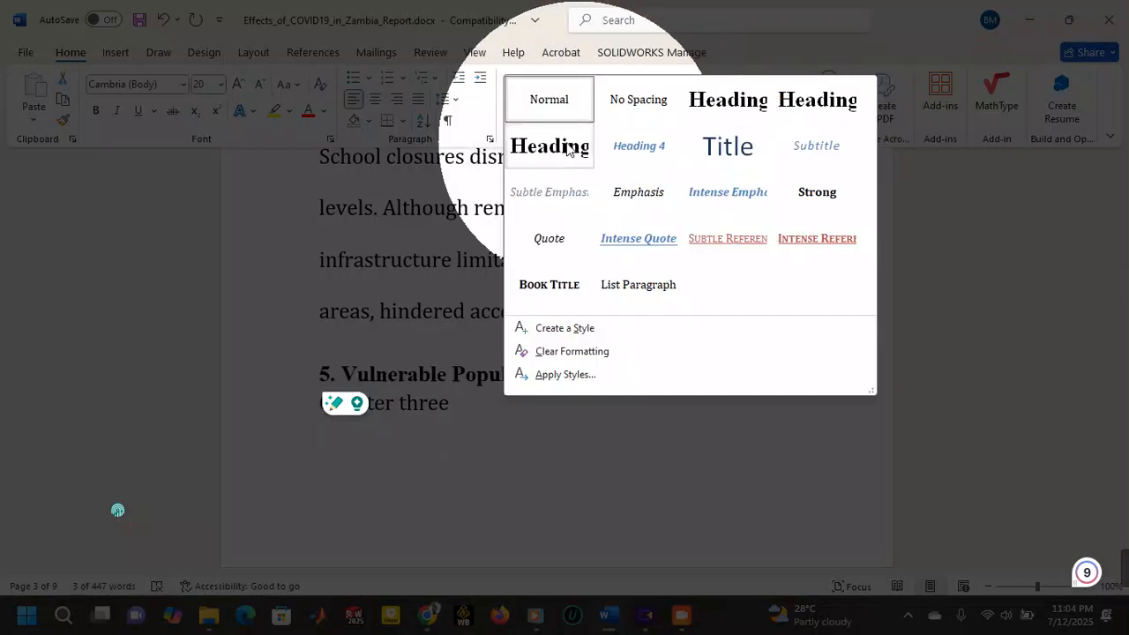
left_click(567, 150)
- Insert a page break before "Chapter three" and apply the Heading 1 style to that chapter title
scroll(418, 421, "down", 3)
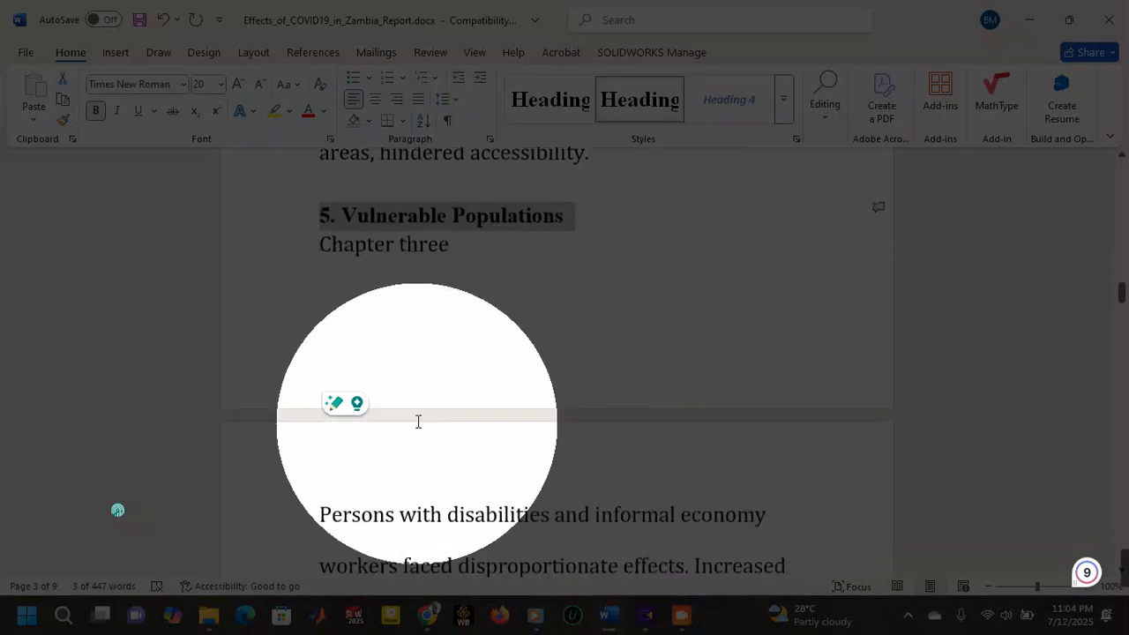
scroll(418, 415, "down", 1)
scroll(416, 332, "up", 2)
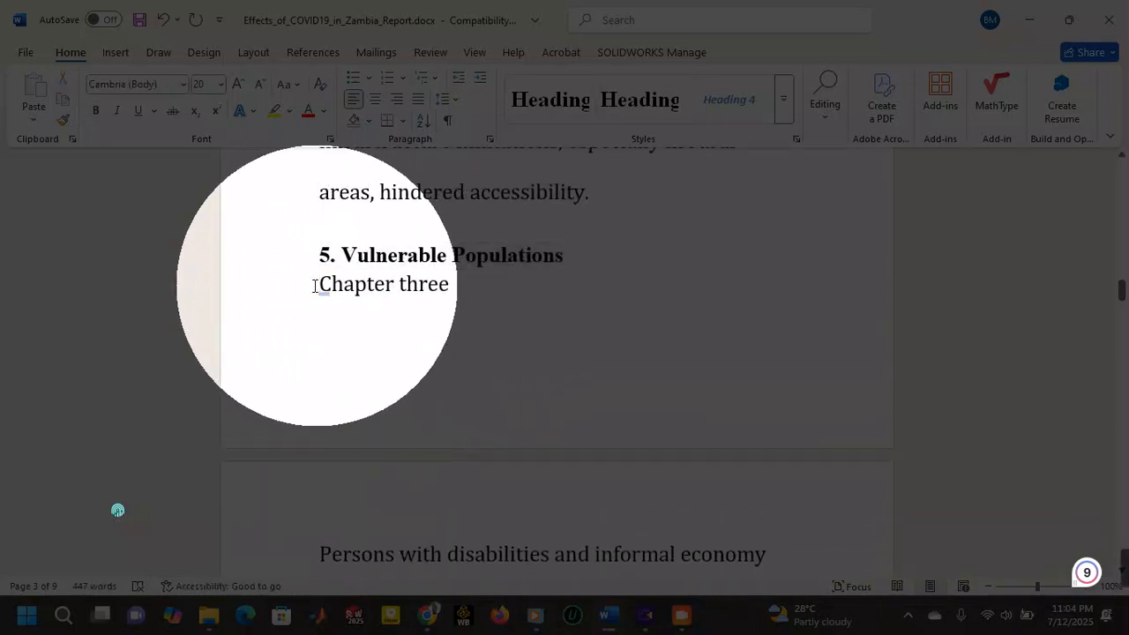
scroll(398, 327, "down", 2)
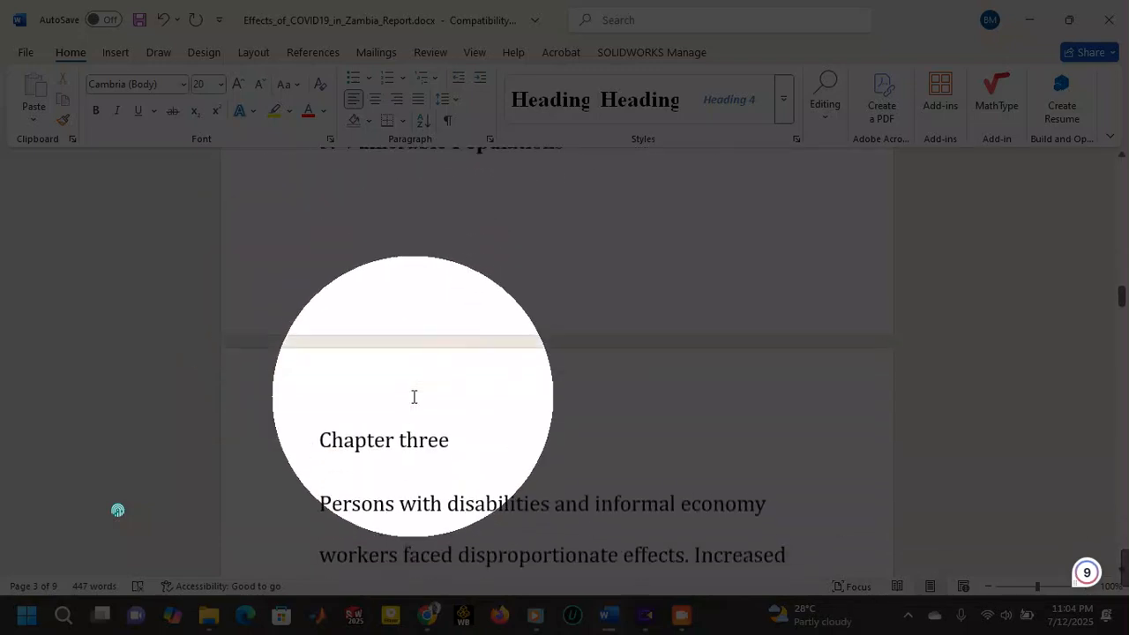
left_click_drag(463, 433, 303, 433)
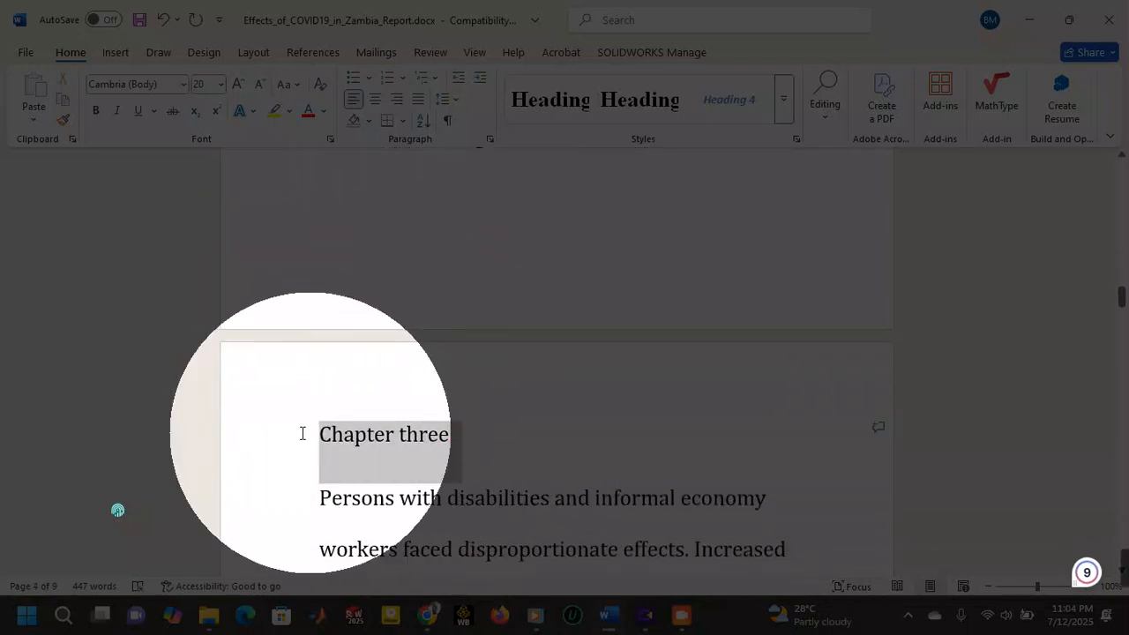
left_click(783, 111)
left_click(711, 109)
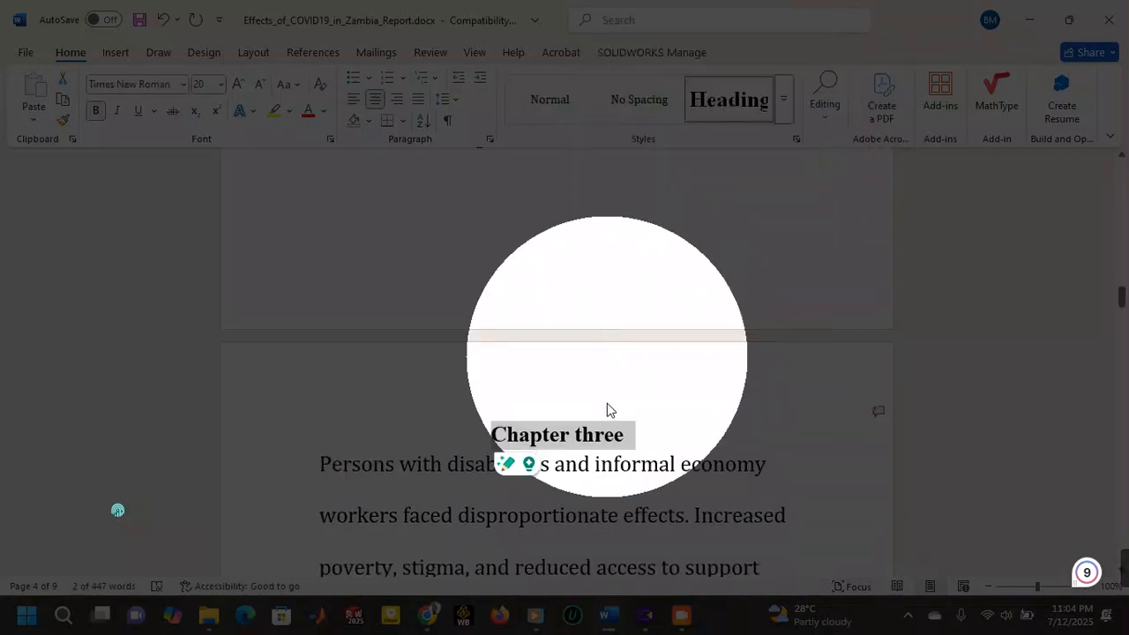
- Apply the Heading 2 style to the "6. Summary of Key Findings" line in chapter three
scroll(485, 441, "down", 5)
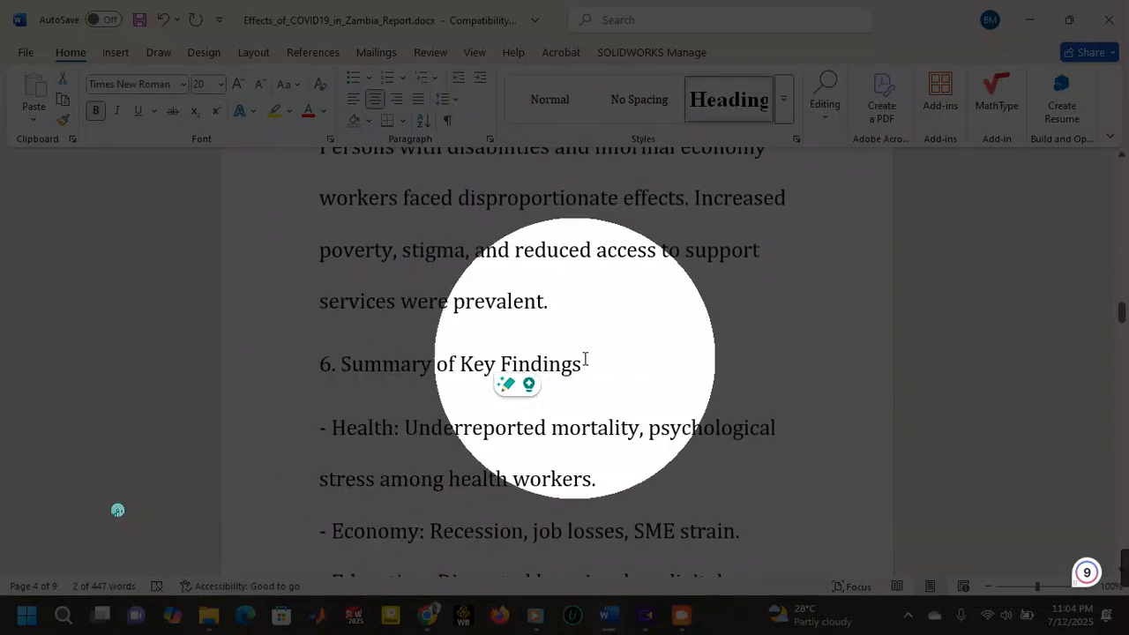
left_click_drag(591, 364, 287, 366)
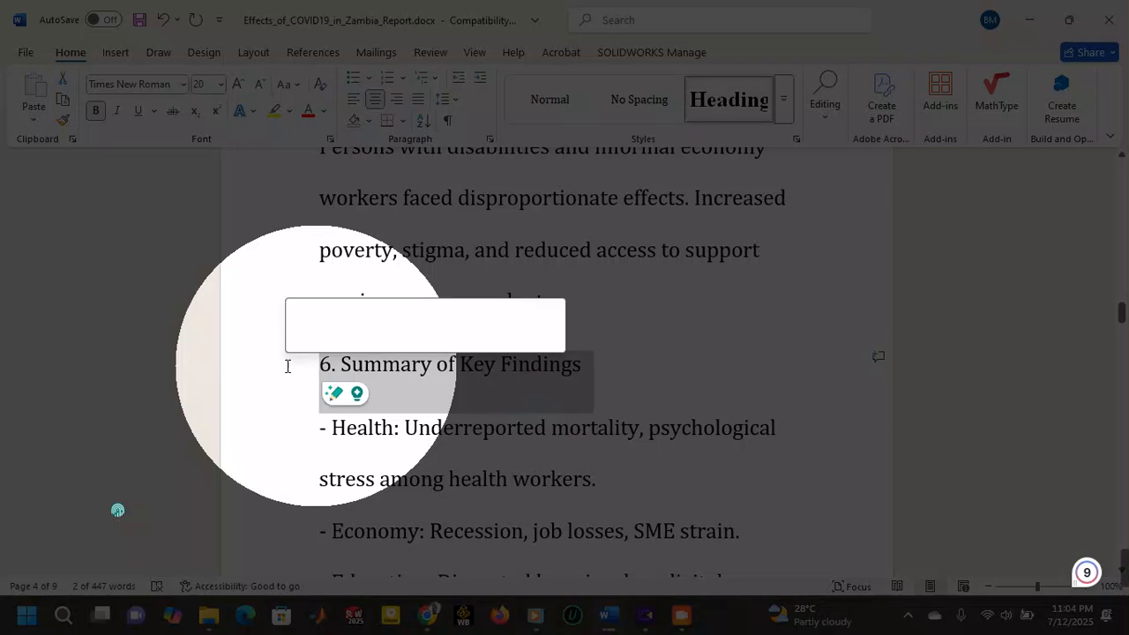
left_click(784, 99)
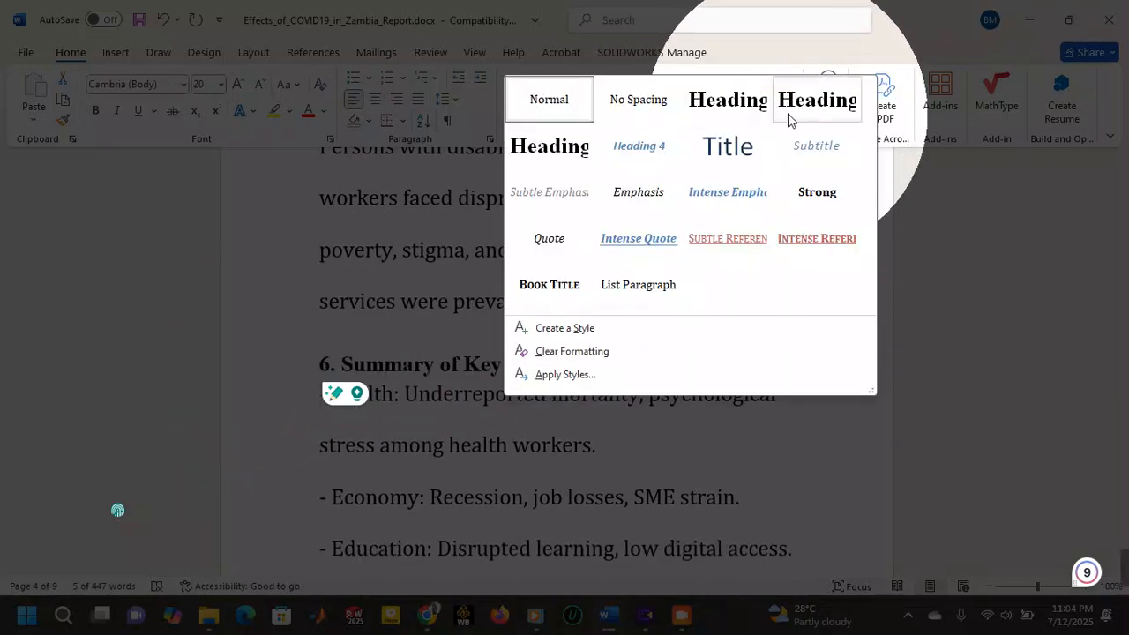
left_click(789, 113)
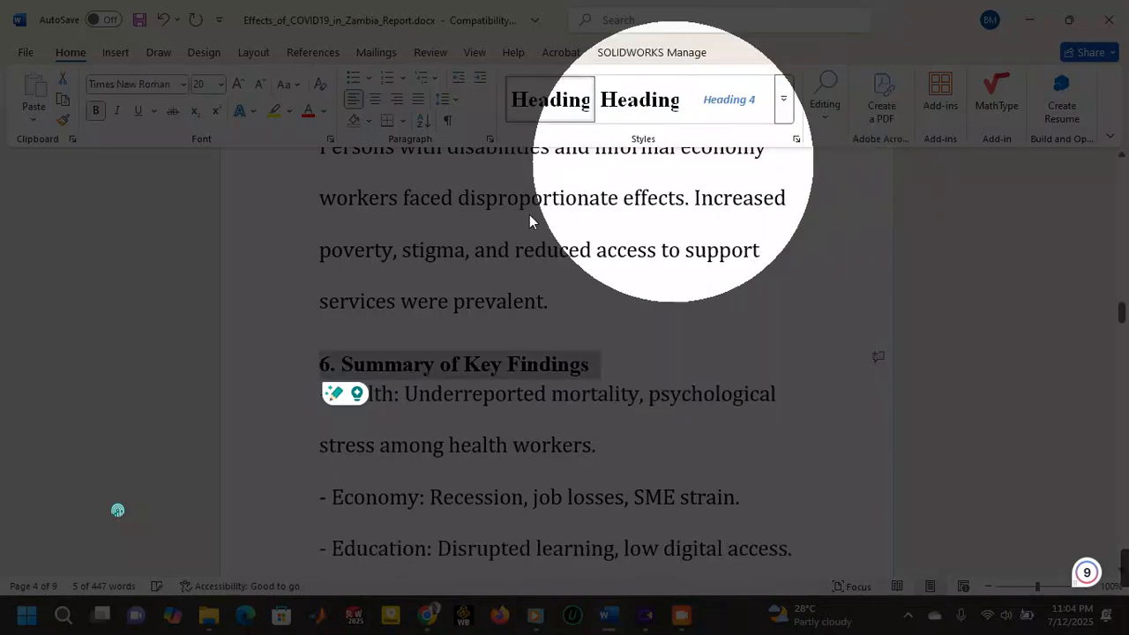
- Insert a page break before "Chapter four" and apply the Heading 1 style to that chapter title
scroll(451, 425, "down", 3)
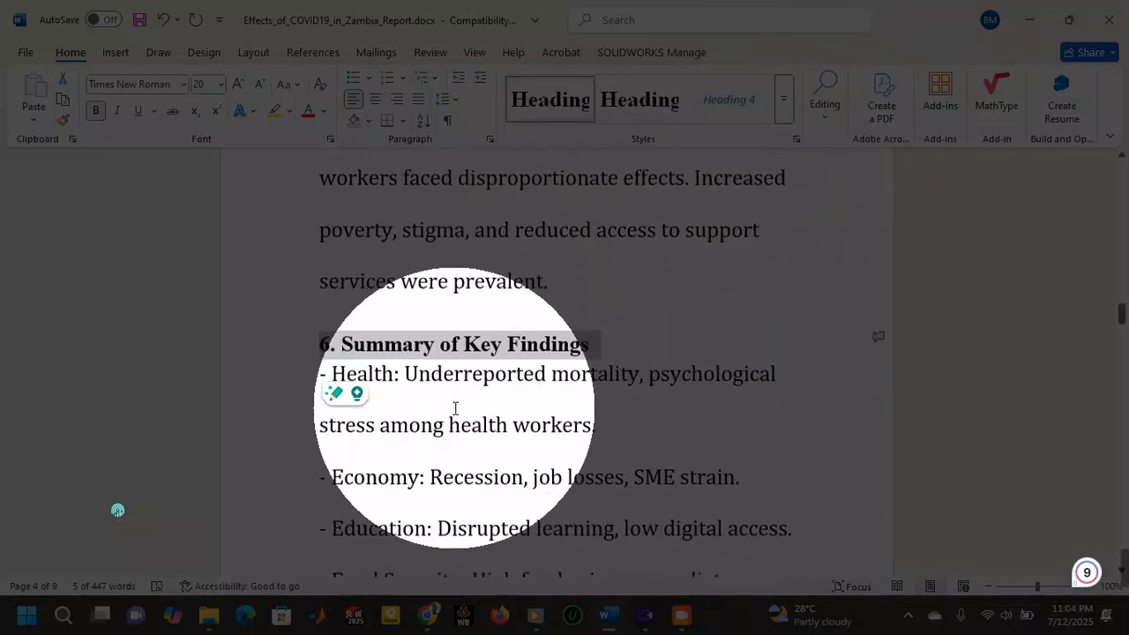
scroll(453, 405, "down", 3)
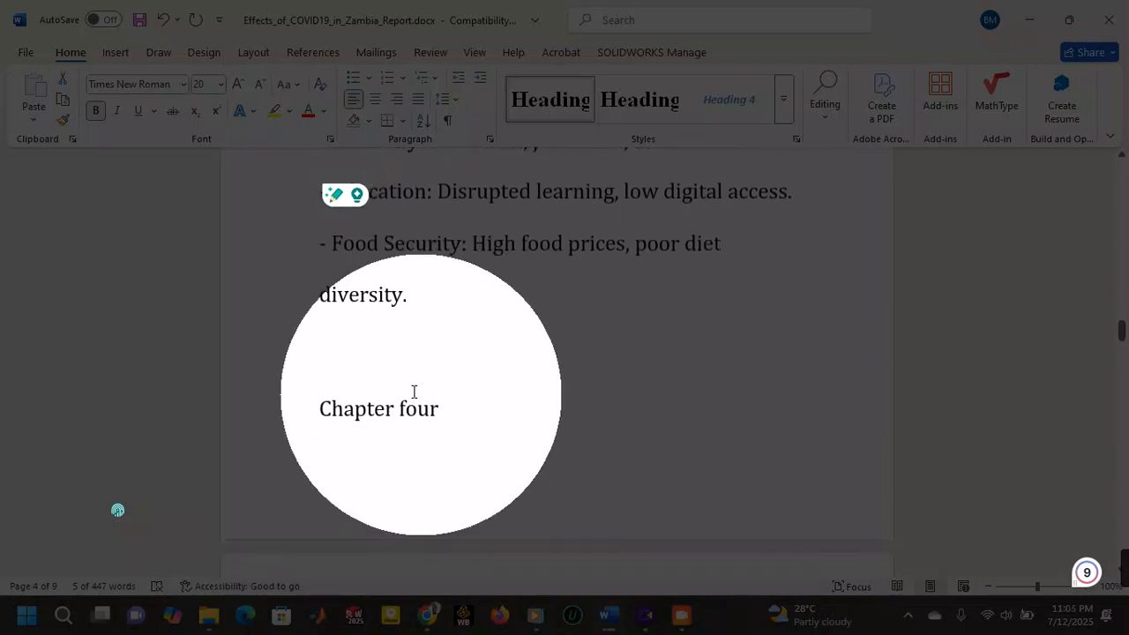
left_click(365, 361)
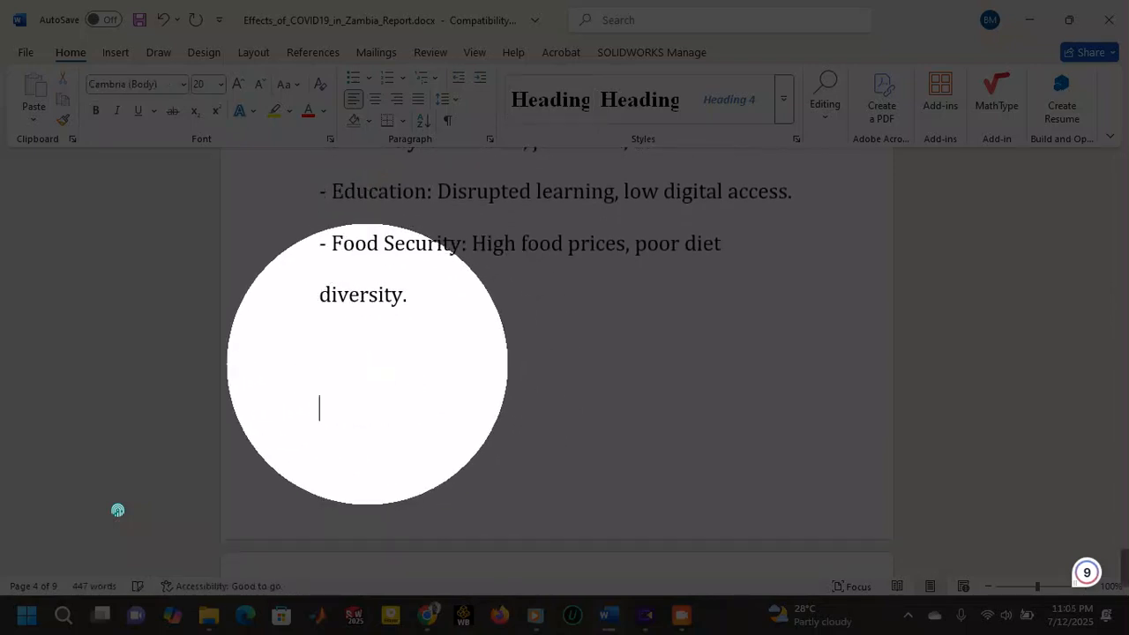
scroll(367, 362, "down", 4)
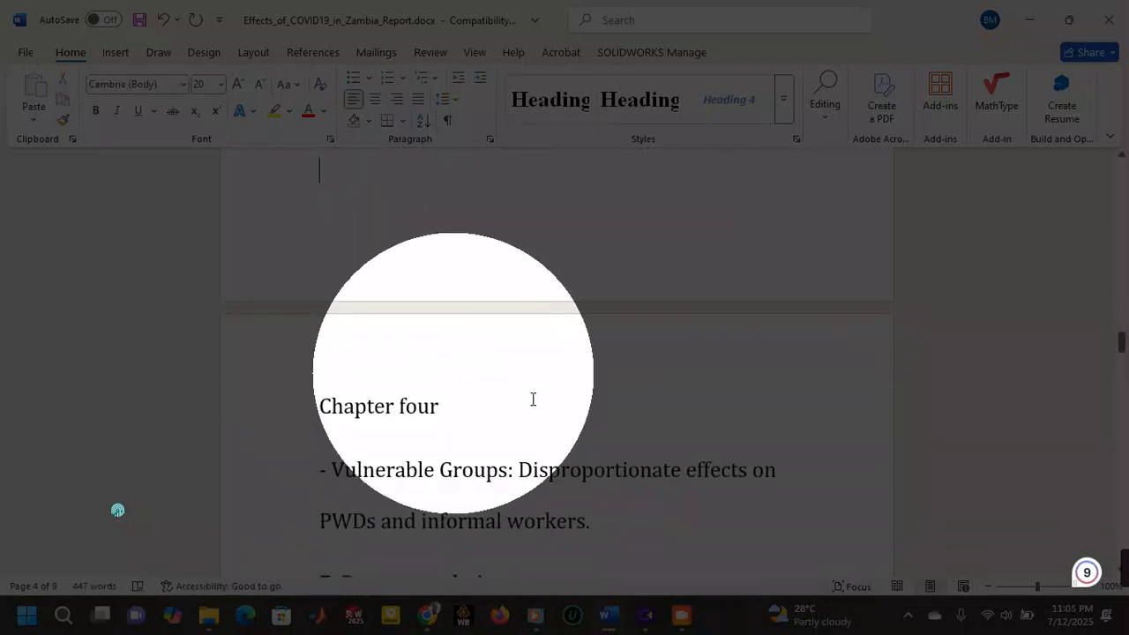
left_click_drag(498, 412, 324, 410)
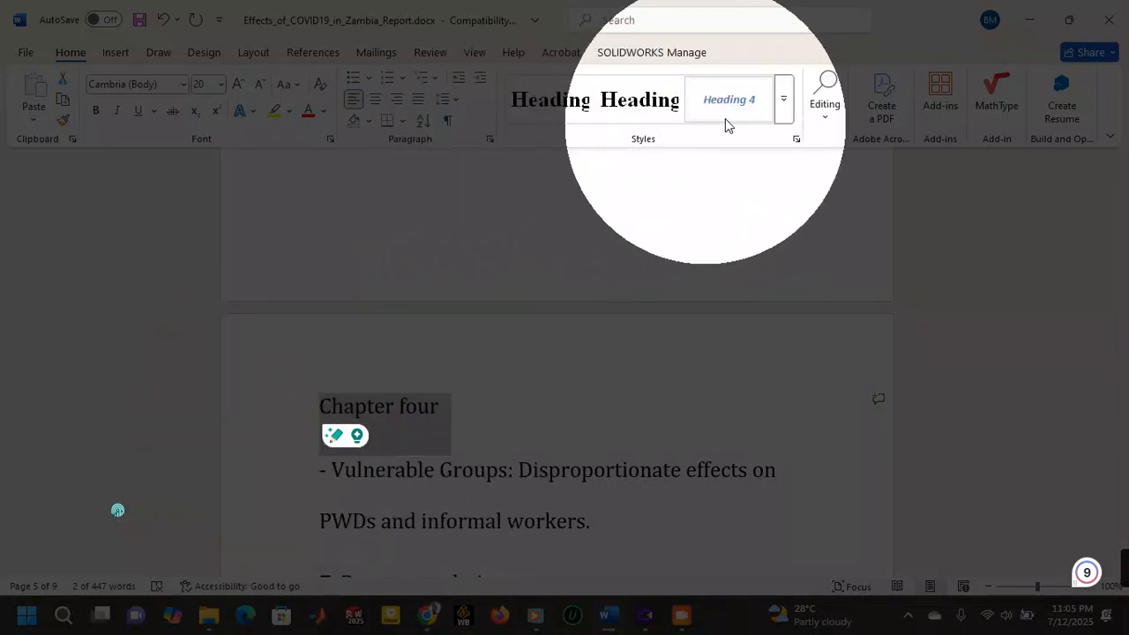
left_click(784, 104)
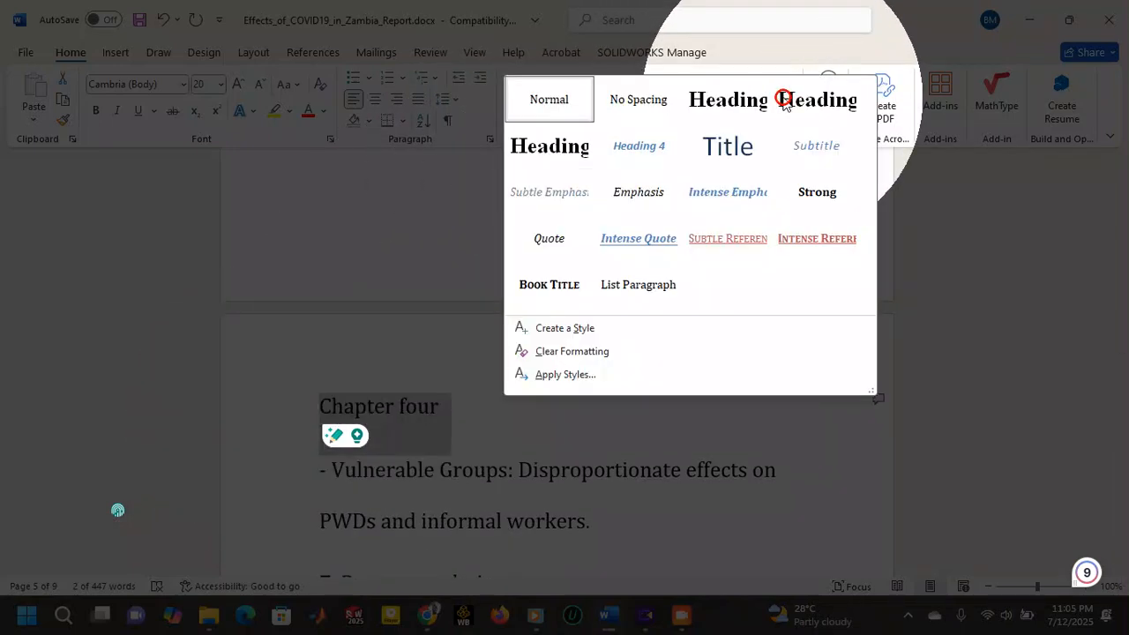
left_click(732, 102)
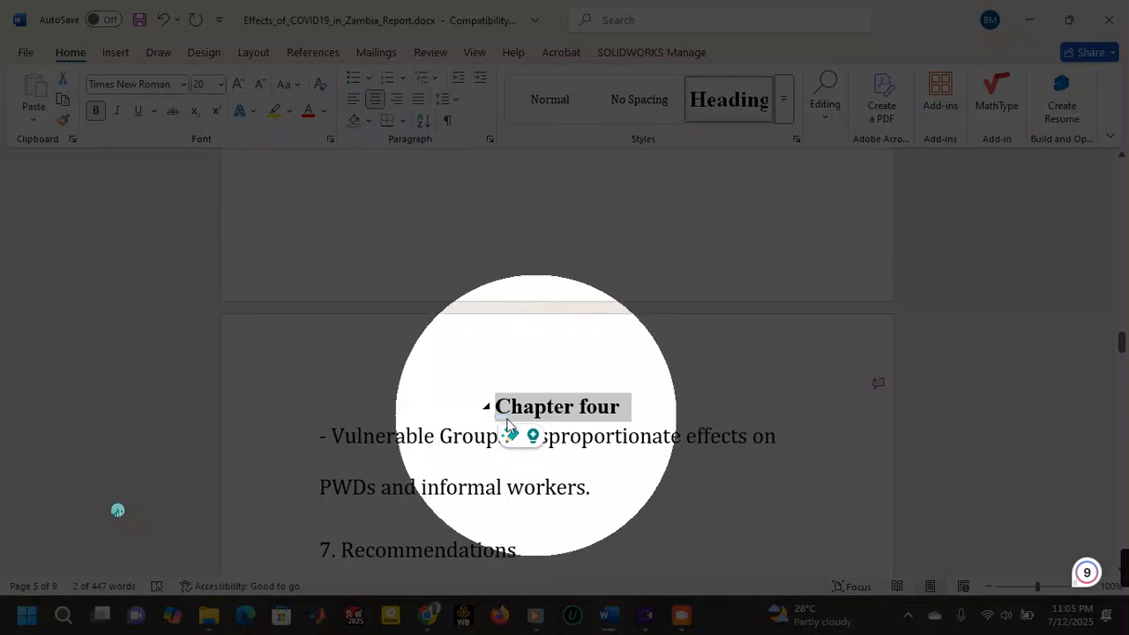
- Apply the Heading 2 style to the "7. Recommendations" line in chapter four
scroll(432, 434, "down", 1)
scroll(433, 434, "down", 2)
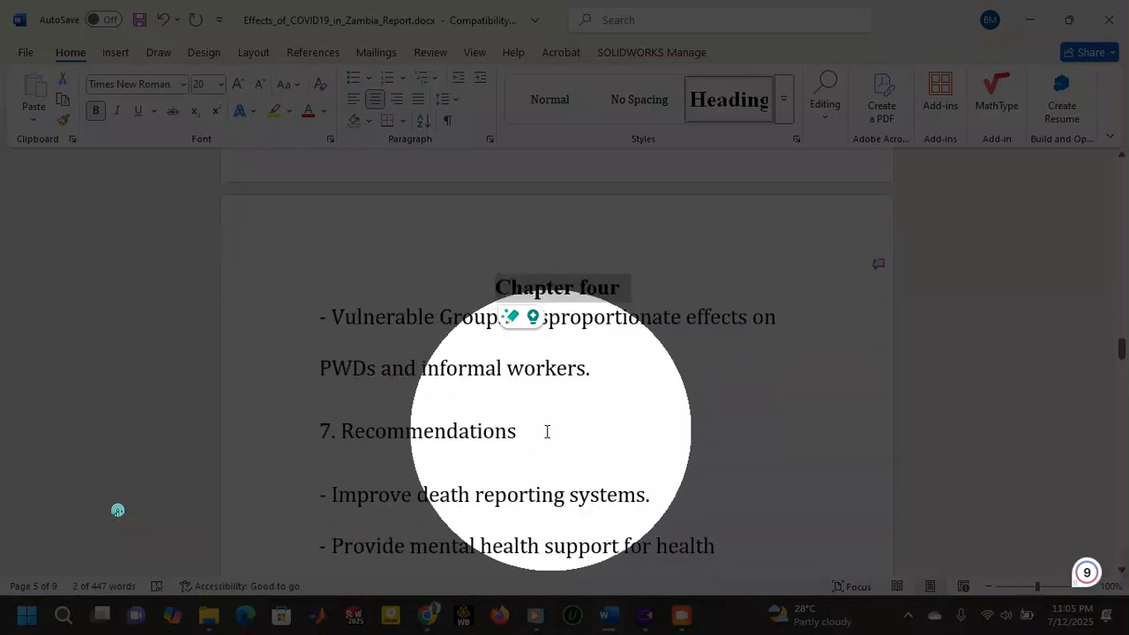
left_click(543, 431)
left_click_drag(379, 428, 295, 433)
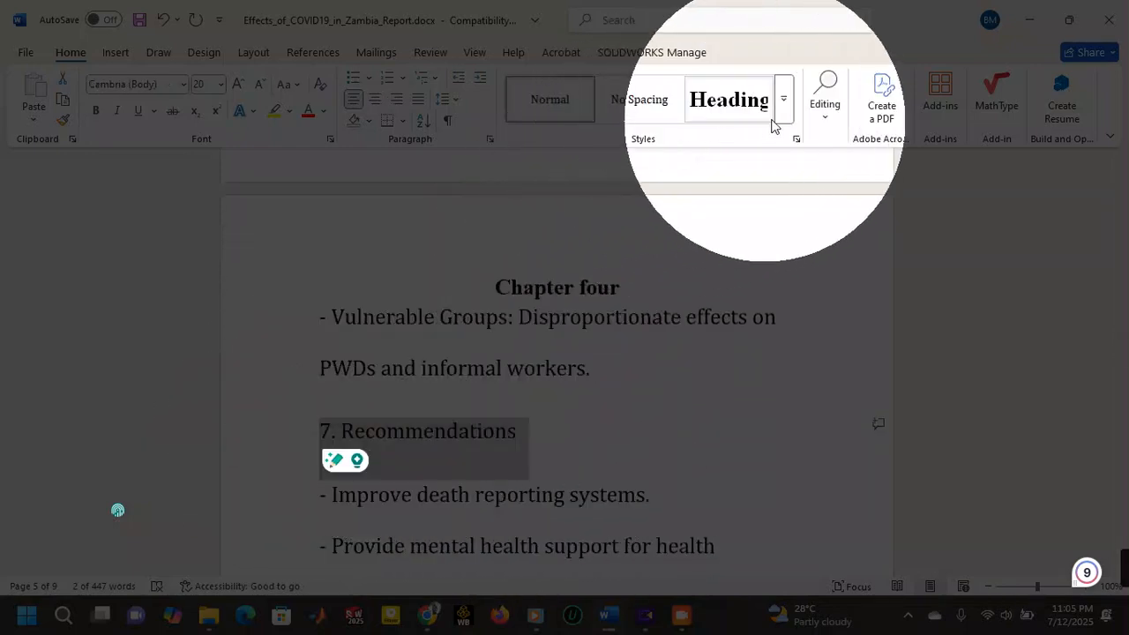
left_click(781, 110)
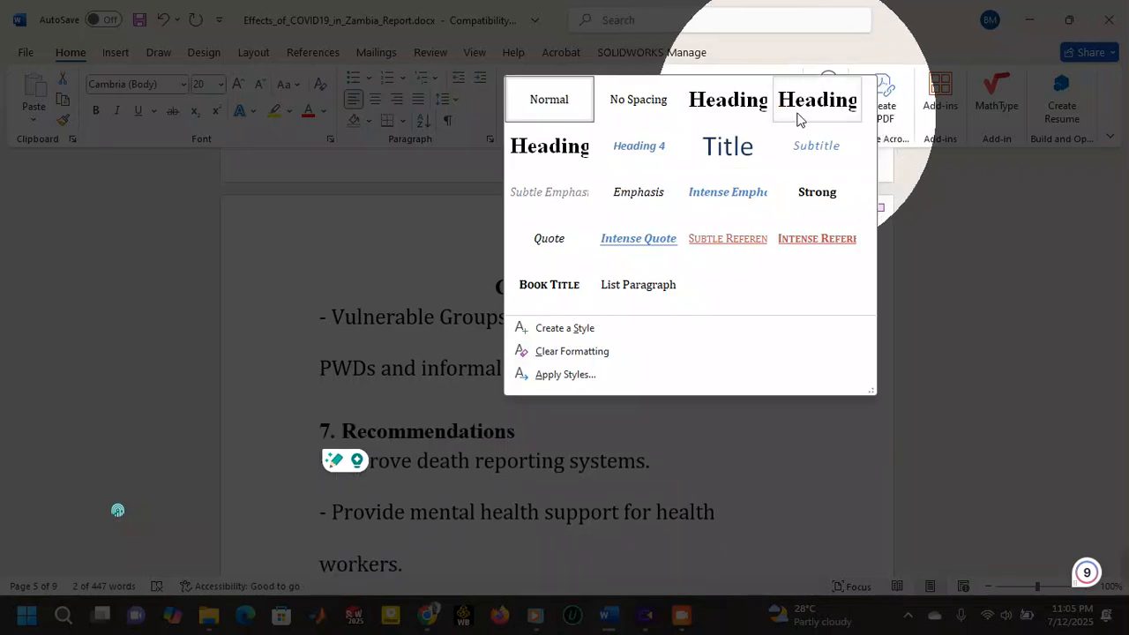
left_click(799, 118)
- Insert a page break before "Chapter five" and apply the Heading 1 style to that chapter title
scroll(456, 391, "down", 6)
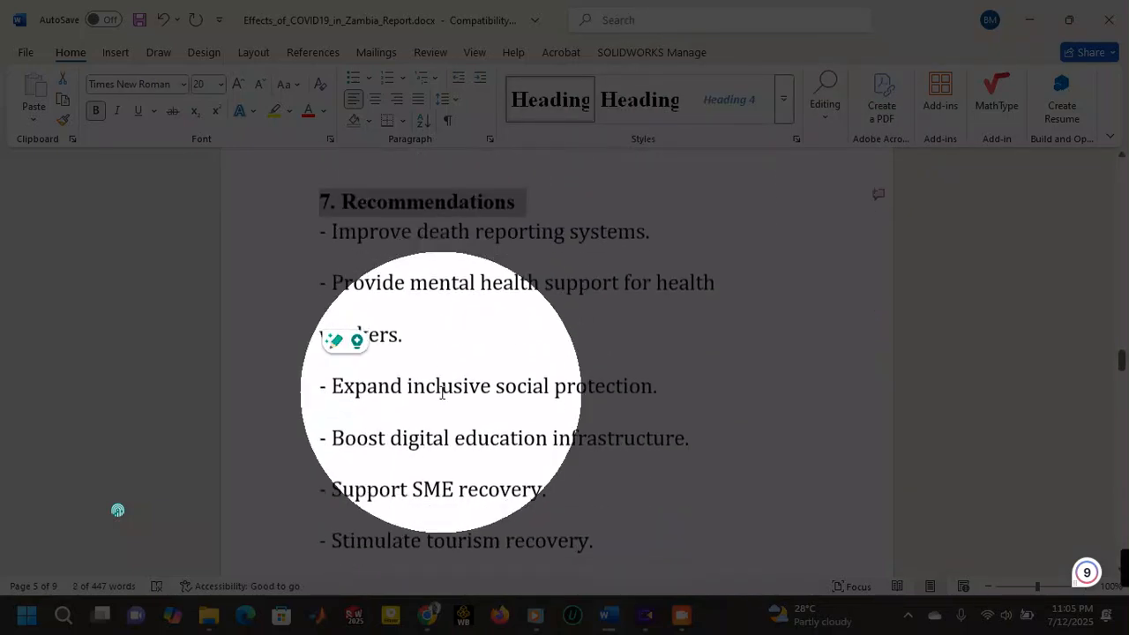
scroll(440, 394, "down", 4)
left_click(398, 397)
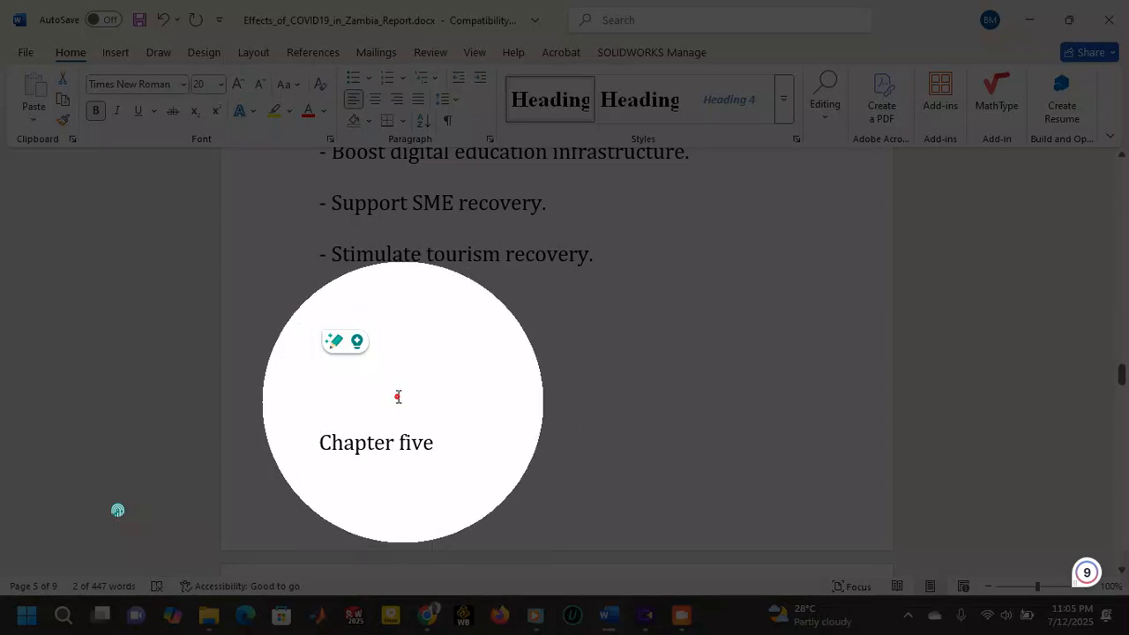
scroll(406, 432, "down", 4)
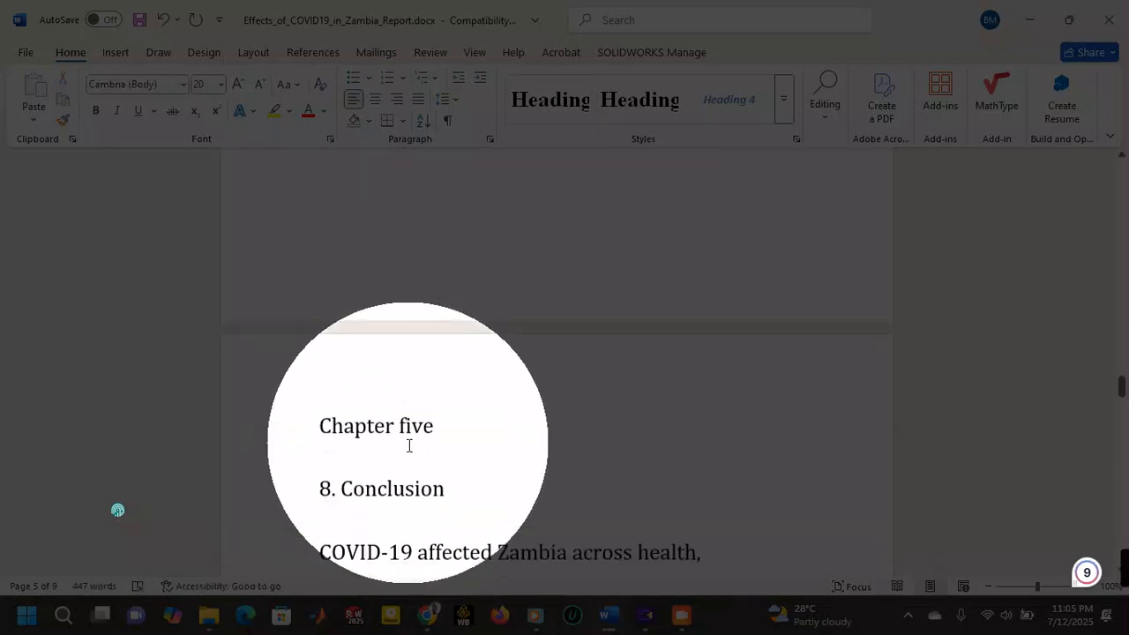
left_click_drag(454, 413, 297, 403)
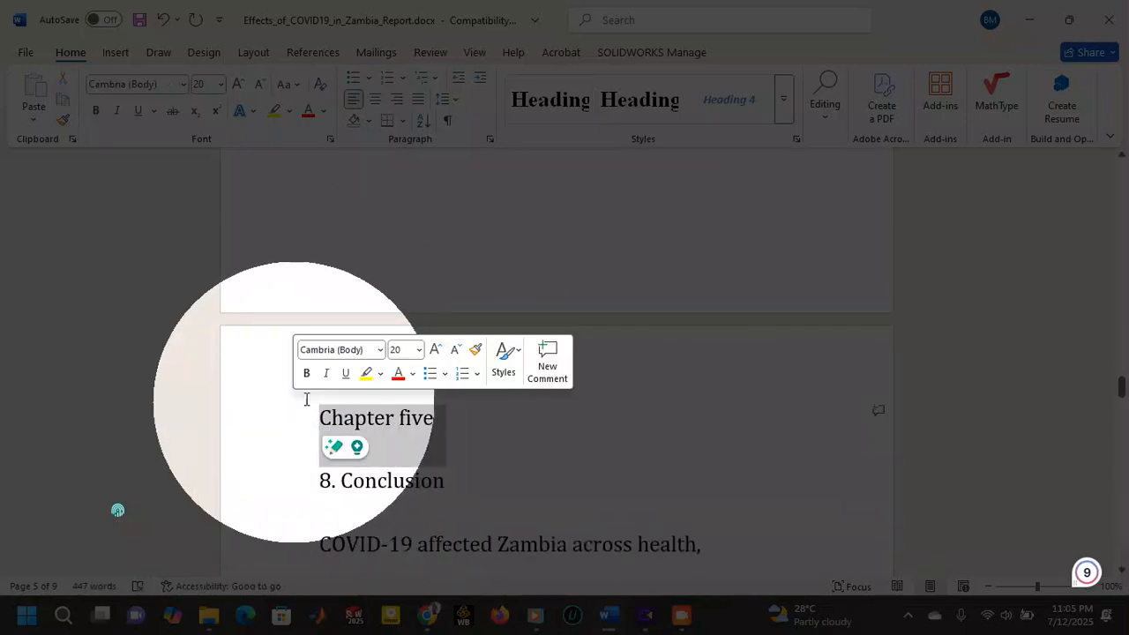
left_click(783, 99)
left_click(739, 106)
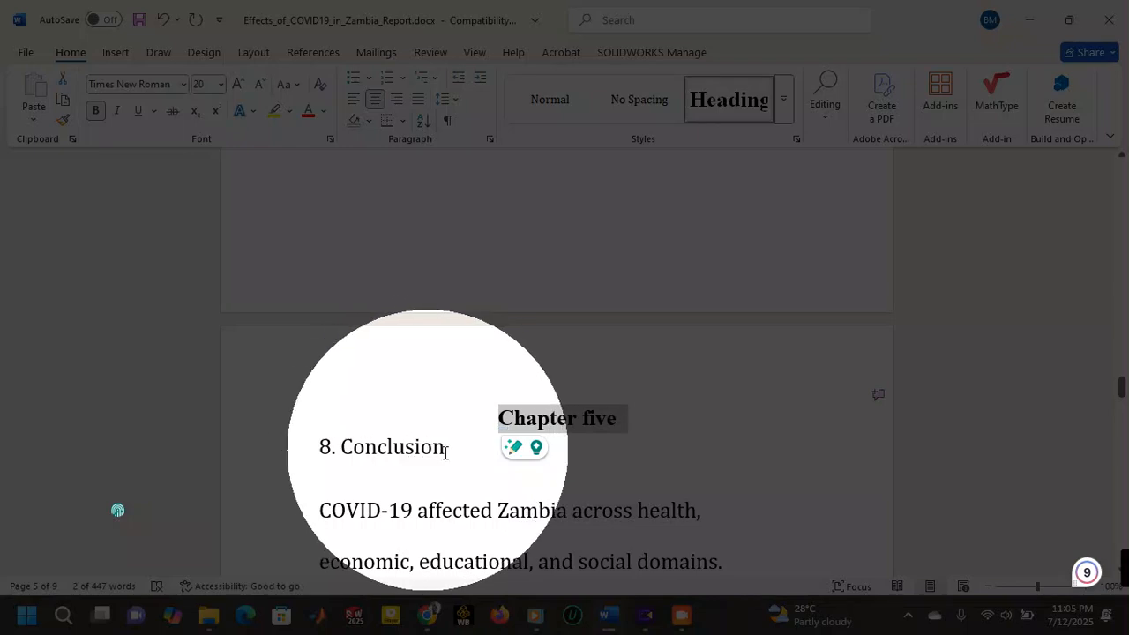
- Apply the Heading 2 style to the "8. Conclusion" line in chapter five
left_click_drag(447, 452, 277, 444)
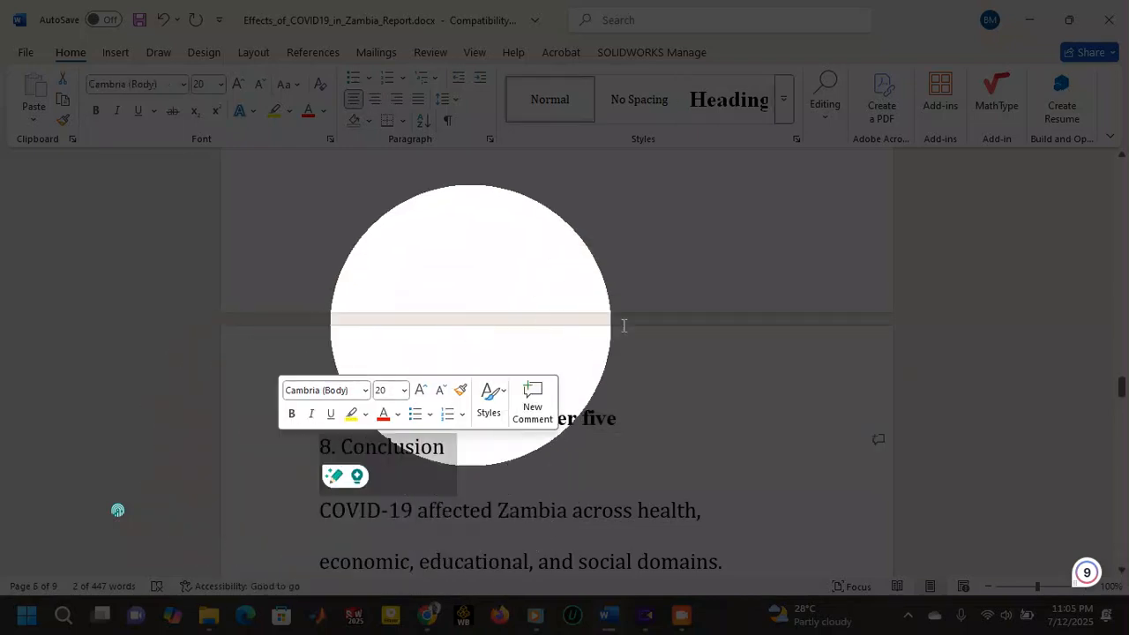
left_click(783, 103)
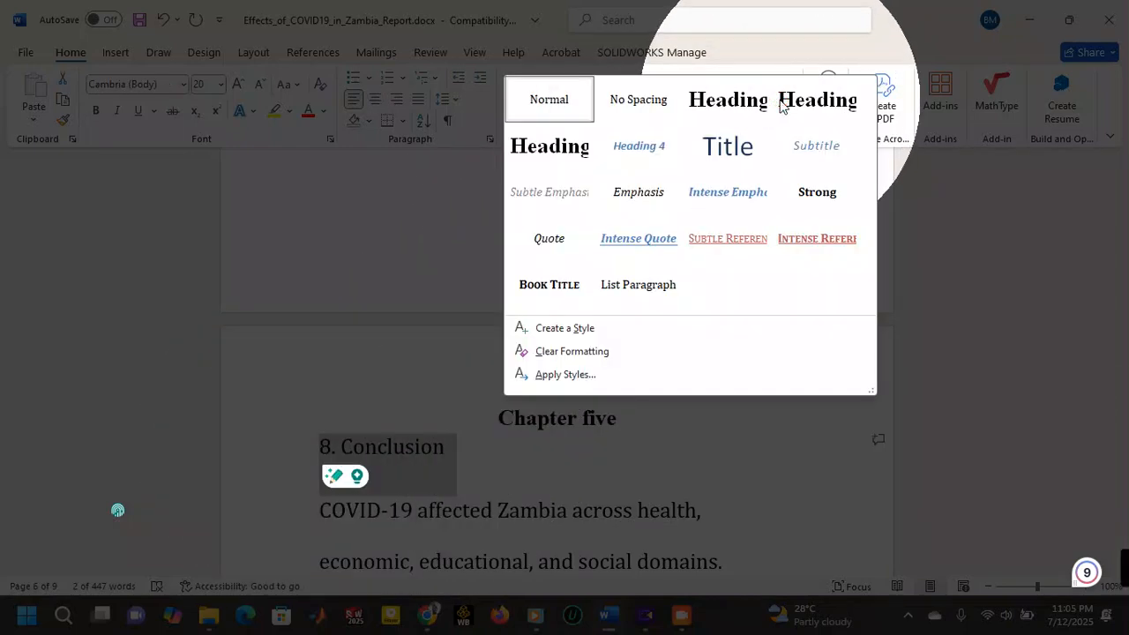
left_click(792, 104)
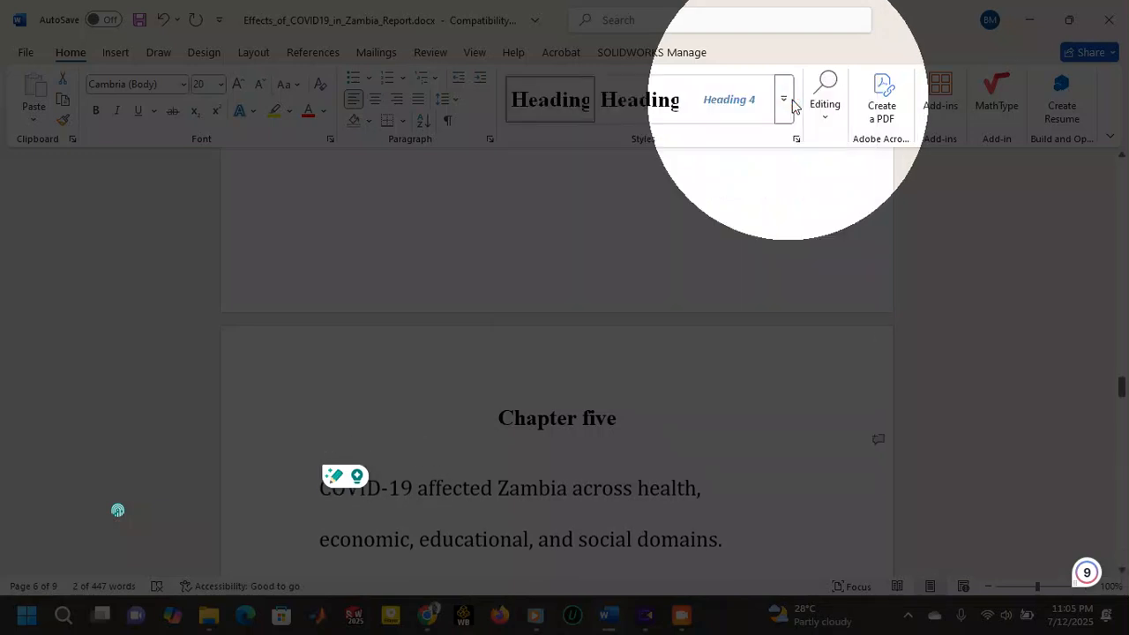
- Insert a page break before "Chapter six" and apply the Heading 1 style to that chapter title
scroll(348, 448, "down", 1)
scroll(349, 448, "down", 6)
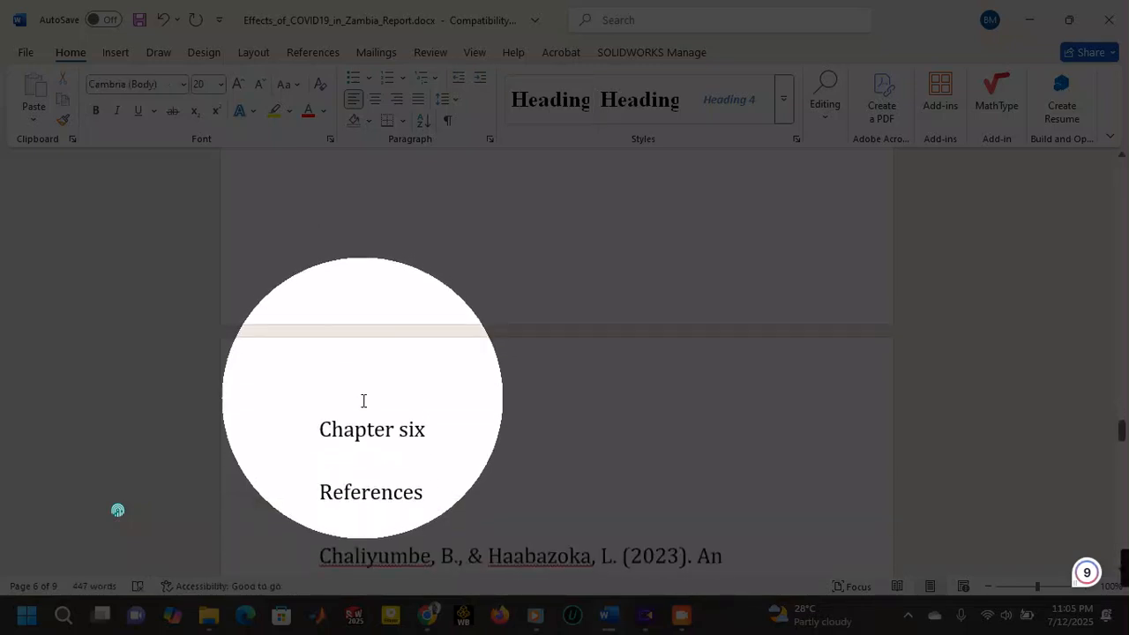
left_click_drag(428, 429, 325, 429)
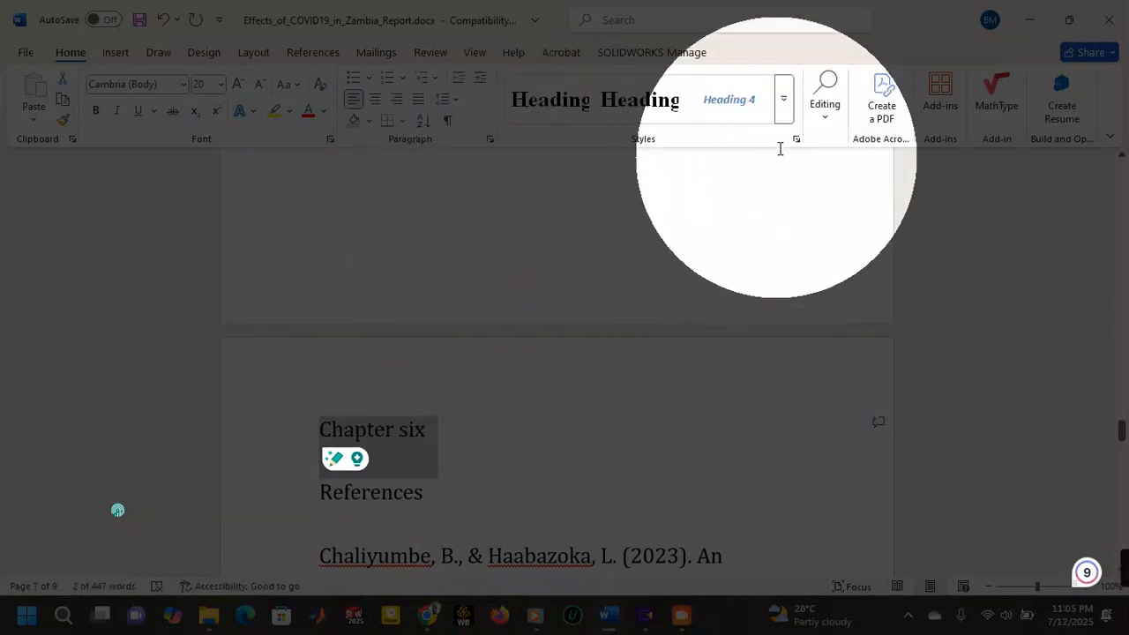
left_click(784, 107)
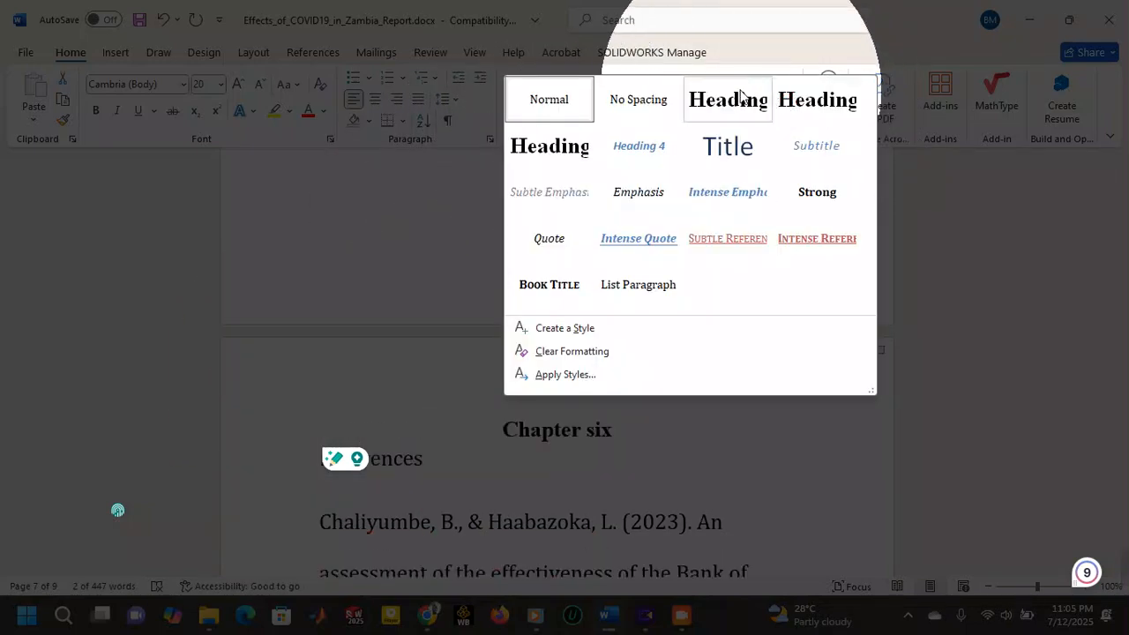
left_click(770, 101)
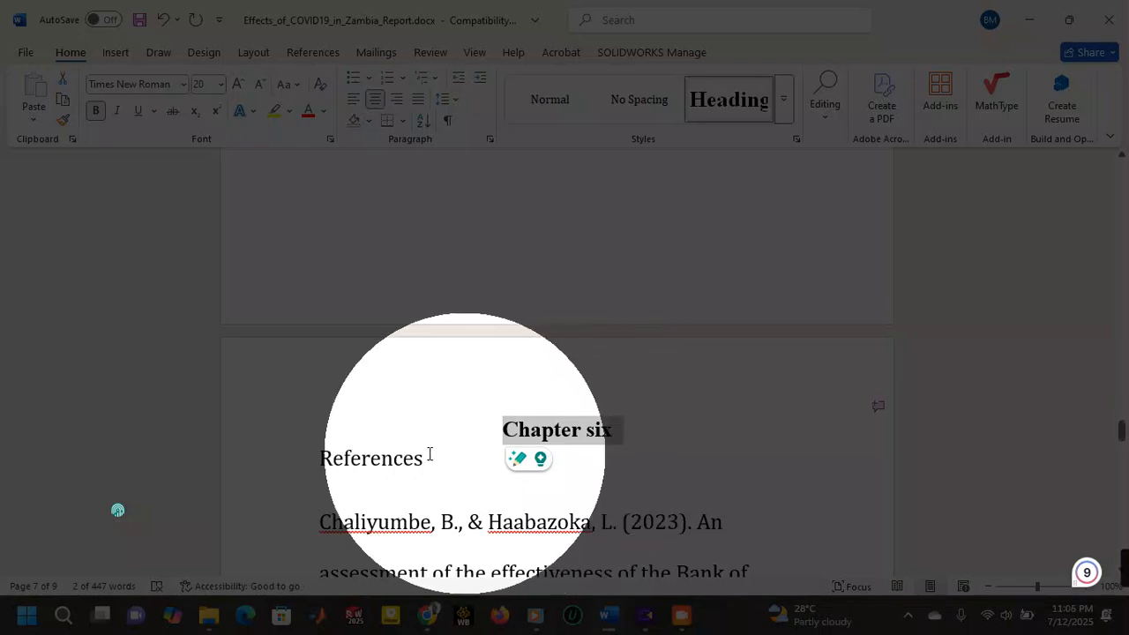
- Apply the Heading 2 style to the "References" line in chapter six
left_click_drag(411, 468, 307, 469)
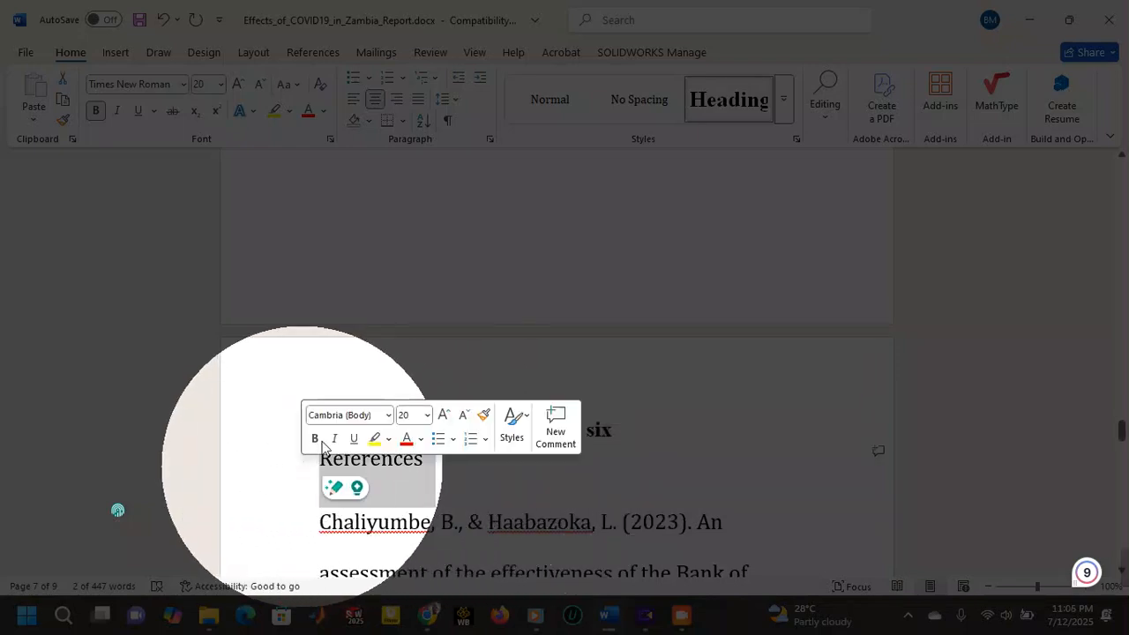
left_click(785, 97)
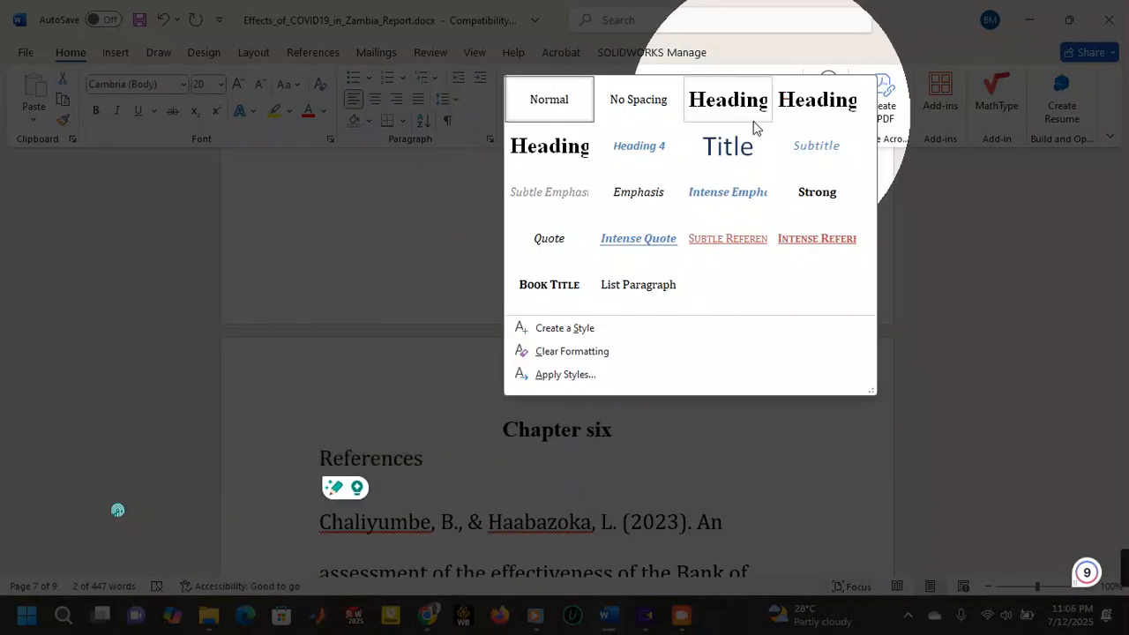
left_click(802, 112)
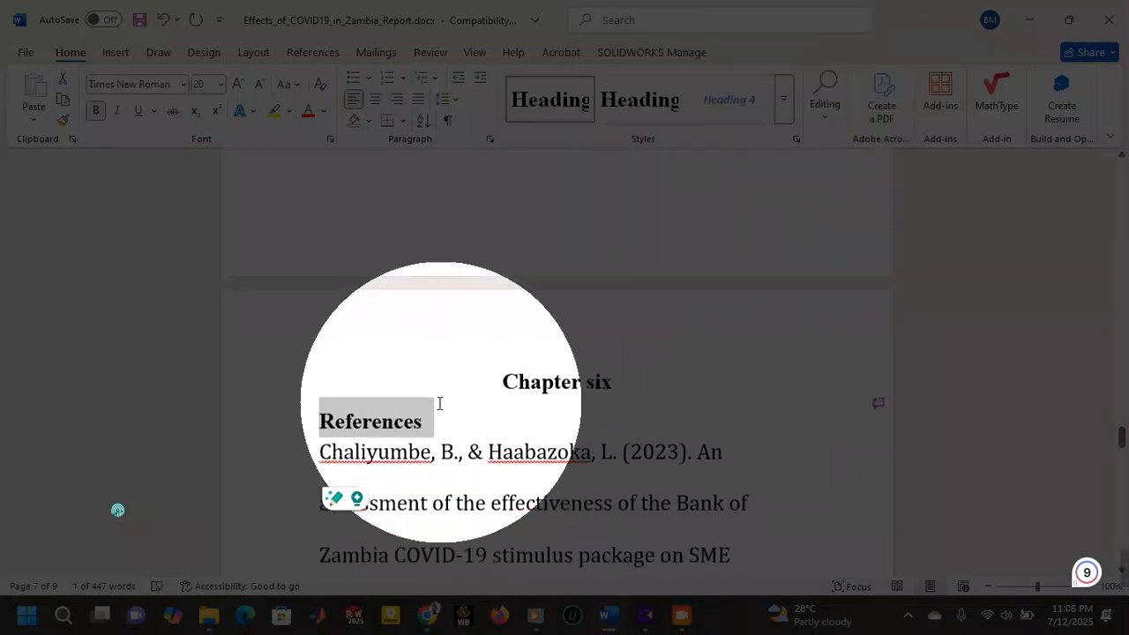
- Review the report from the references back to the "Table of contents" page and chapter one, checking the styled headings and page breaks
scroll(439, 403, "down", 2)
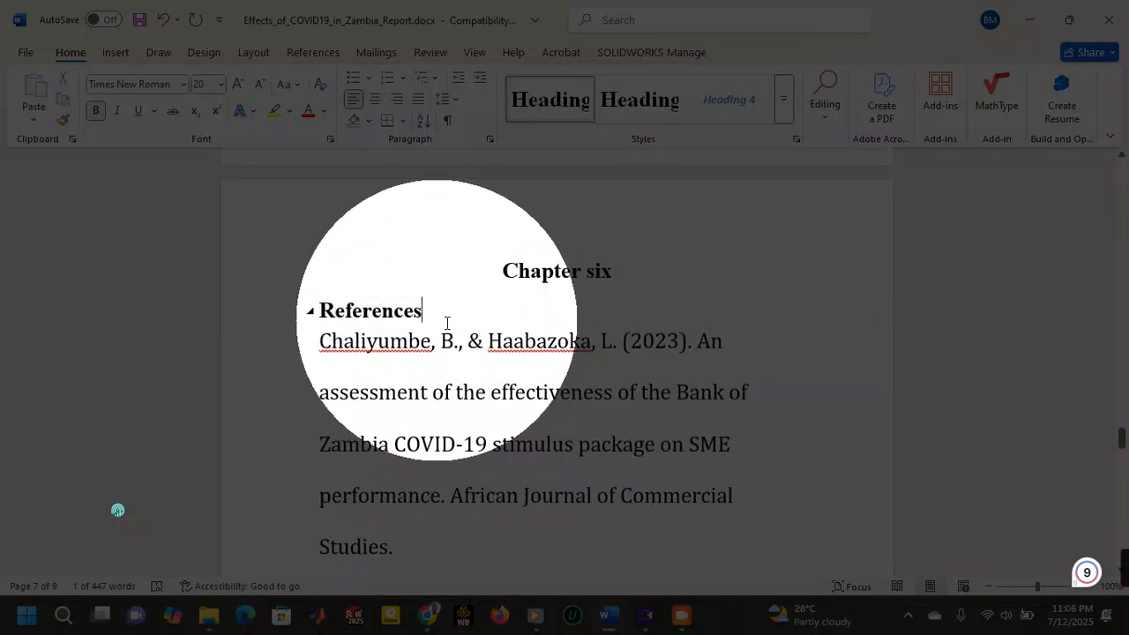
scroll(446, 323, "down", 14)
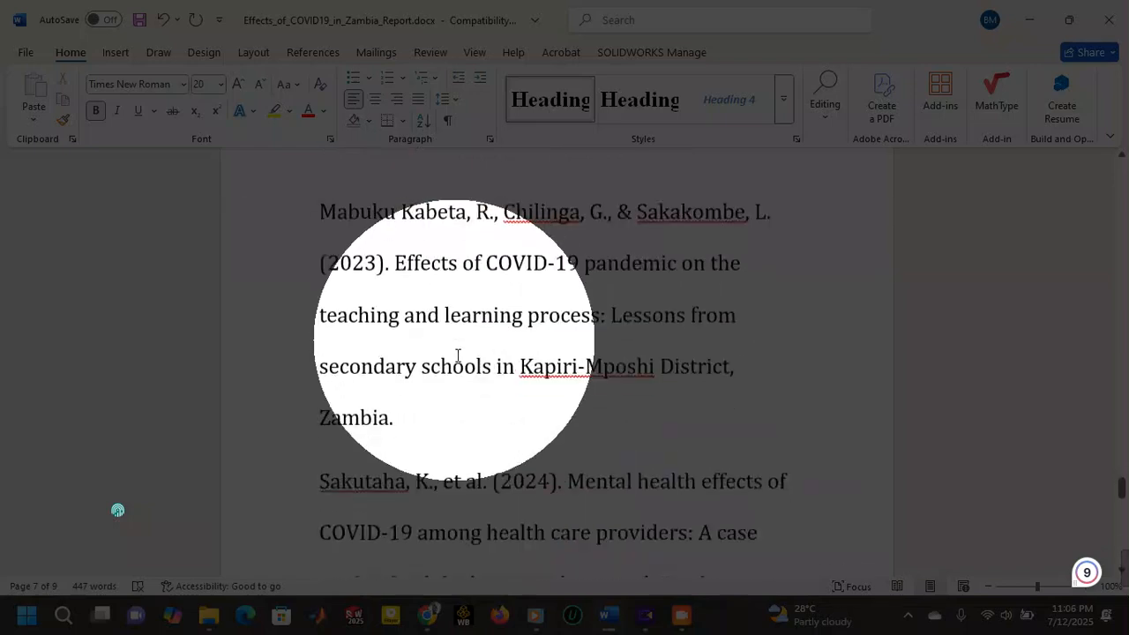
scroll(458, 355, "down", 18)
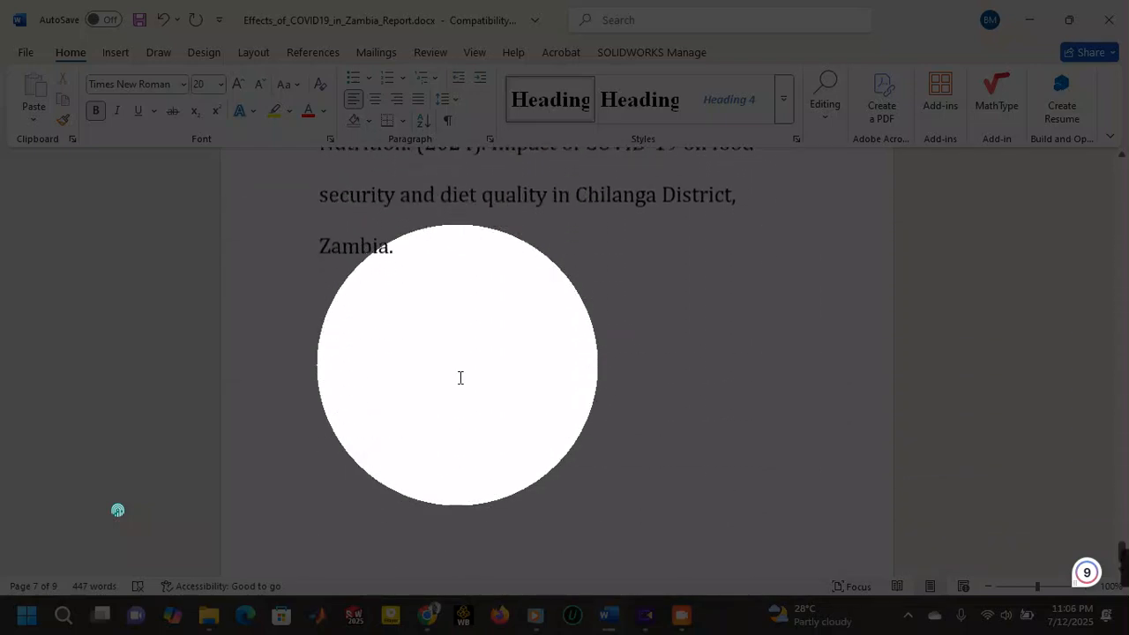
scroll(460, 378, "up", 12)
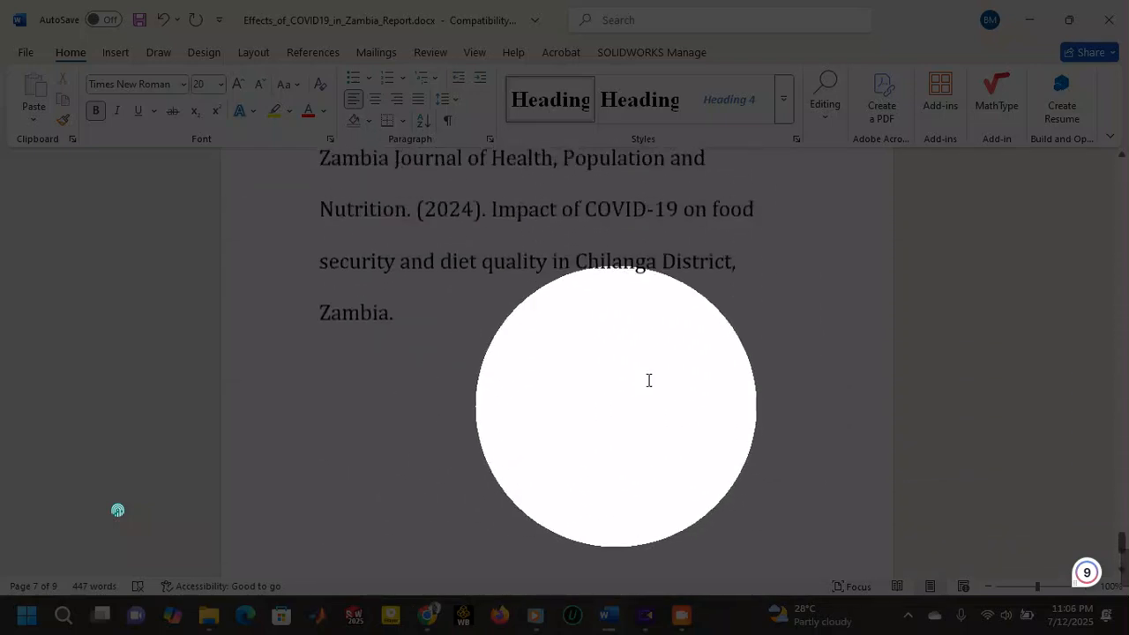
scroll(621, 315, "up", 12)
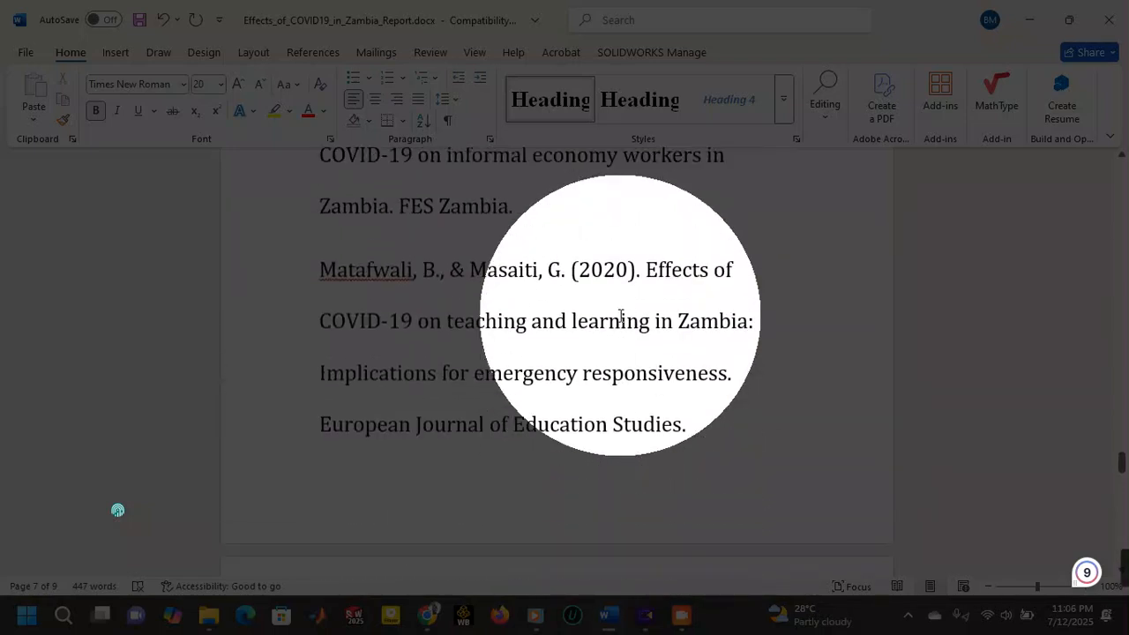
scroll(621, 316, "up", 12)
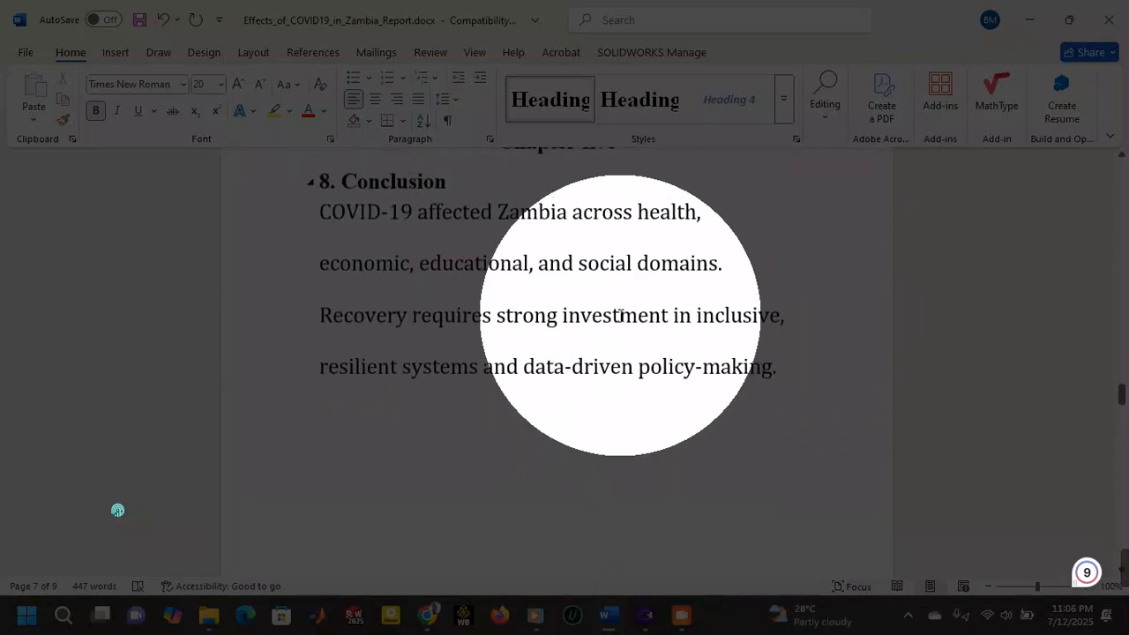
scroll(621, 315, "up", 10)
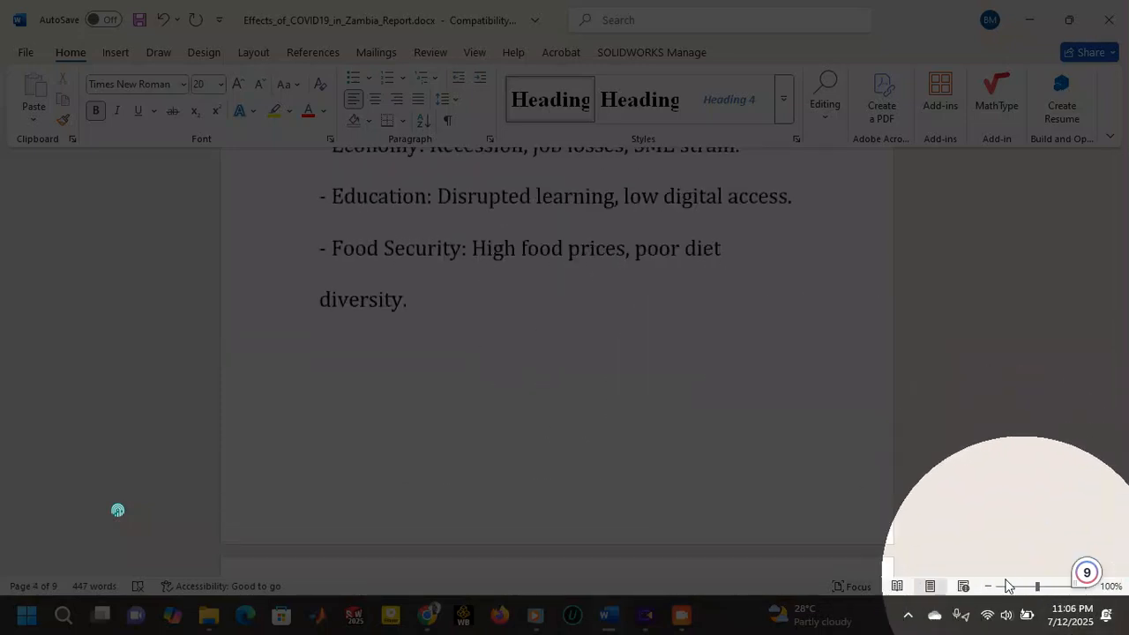
left_click(999, 576)
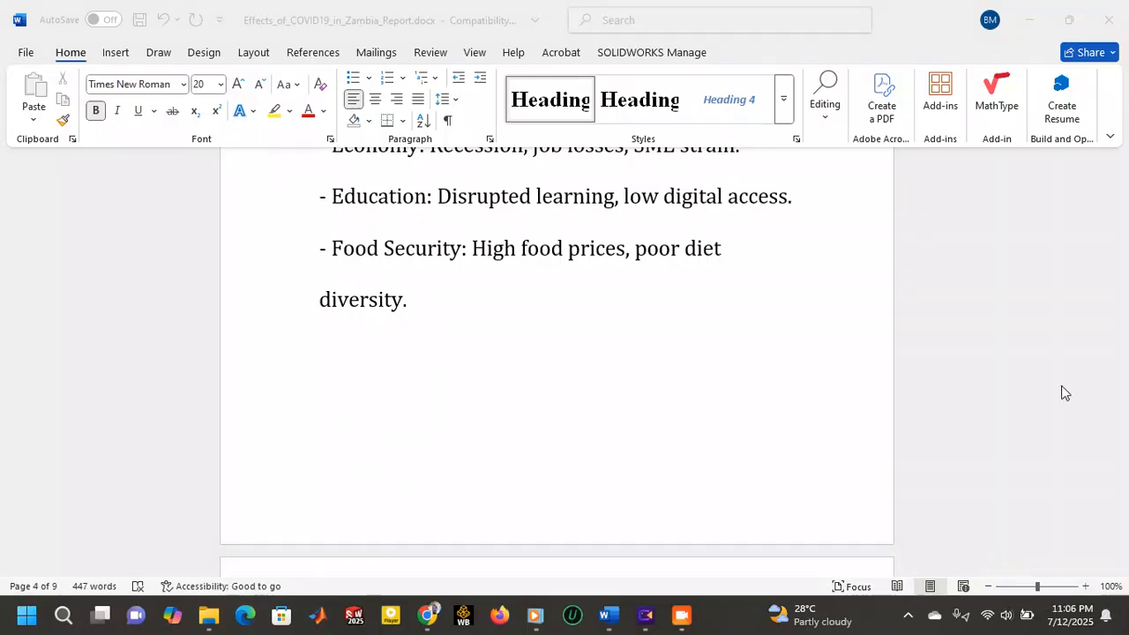
scroll(711, 317, "up", 15)
scroll(706, 320, "up", 20)
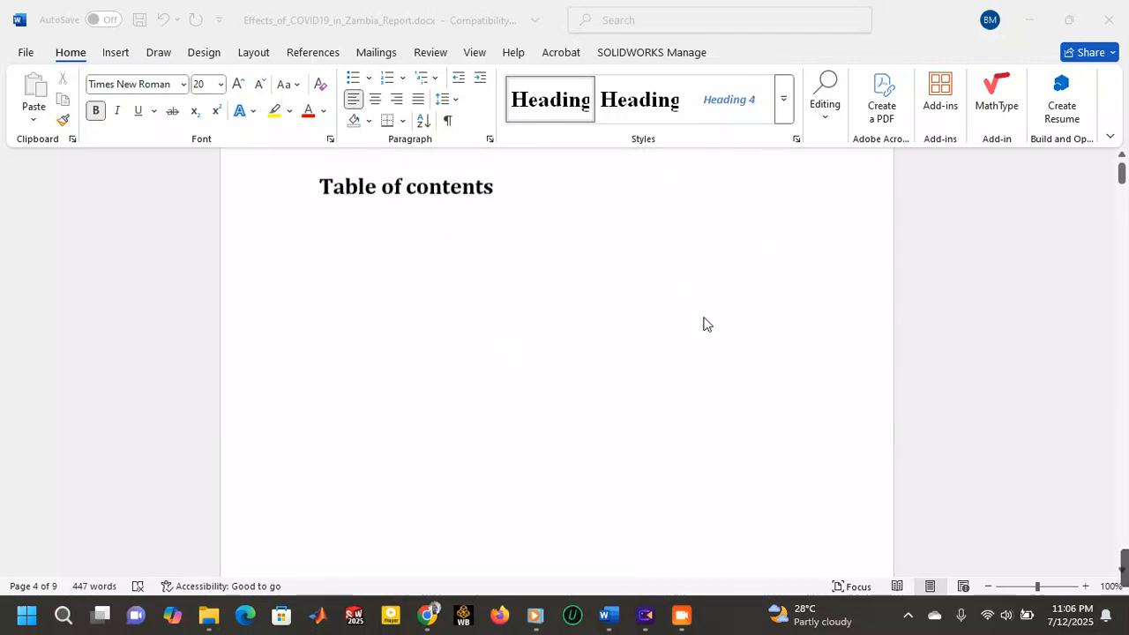
scroll(617, 348, "down", 3)
scroll(583, 371, "down", 5)
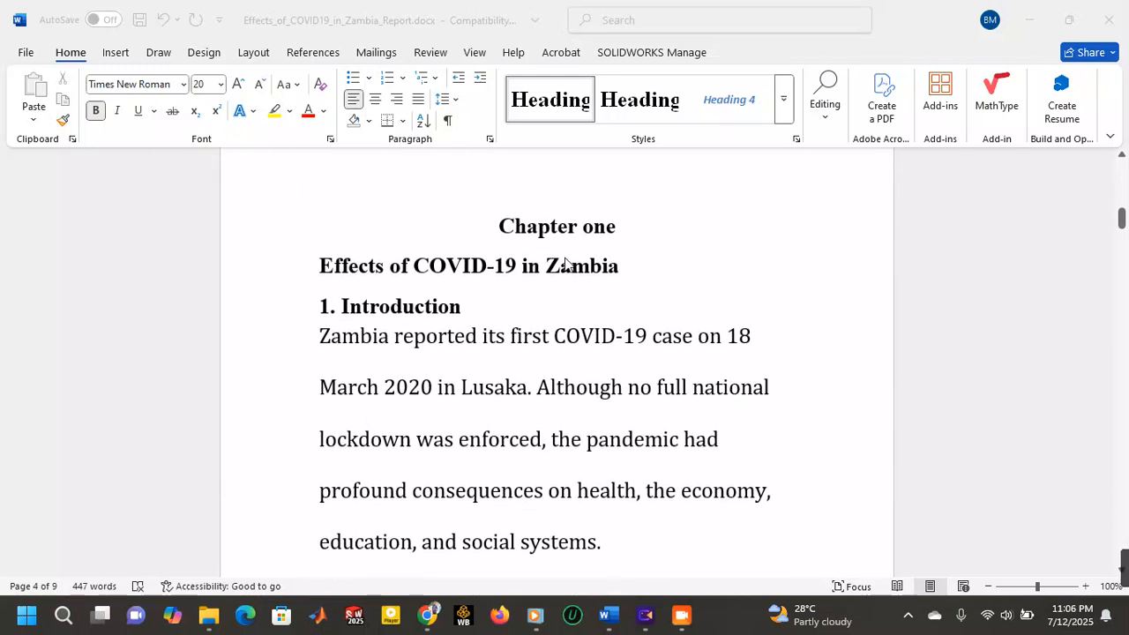
left_click(116, 55)
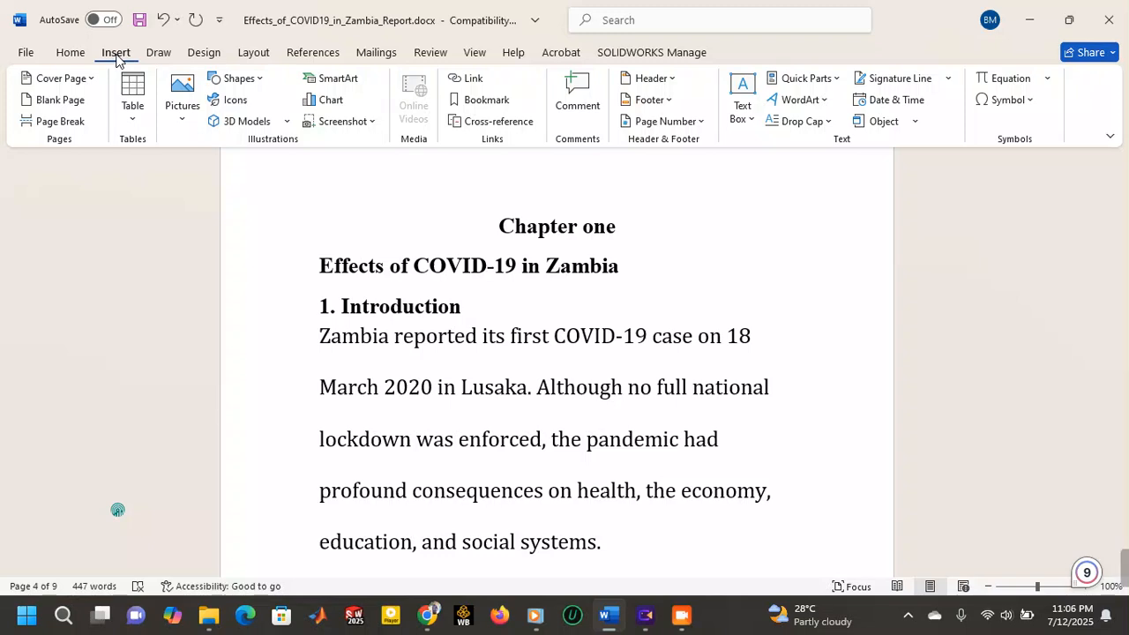
left_click(312, 53)
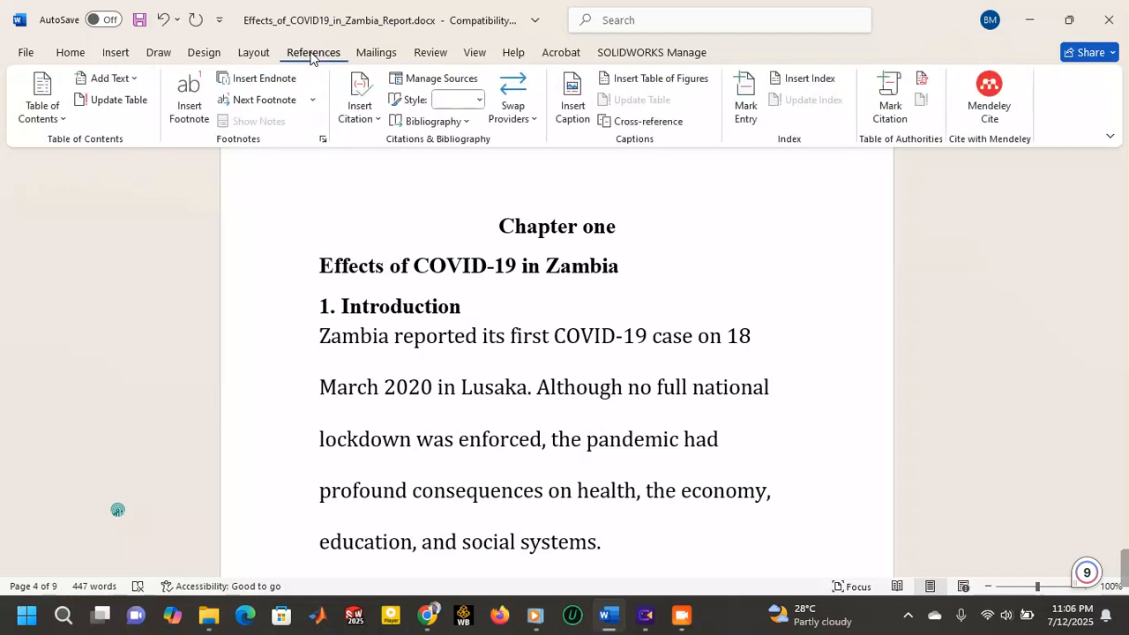
left_click(253, 53)
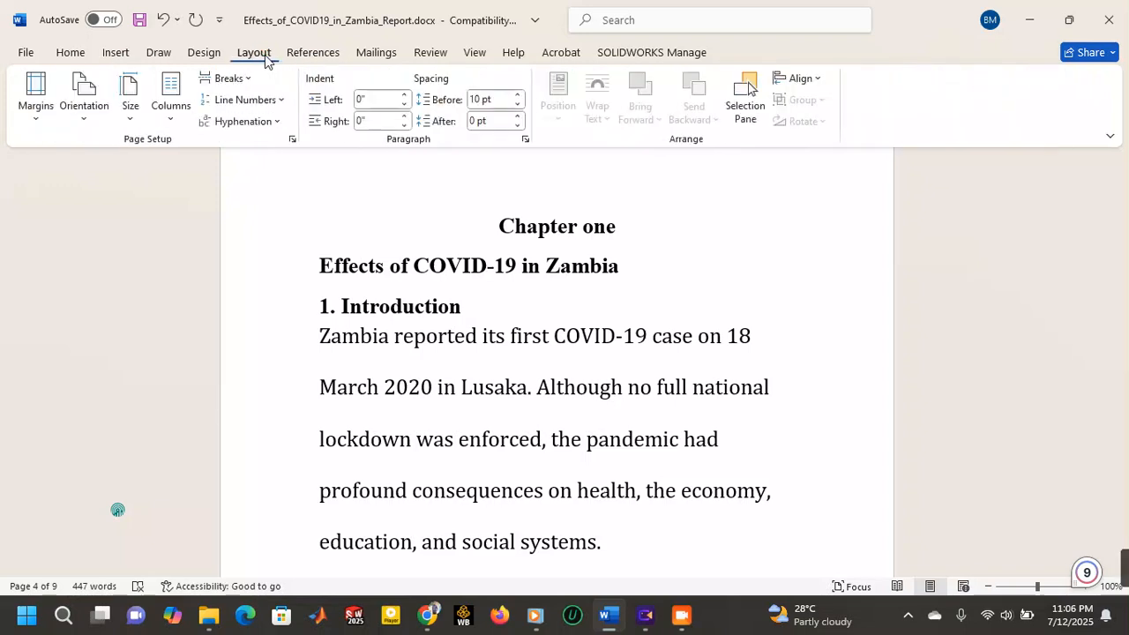
left_click(360, 53)
left_click(317, 53)
left_click(215, 57)
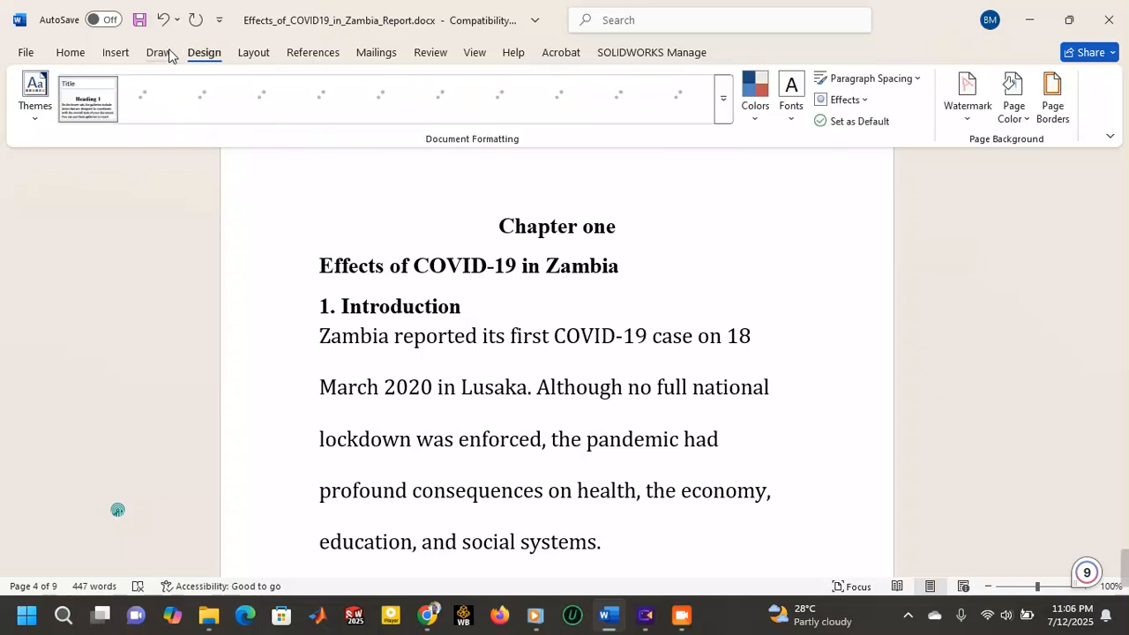
left_click(170, 54)
left_click(204, 53)
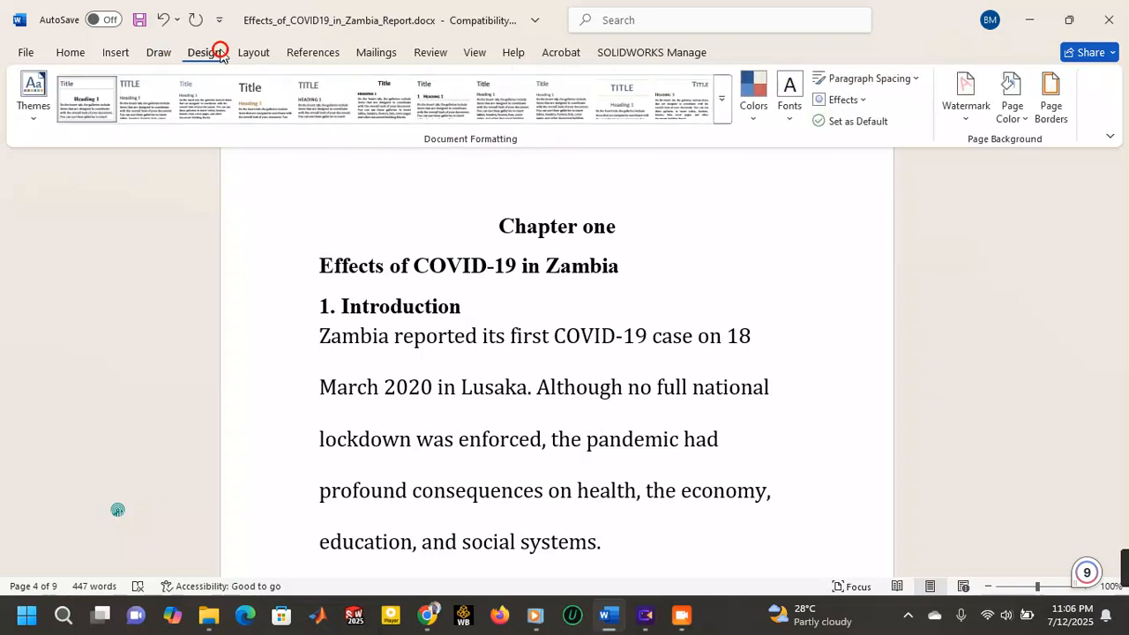
- Insert page numbers at the bottom of the report's pages using the Accent Bar 1 design
left_click(117, 52)
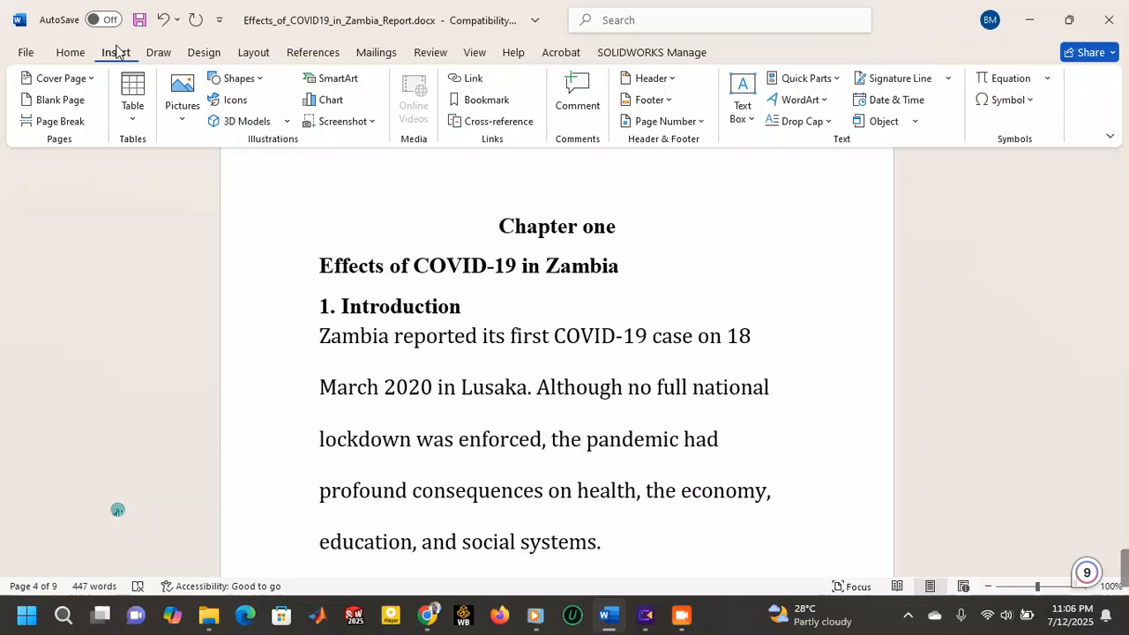
left_click(701, 122)
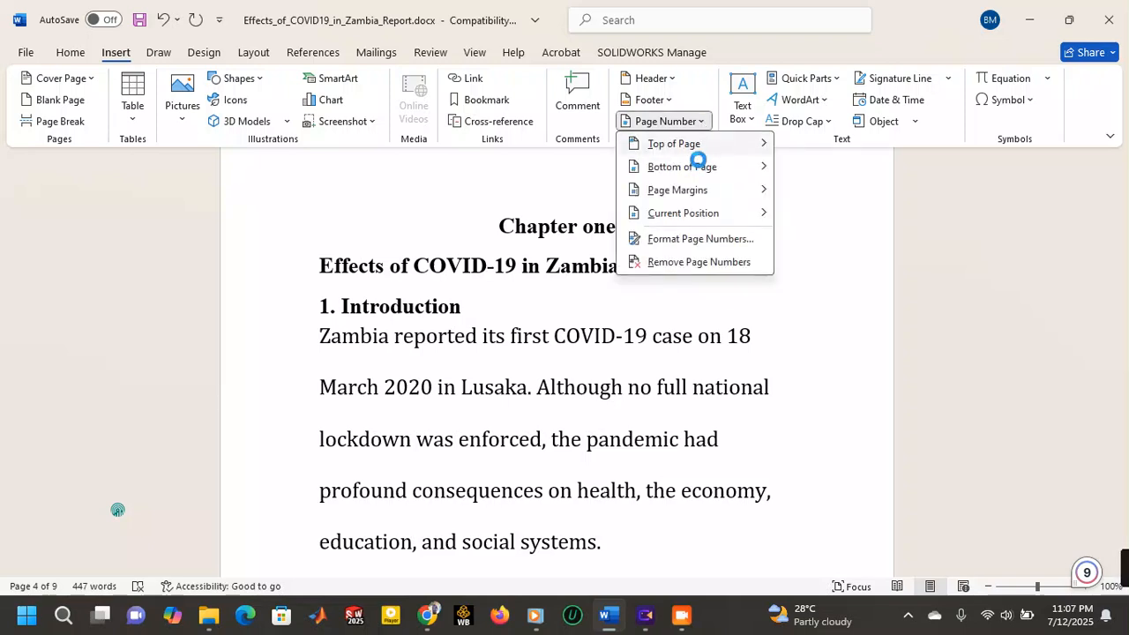
mouse_move(699, 164)
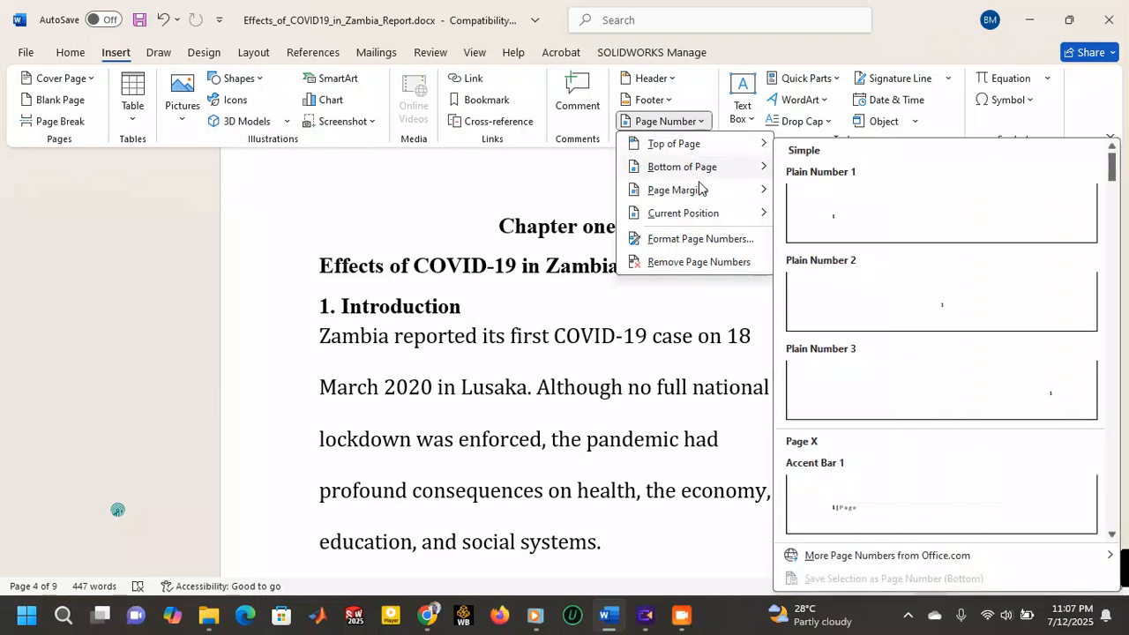
mouse_move(702, 191)
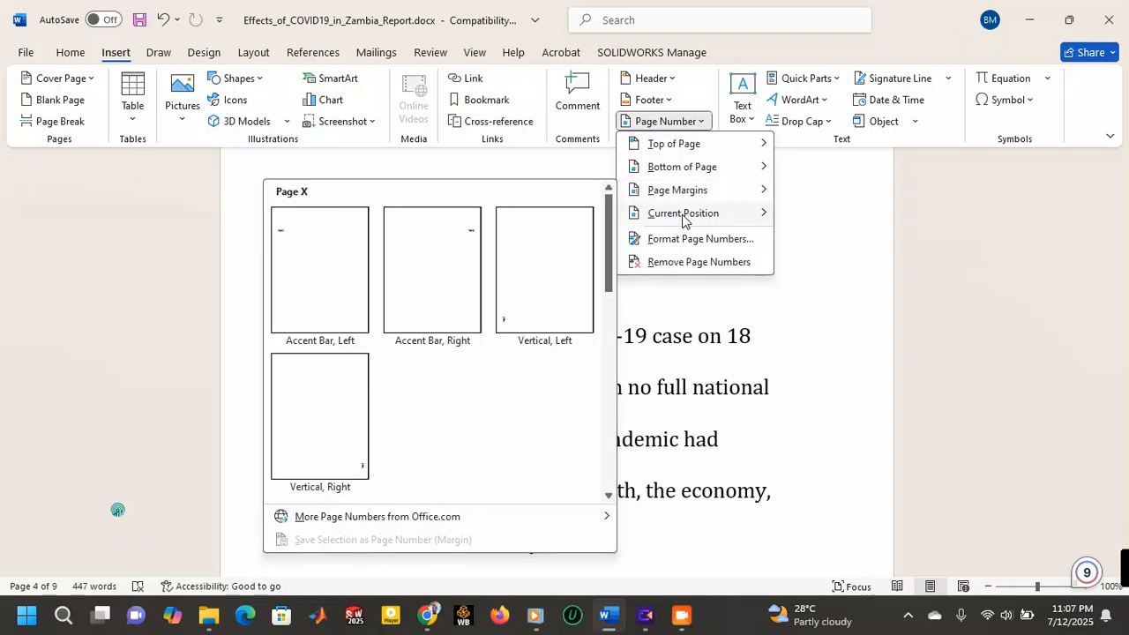
mouse_move(684, 221)
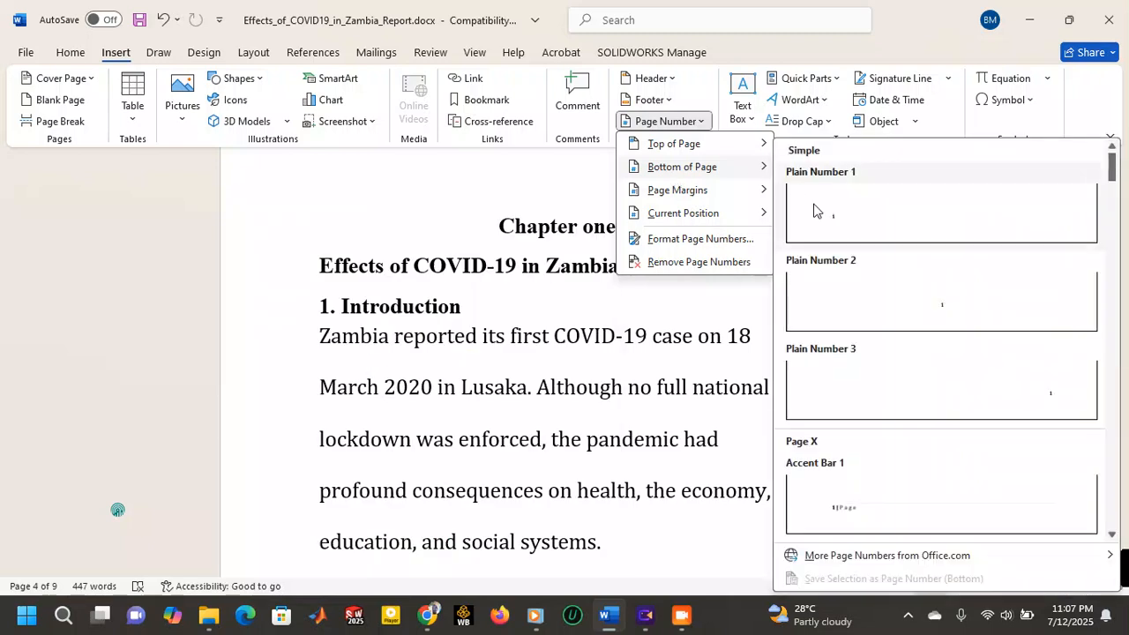
left_click(857, 506)
- Review the page-number footers from the references back to the "Table of contents" page and through chapter one
scroll(530, 353, "down", 4)
scroll(353, 253, "up", 10)
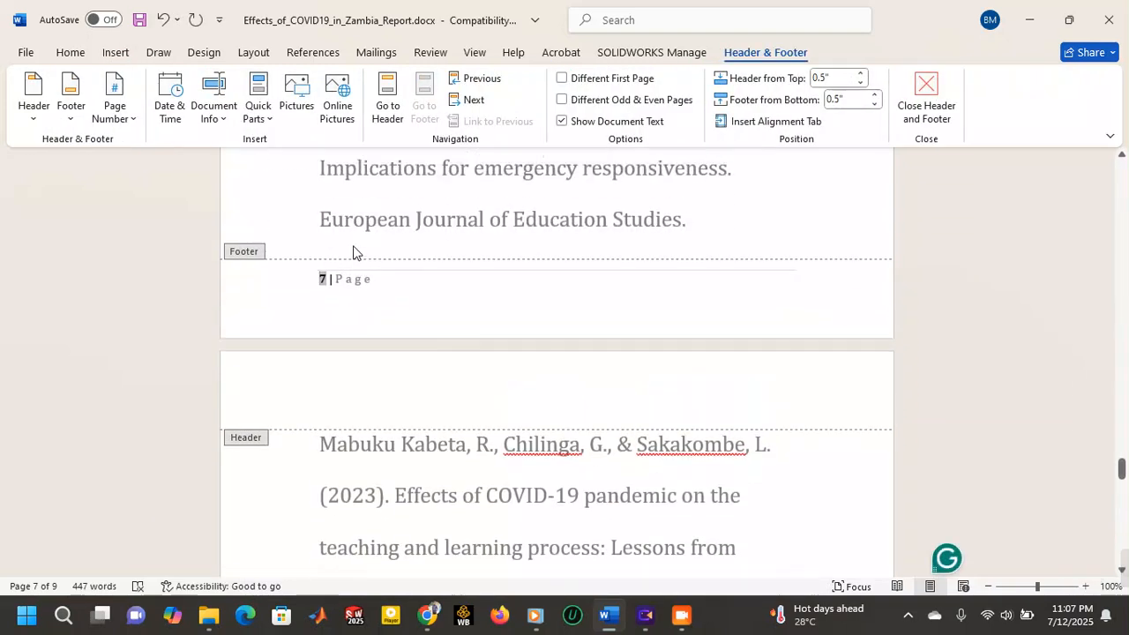
scroll(353, 253, "up", 15)
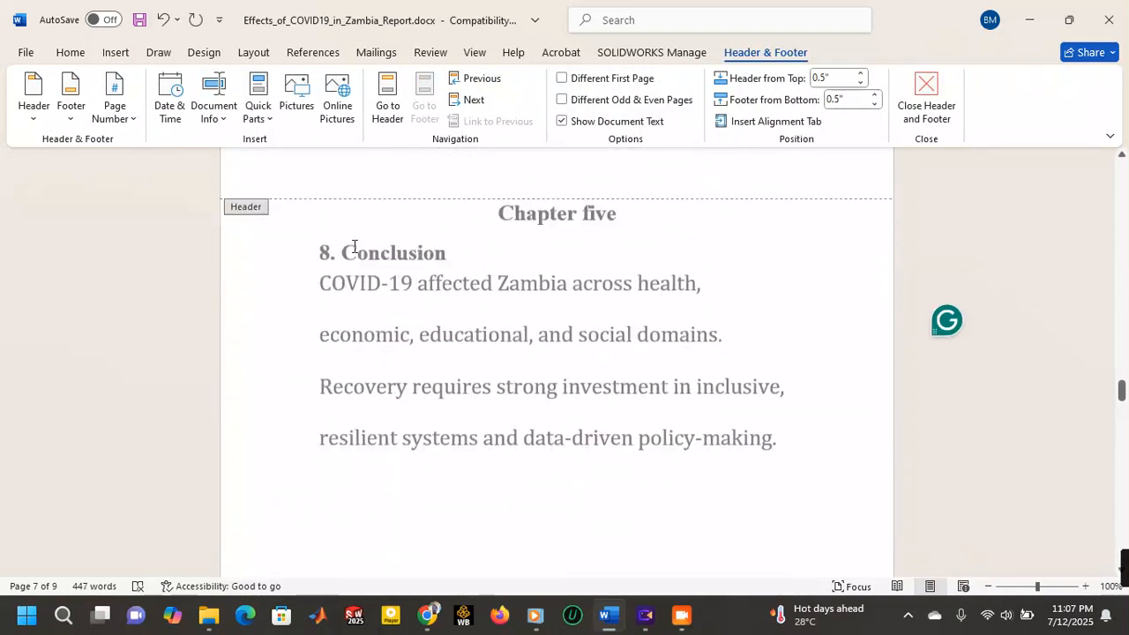
scroll(354, 247, "up", 15)
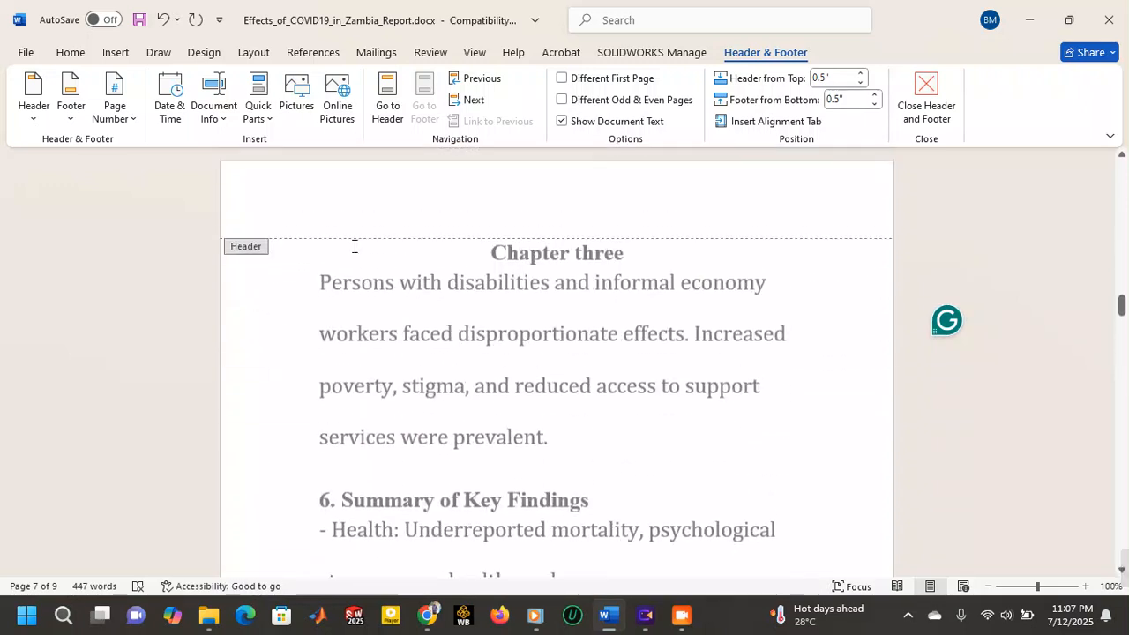
scroll(356, 253, "up", 15)
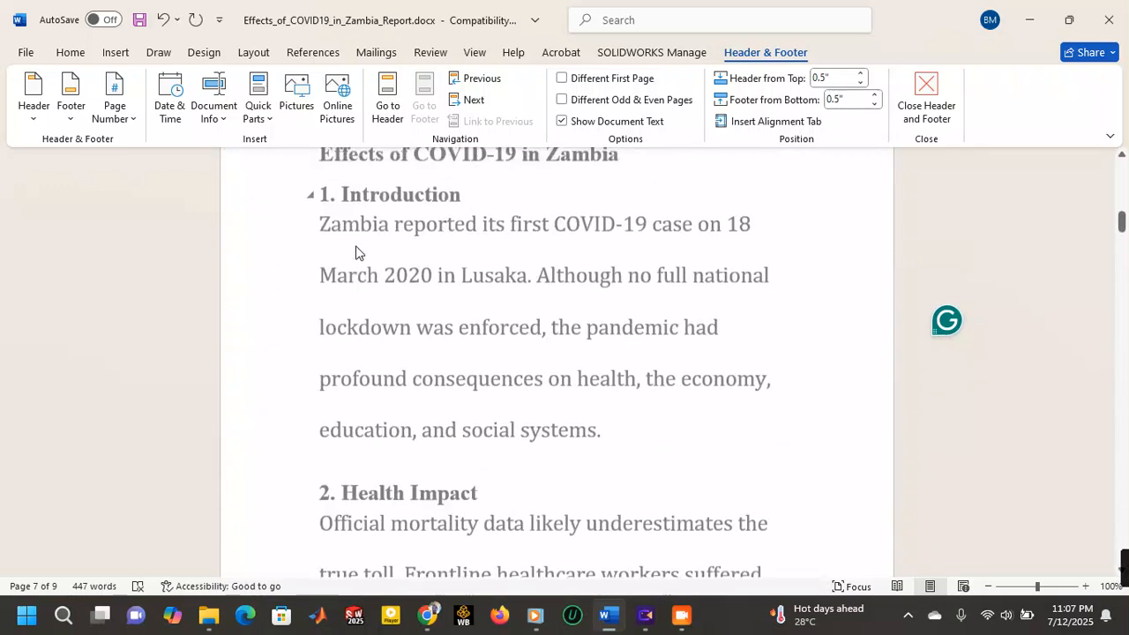
scroll(355, 253, "up", 10)
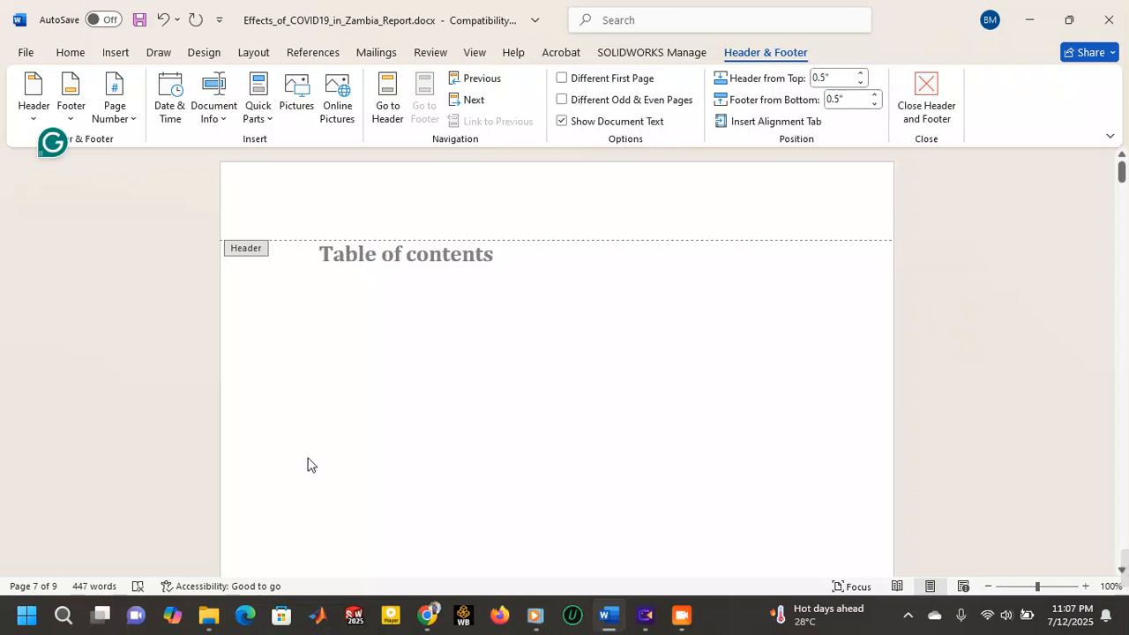
scroll(441, 282, "down", 1)
scroll(420, 306, "down", 2)
scroll(484, 292, "up", 4)
scroll(464, 292, "down", 15)
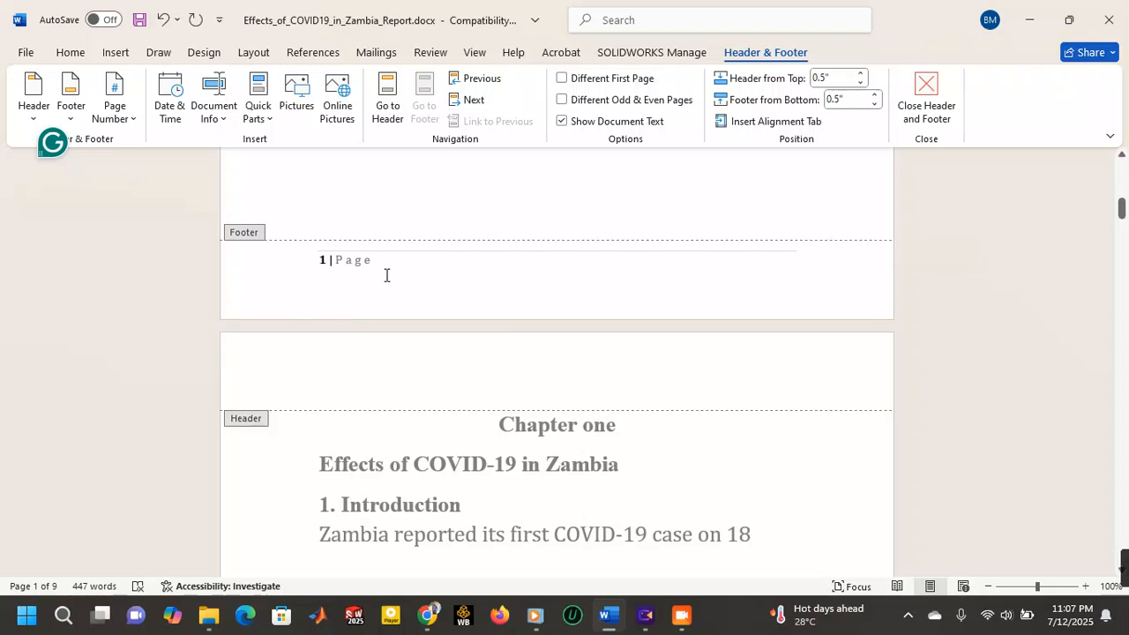
scroll(299, 292, "down", 12)
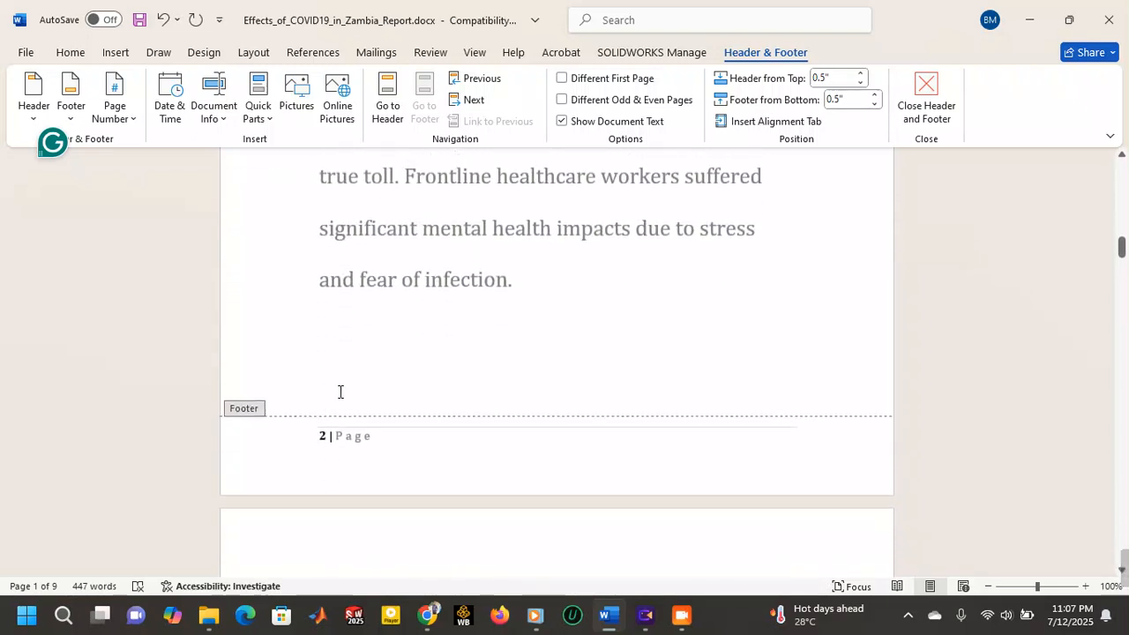
scroll(420, 353, "up", 12)
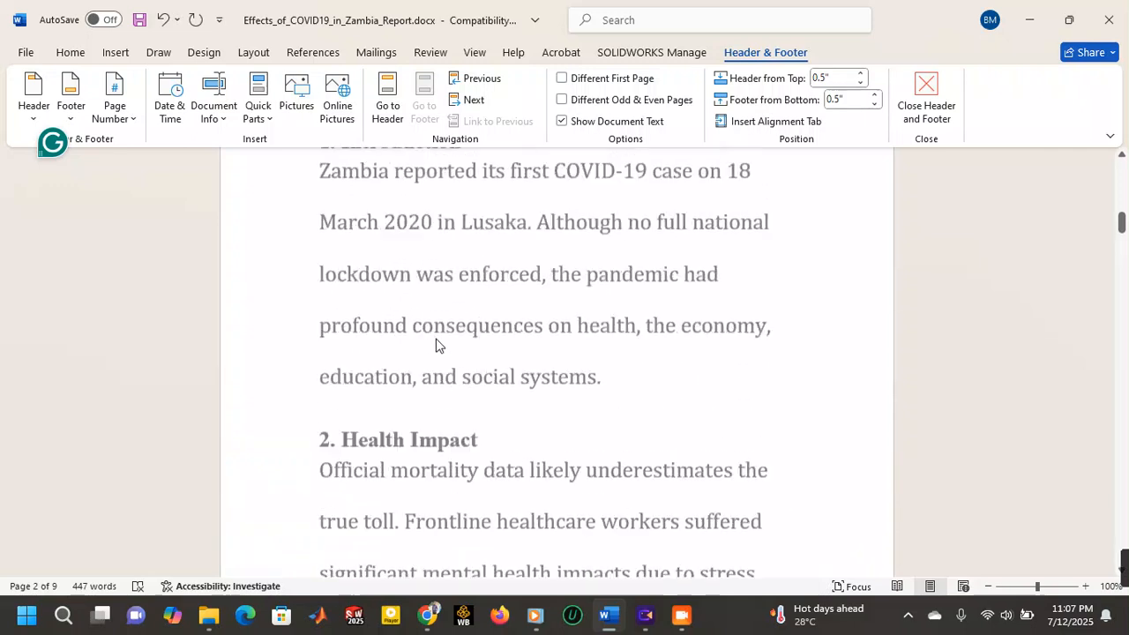
scroll(444, 338, "up", 12)
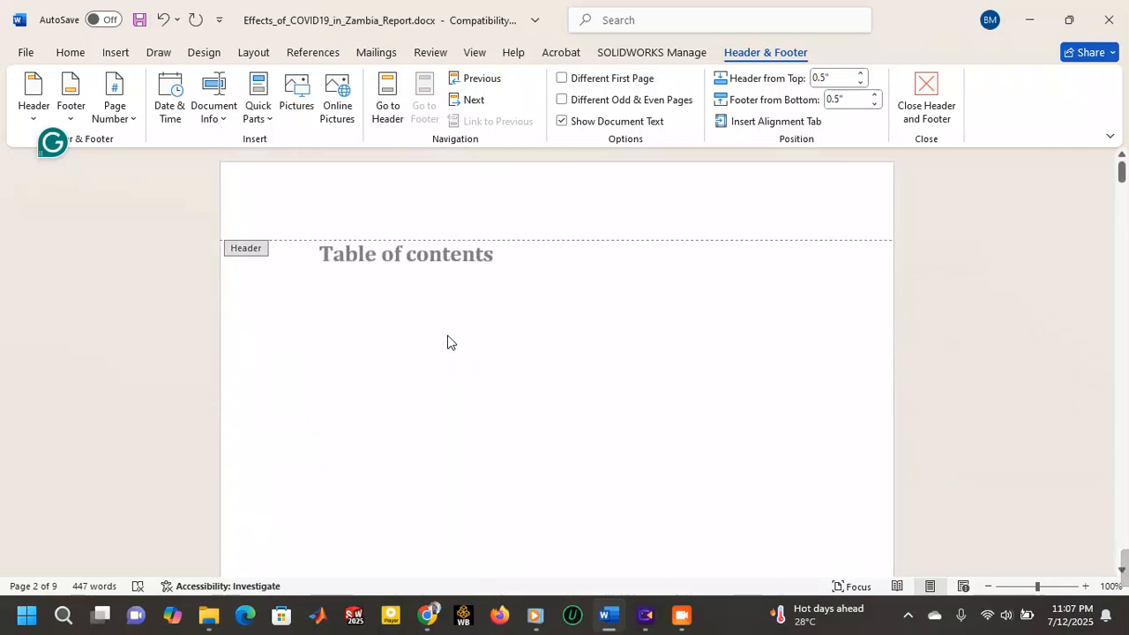
- Enable a different first page so the "Table of contents" page carries no page number, and check the footers
left_click(562, 80)
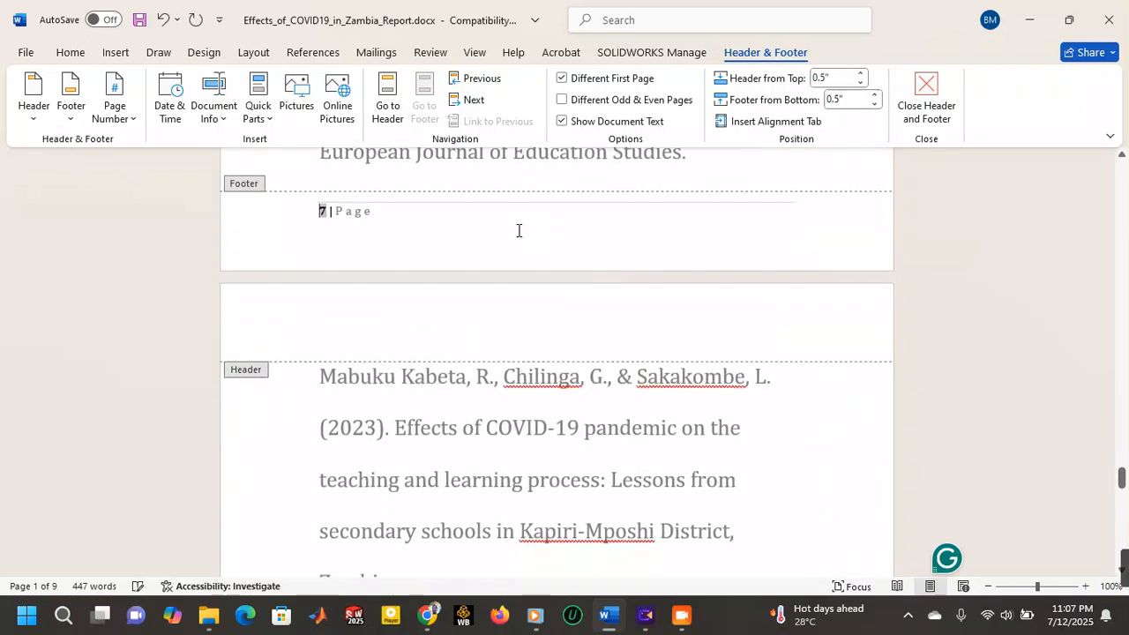
scroll(517, 230, "up", 10)
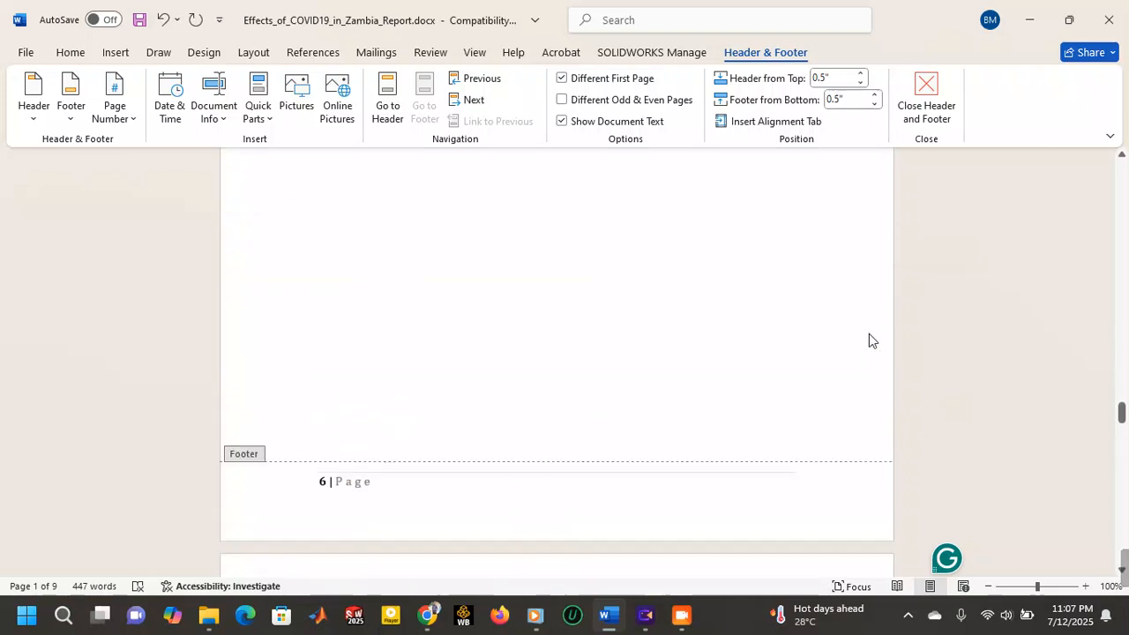
scroll(675, 285, "up", 10)
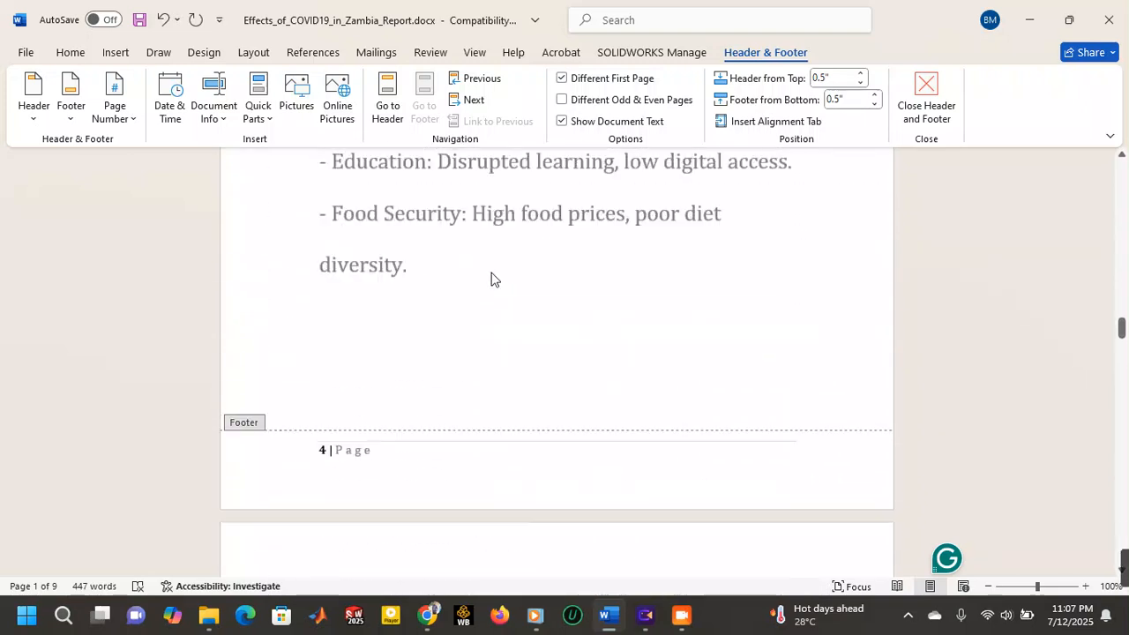
scroll(491, 279, "up", 15)
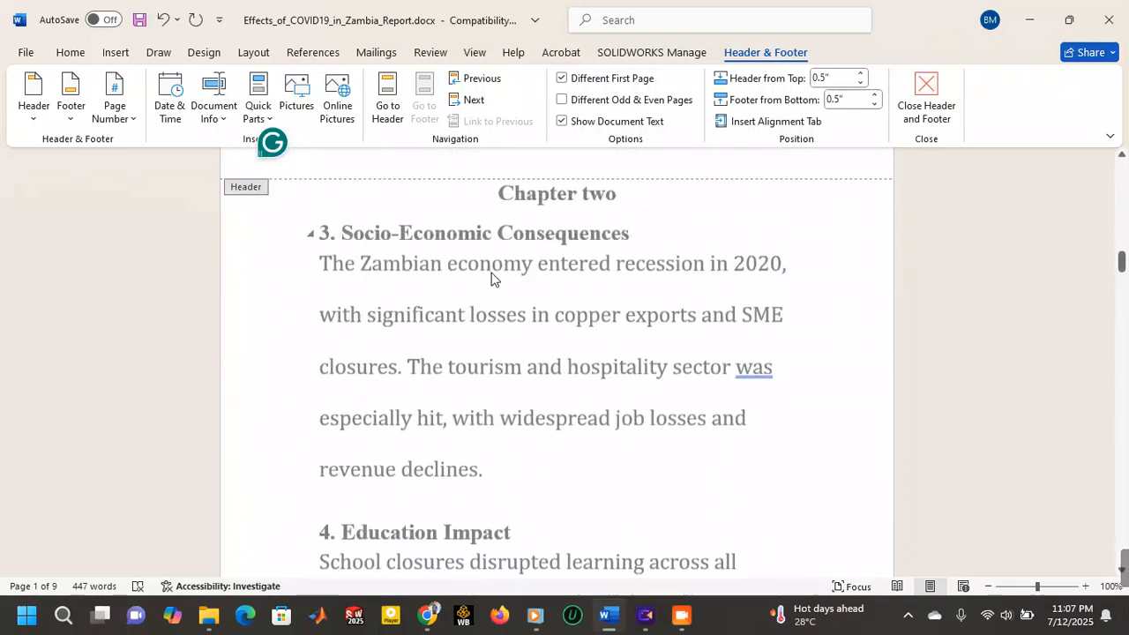
scroll(491, 279, "up", 10)
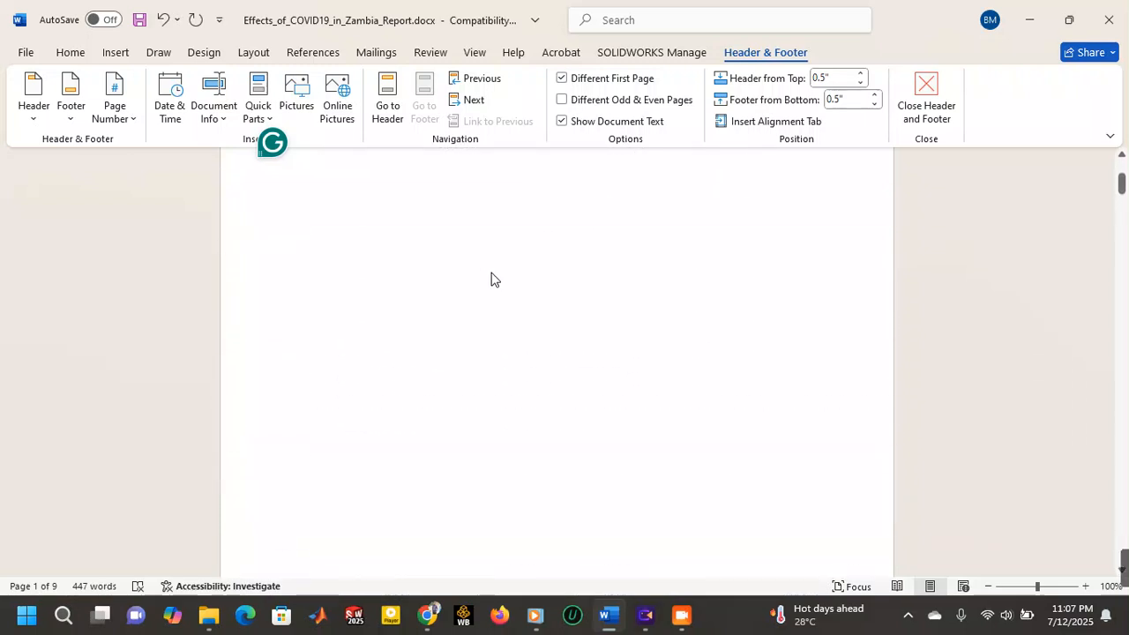
scroll(491, 279, "down", 10)
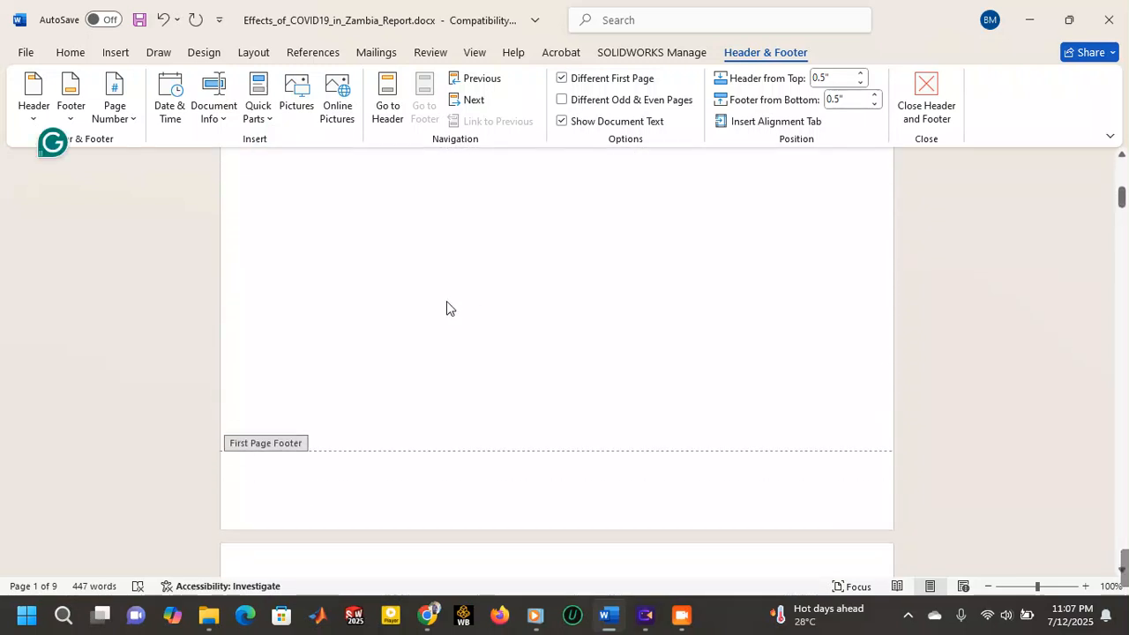
scroll(338, 429, "down", 10)
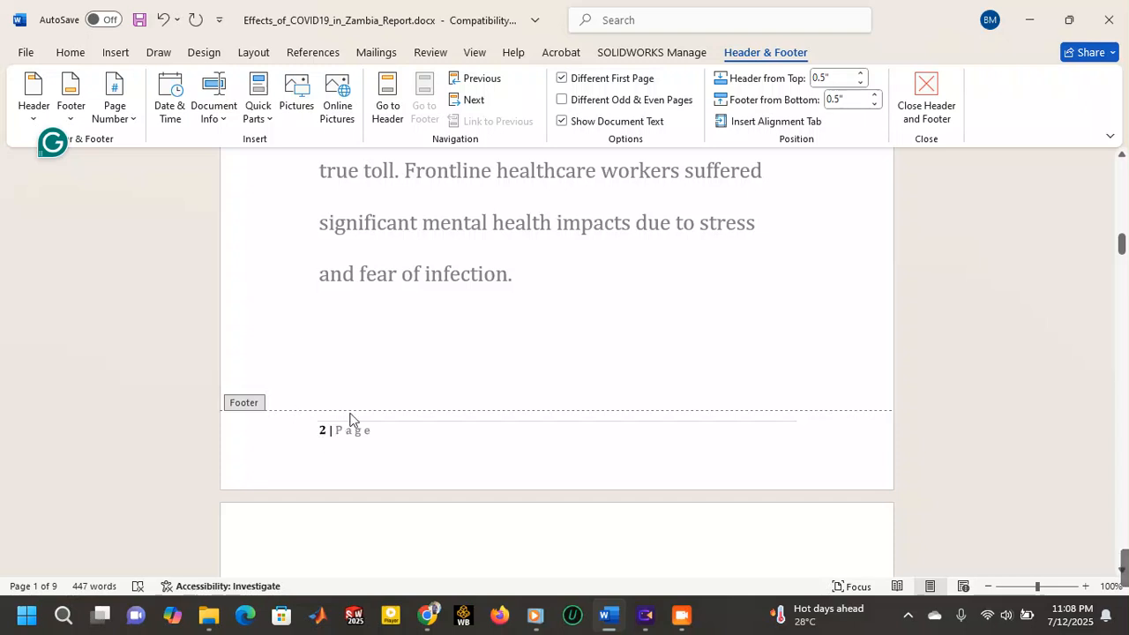
- Set the report's page numbering to start at 0 in the page number format
left_click(134, 119)
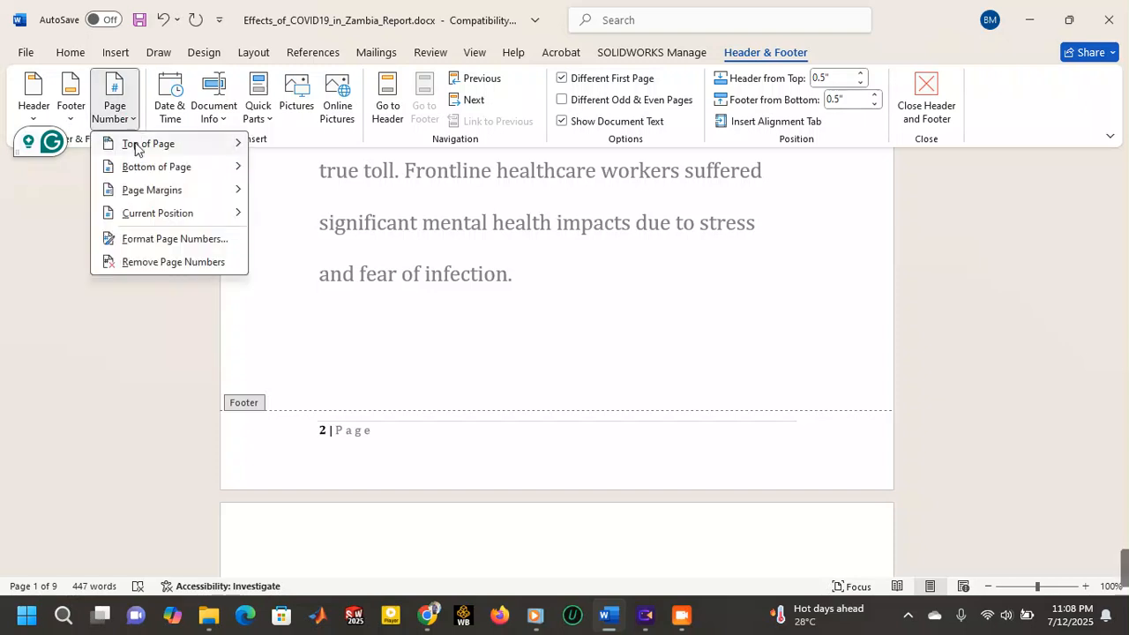
left_click(156, 239)
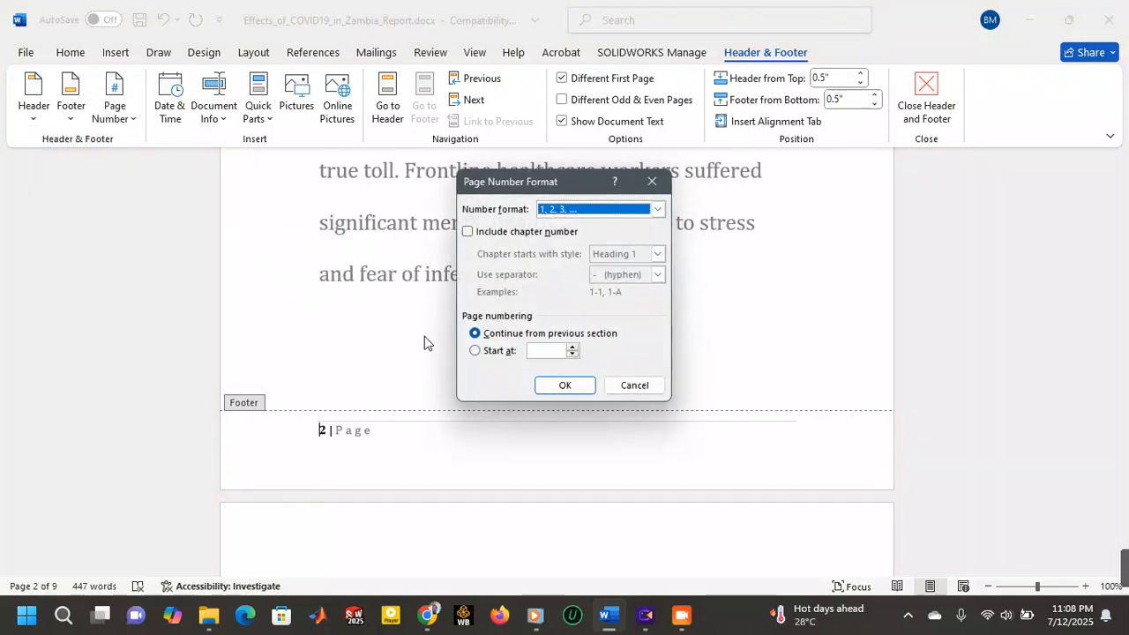
left_click(494, 351)
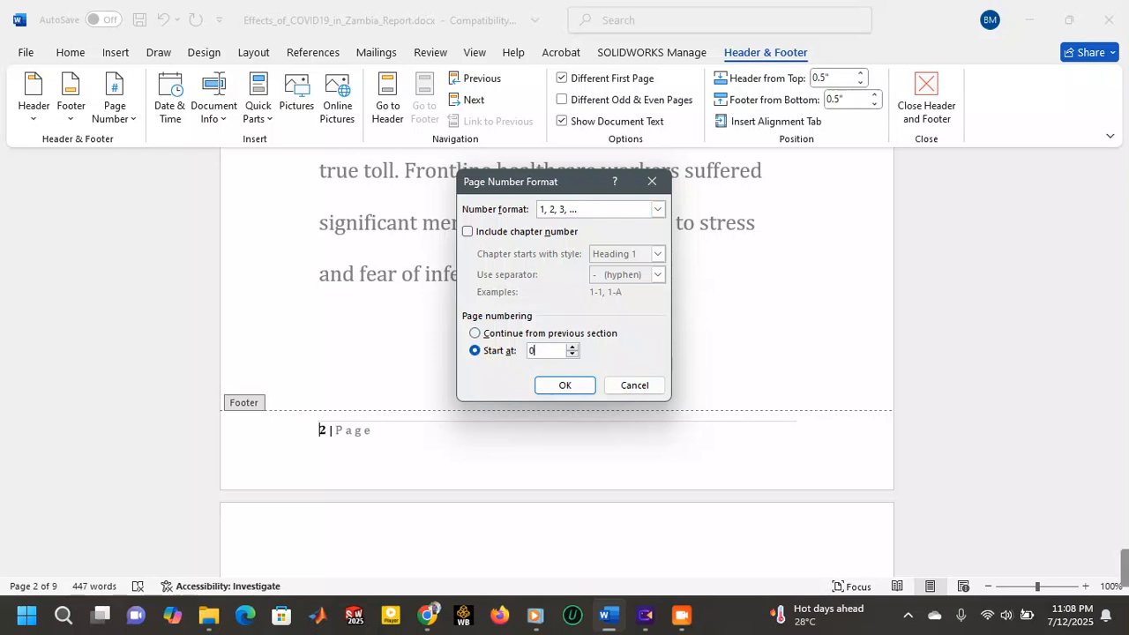
left_click(569, 385)
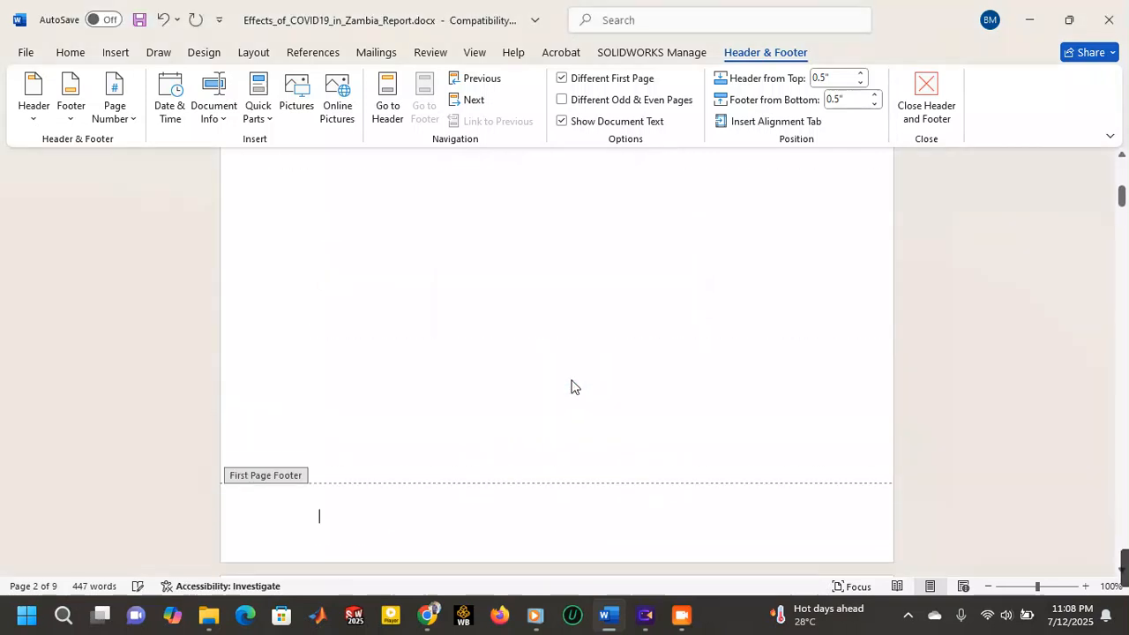
- Check the page numbering in the footers of the "Table of contents" page and chapter one
scroll(631, 357, "up", 3)
scroll(343, 254, "down", 9)
scroll(353, 339, "down", 2)
scroll(353, 335, "up", 5)
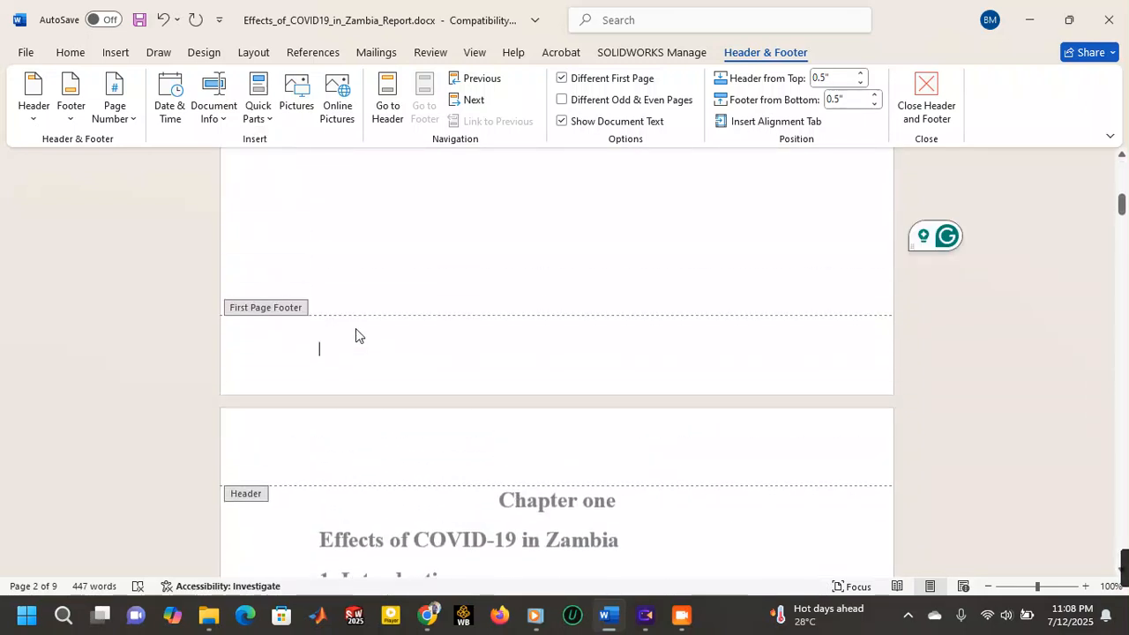
scroll(434, 299, "up", 10)
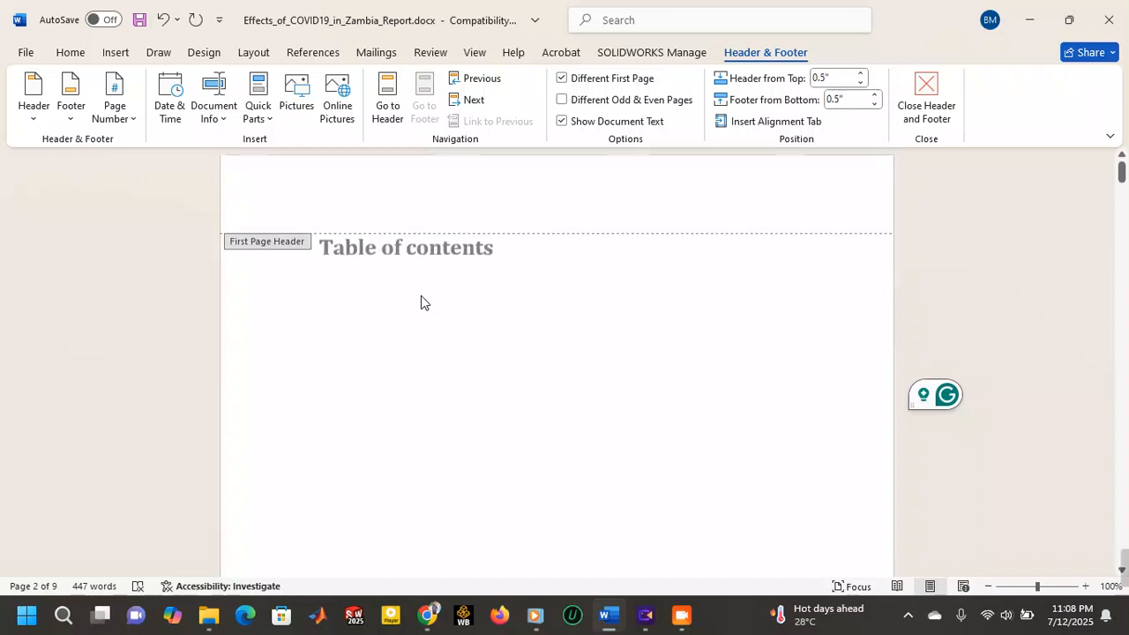
scroll(426, 336, "down", 8)
scroll(421, 344, "down", 15)
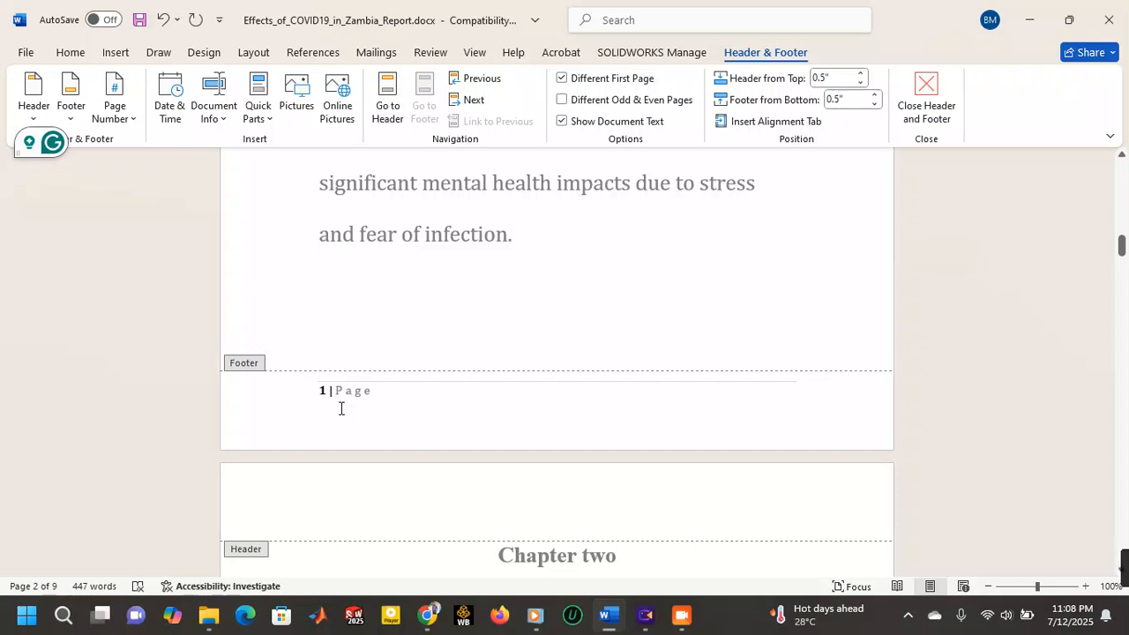
scroll(342, 397, "up", 15)
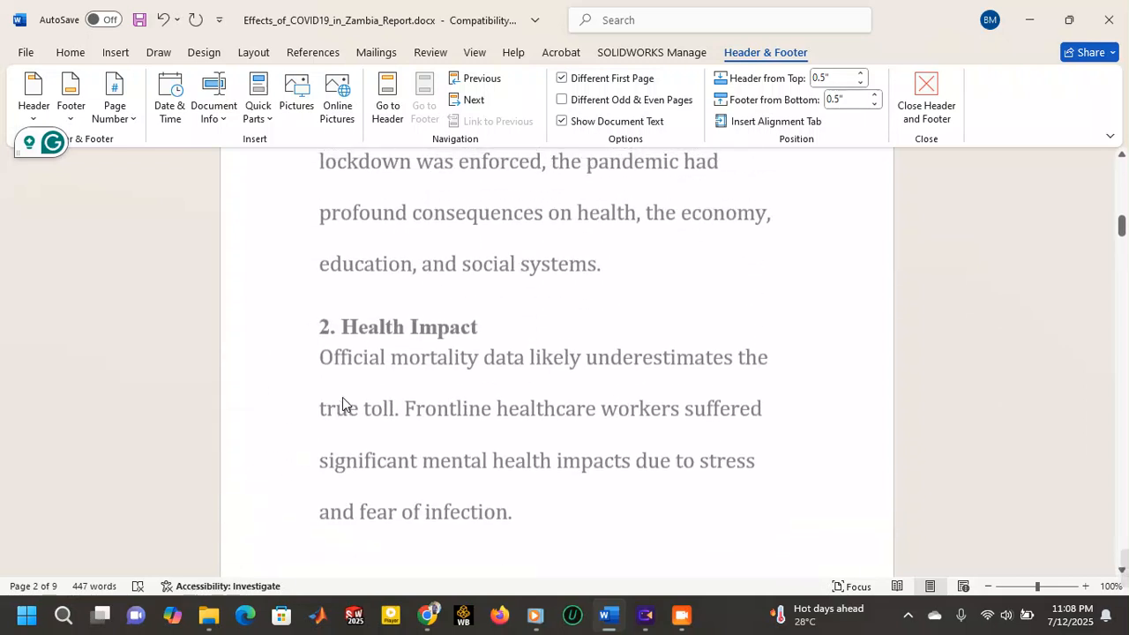
scroll(347, 394, "up", 1)
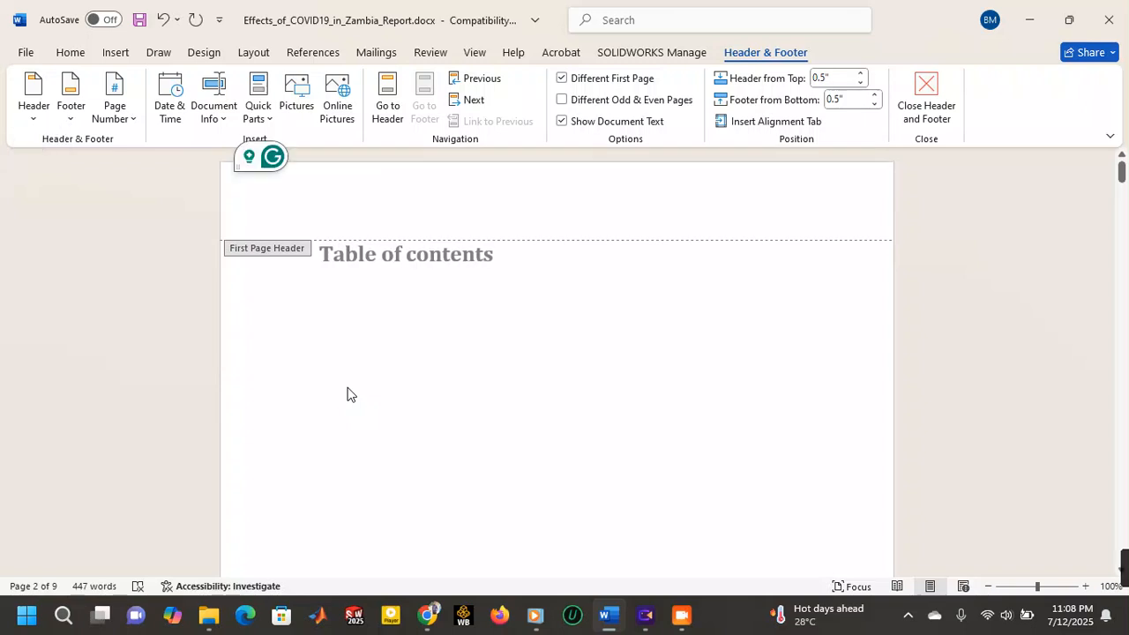
- Close header and footer editing and return to the "Table of contents" page at the start of the report
left_click(938, 95)
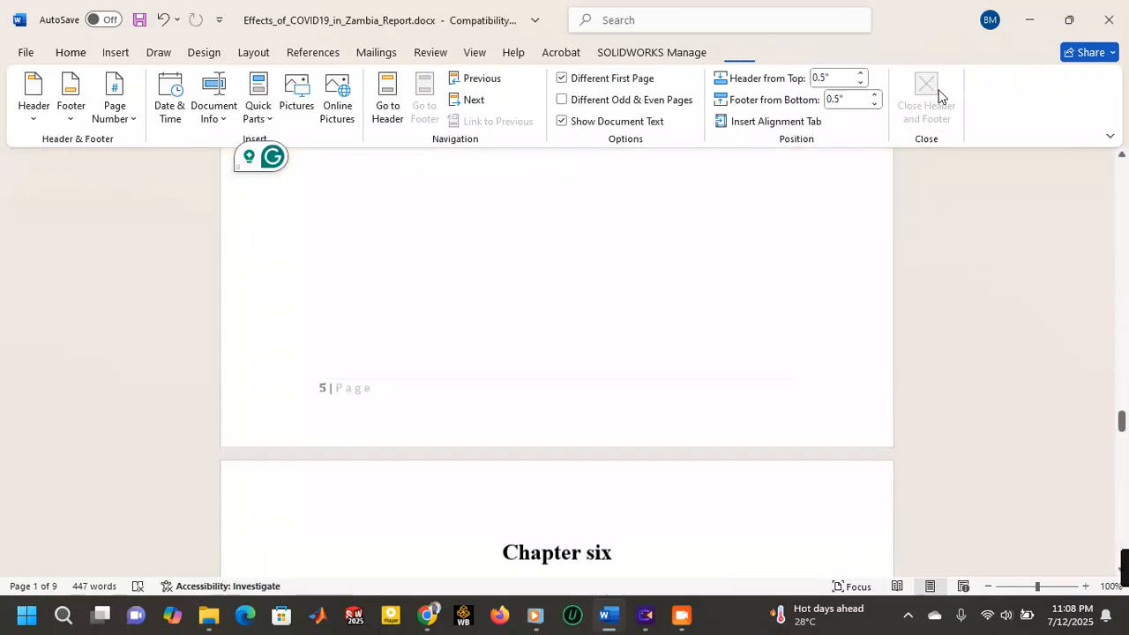
scroll(479, 365, "up", 5)
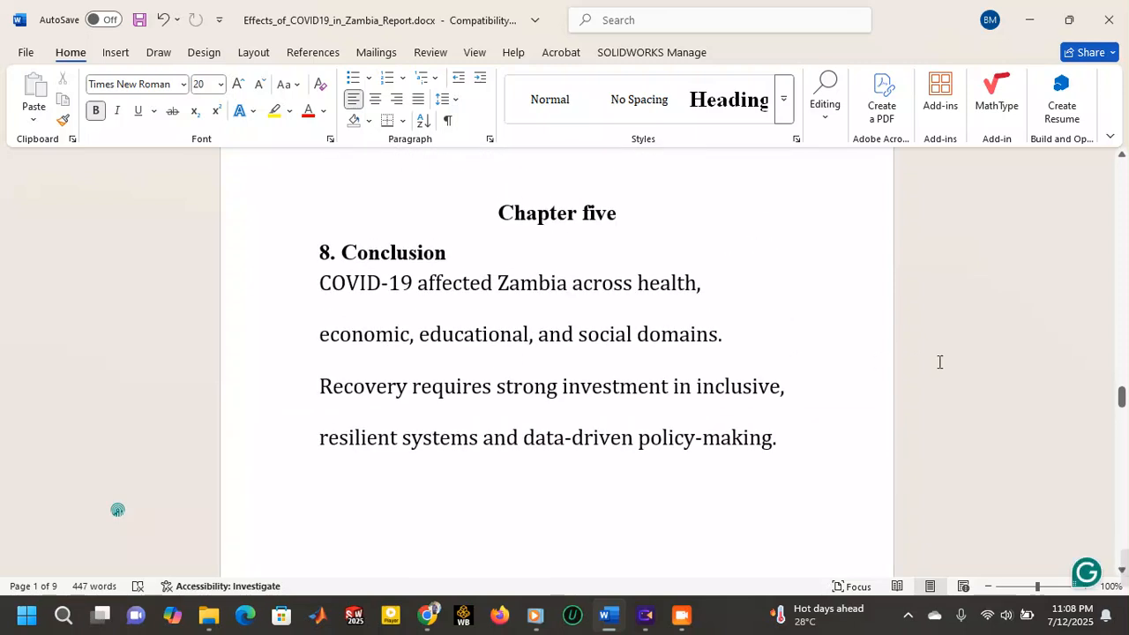
left_click_drag(1124, 404, 1124, 177)
scroll(466, 306, "down", 10)
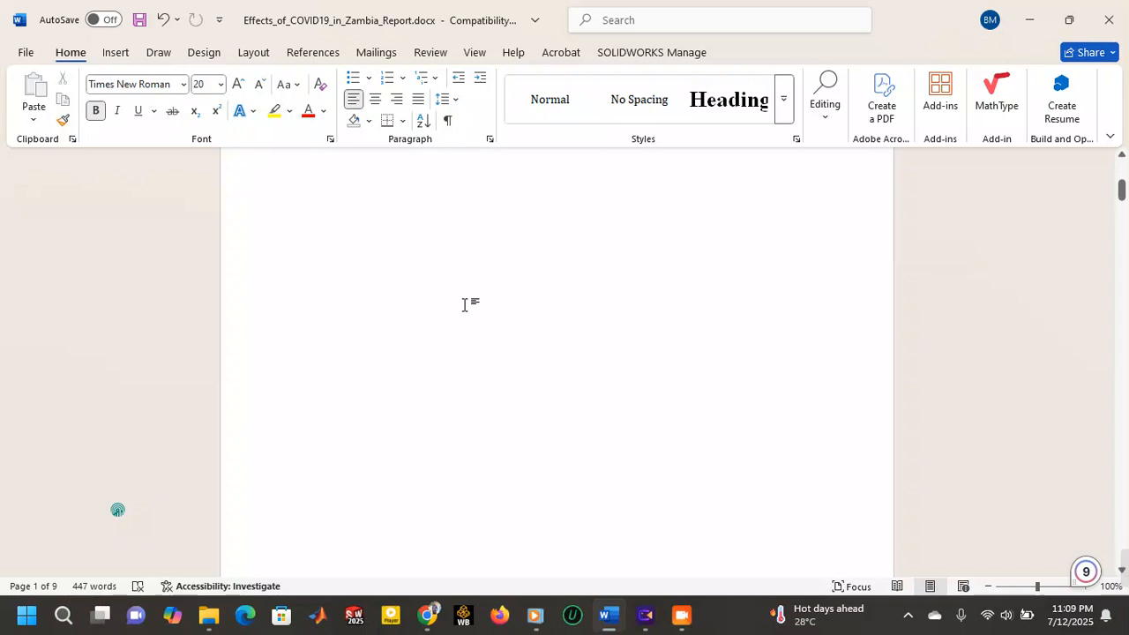
scroll(464, 273, "up", 3)
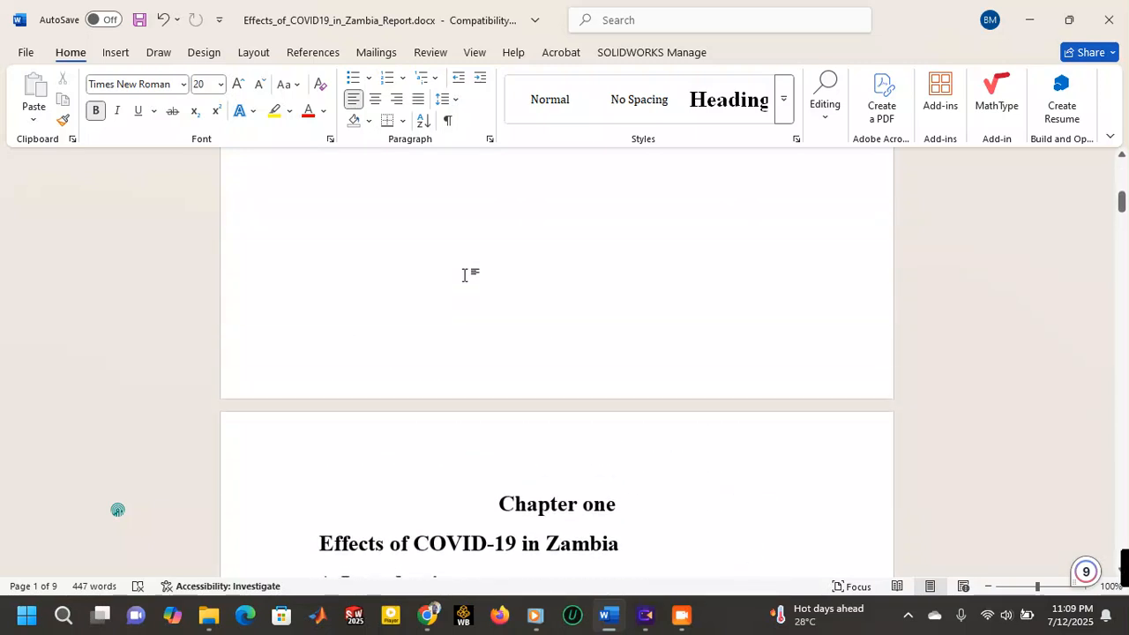
scroll(508, 521, "down", 2)
scroll(423, 388, "up", 5)
scroll(412, 377, "up", 5)
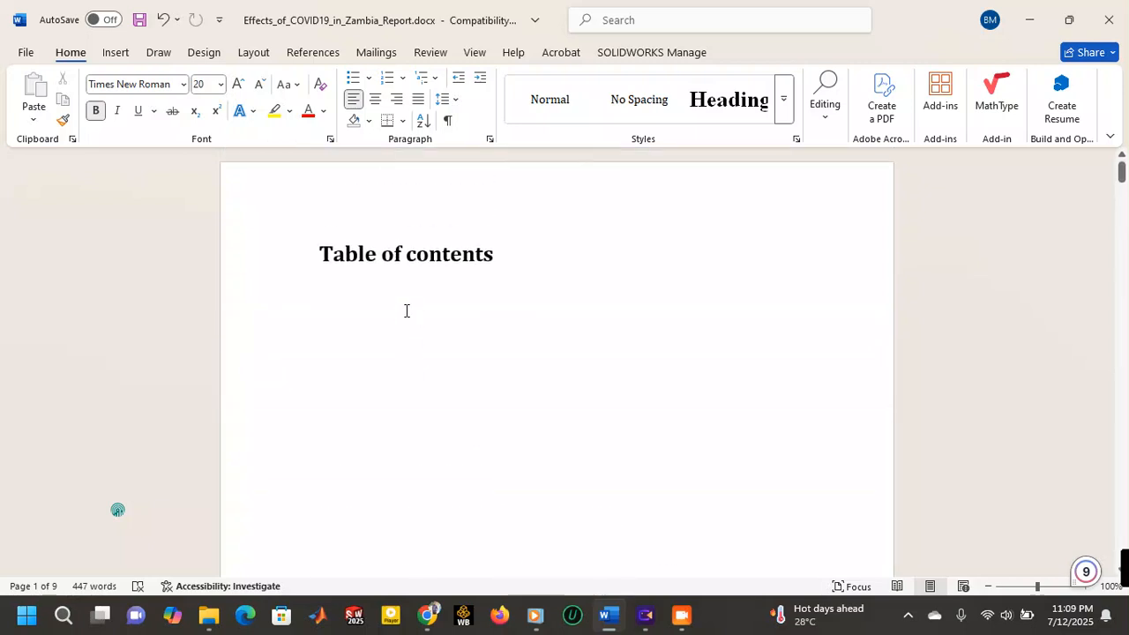
- Insert an Automatic Table 2 table of contents on a new line below the "Table of contents" heading
left_click(499, 266)
key("Return")
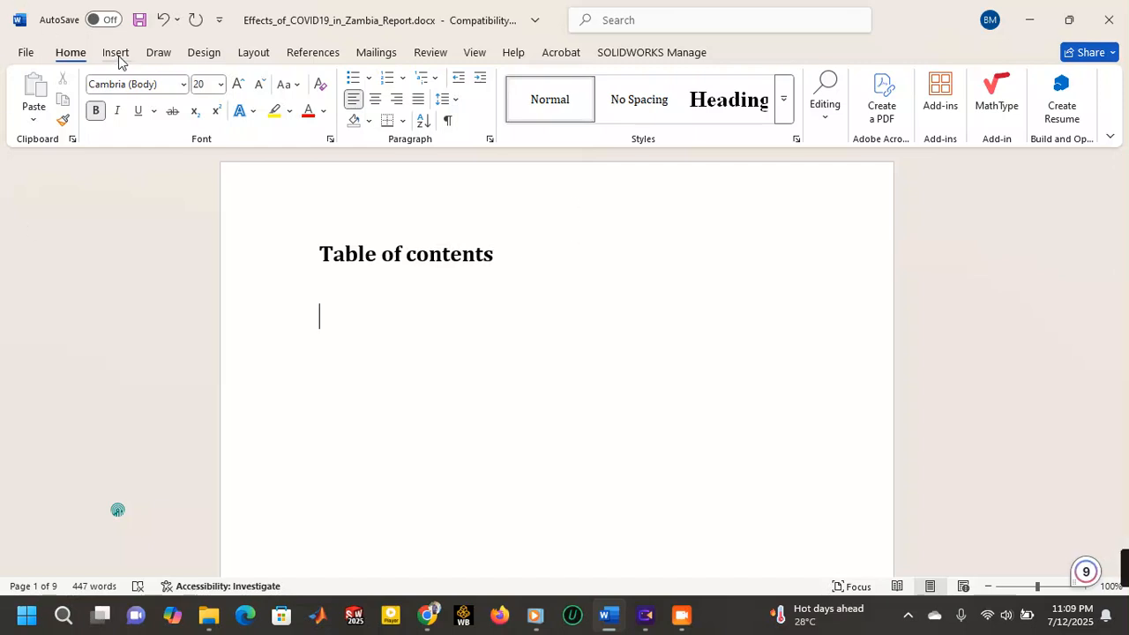
left_click(793, 103)
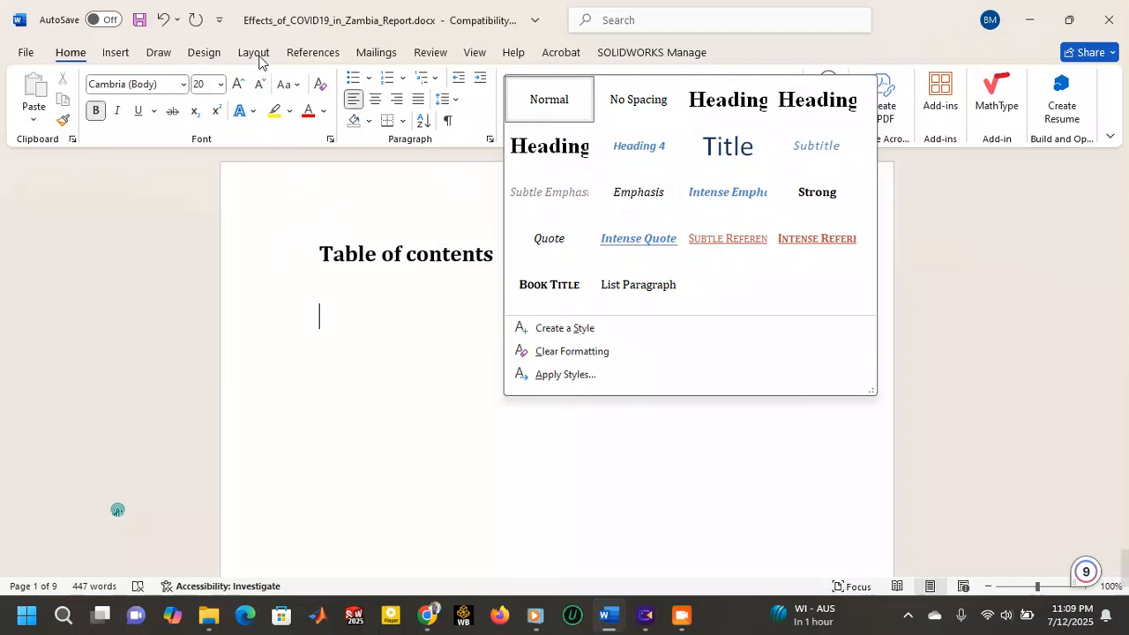
left_click(322, 51)
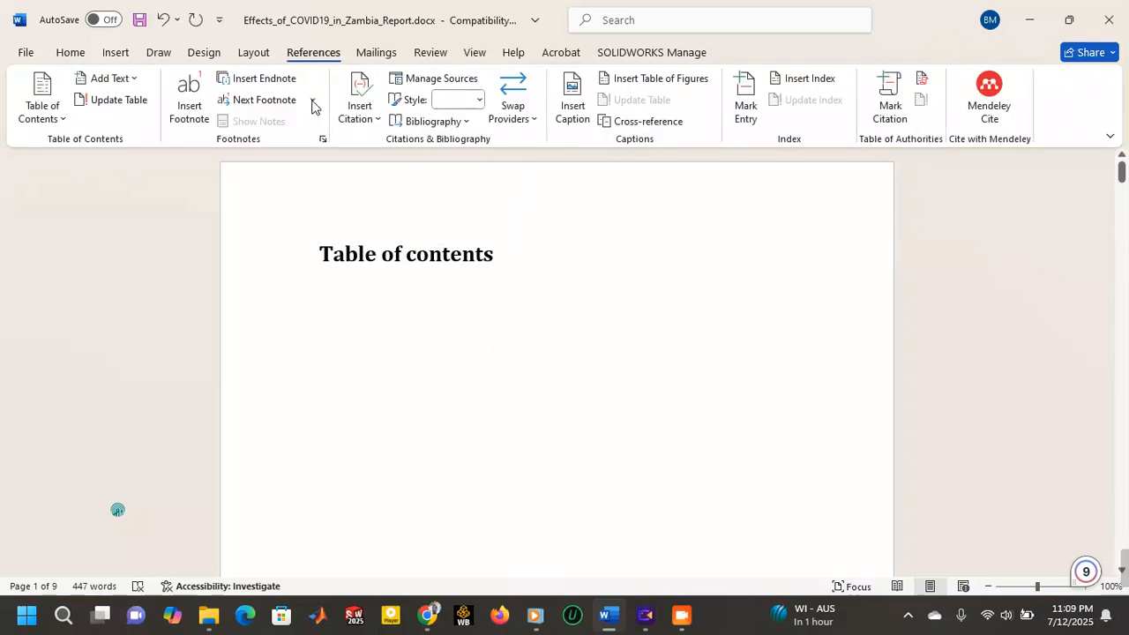
left_click(1008, 570)
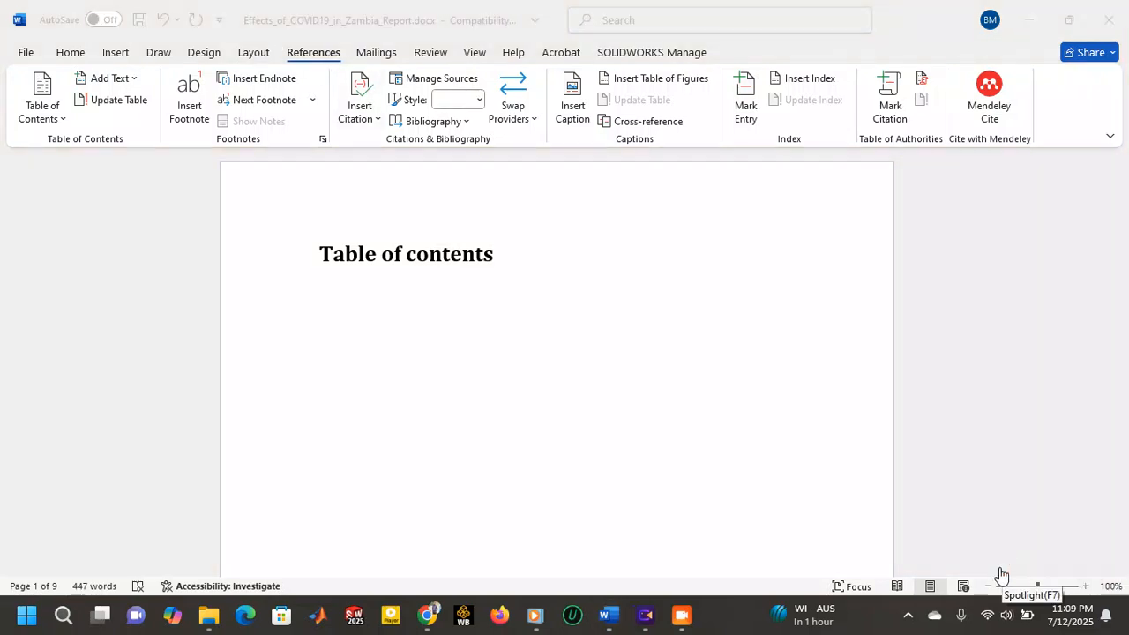
left_click(1000, 573)
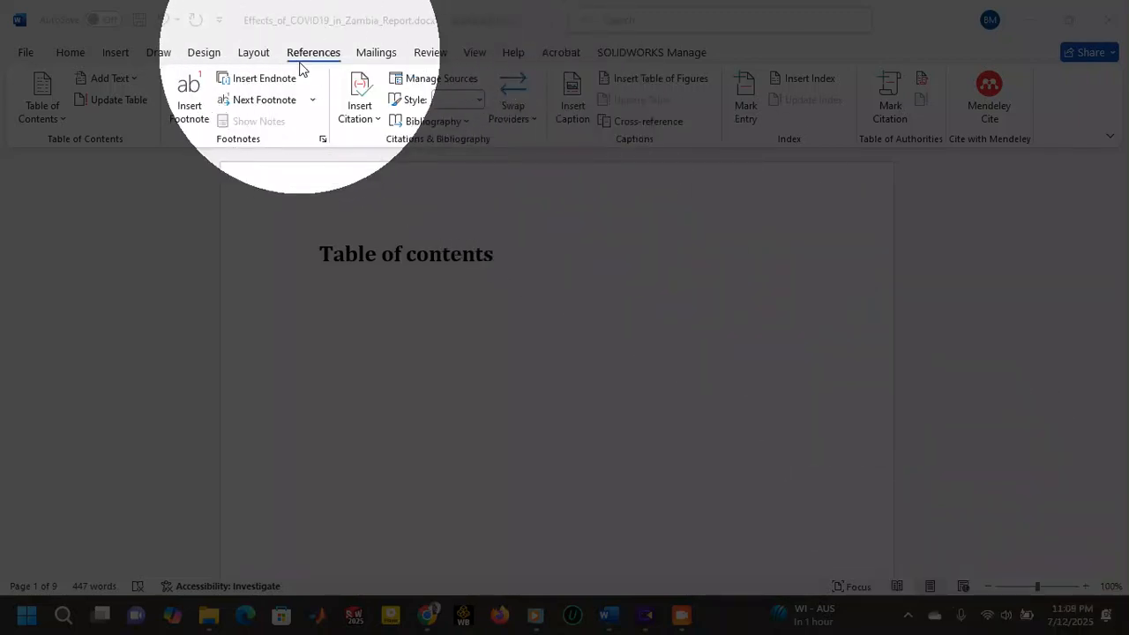
left_click(63, 123)
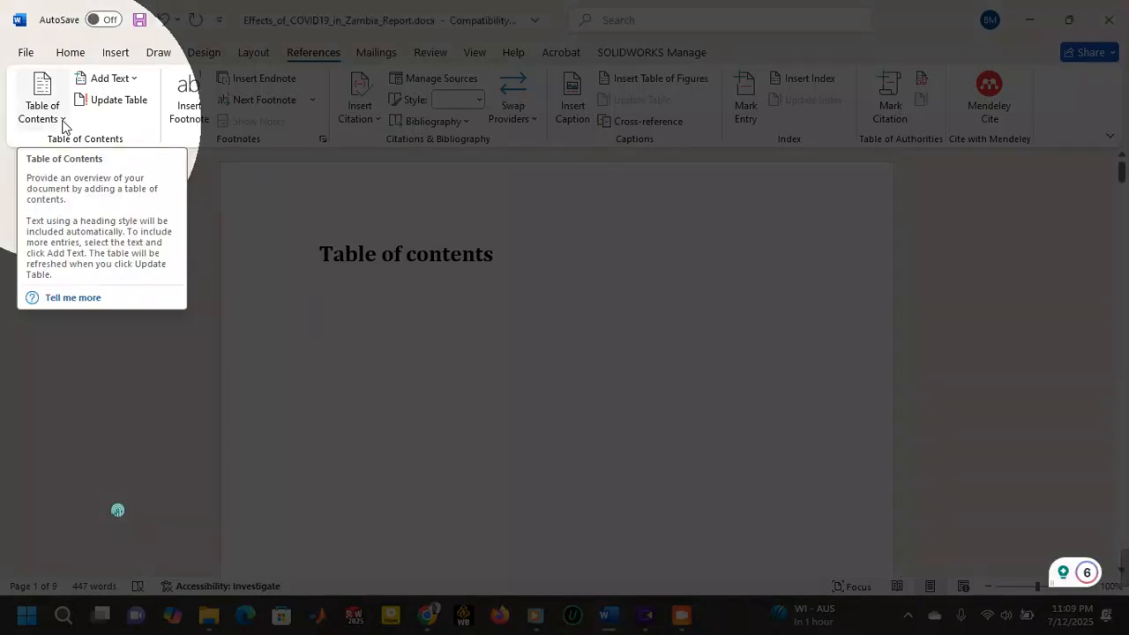
left_click(68, 120)
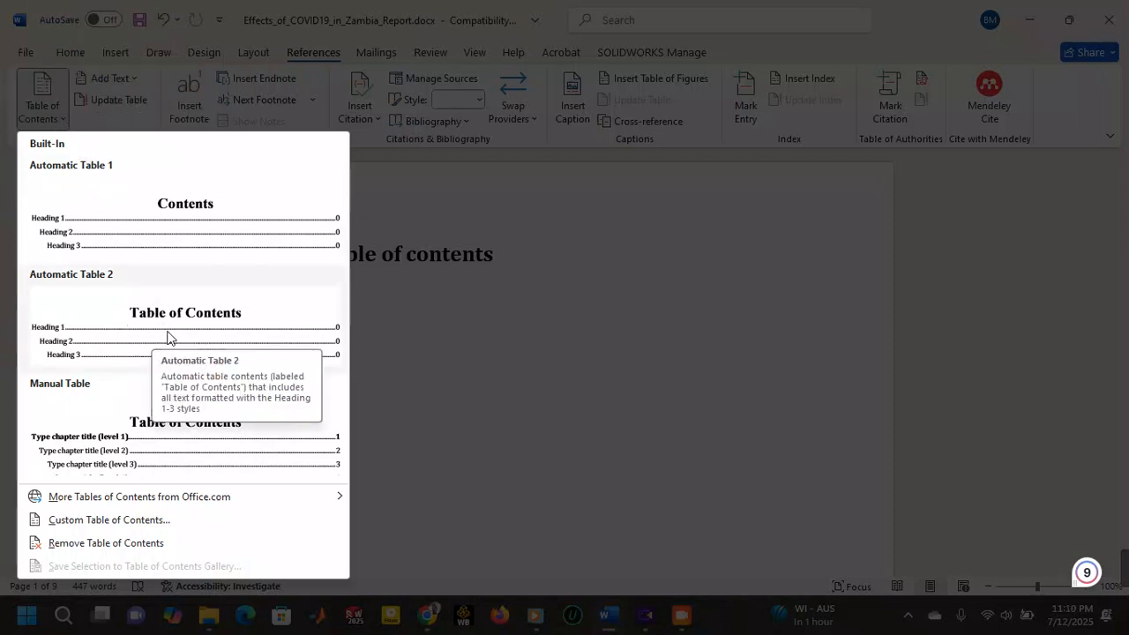
left_click(137, 305)
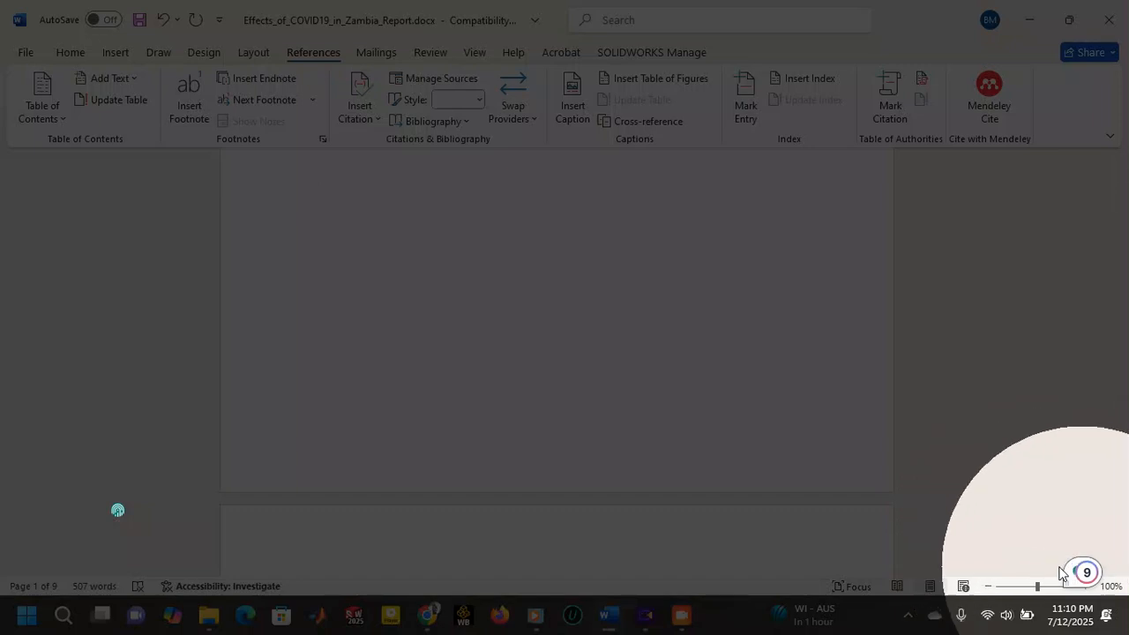
- Delete the manually typed "Table of contents" heading above the inserted table
scroll(472, 273, "up", 8)
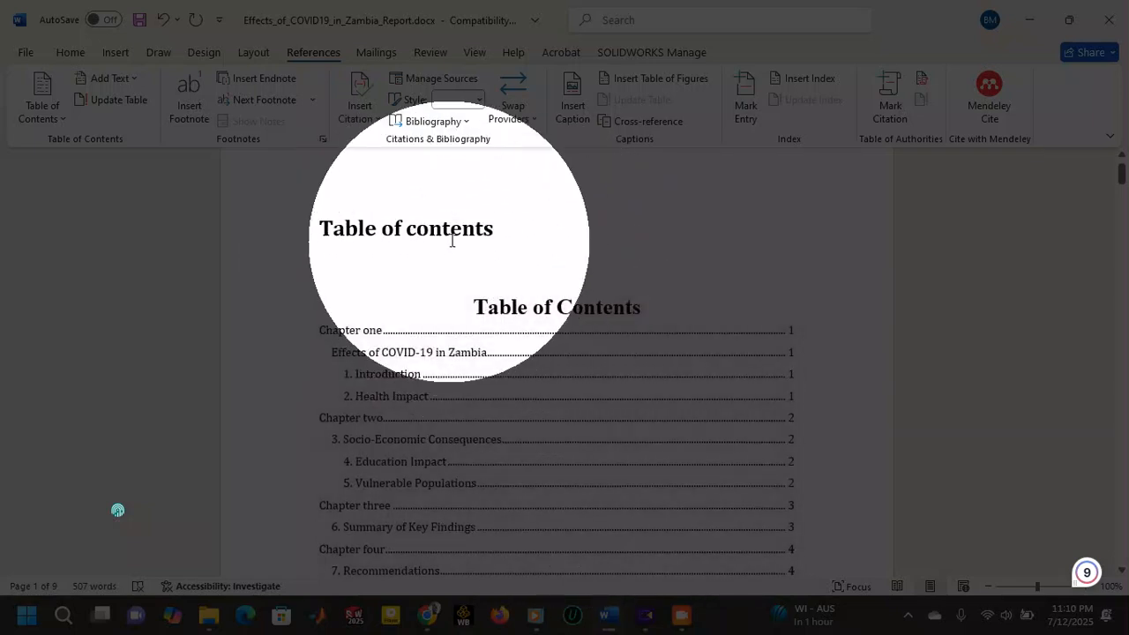
left_click_drag(502, 235, 324, 220)
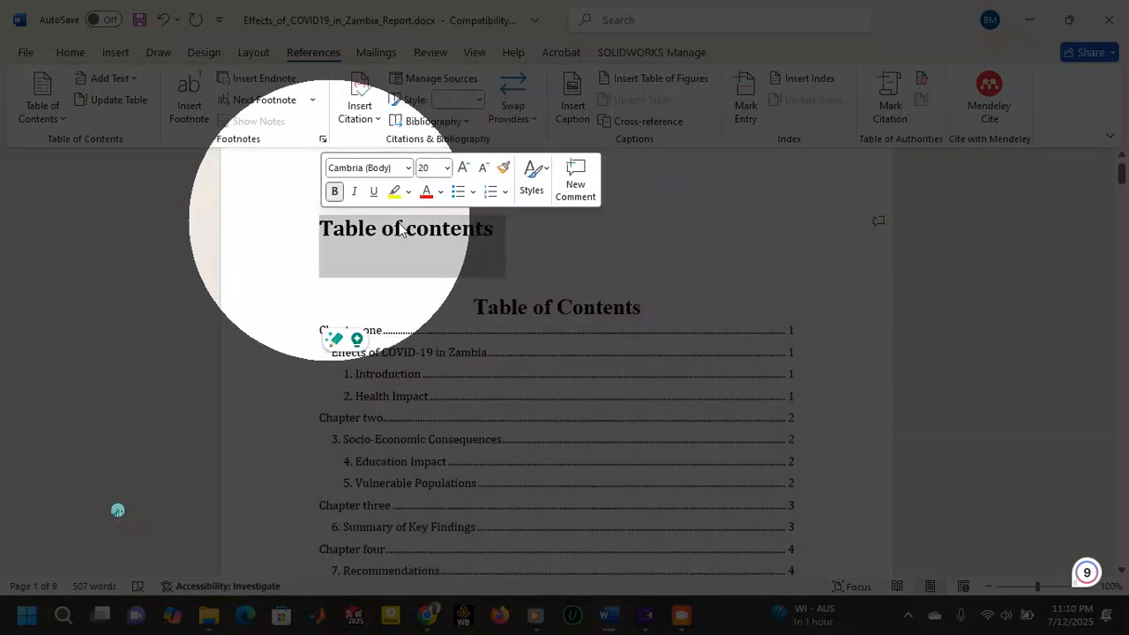
key("Delete")
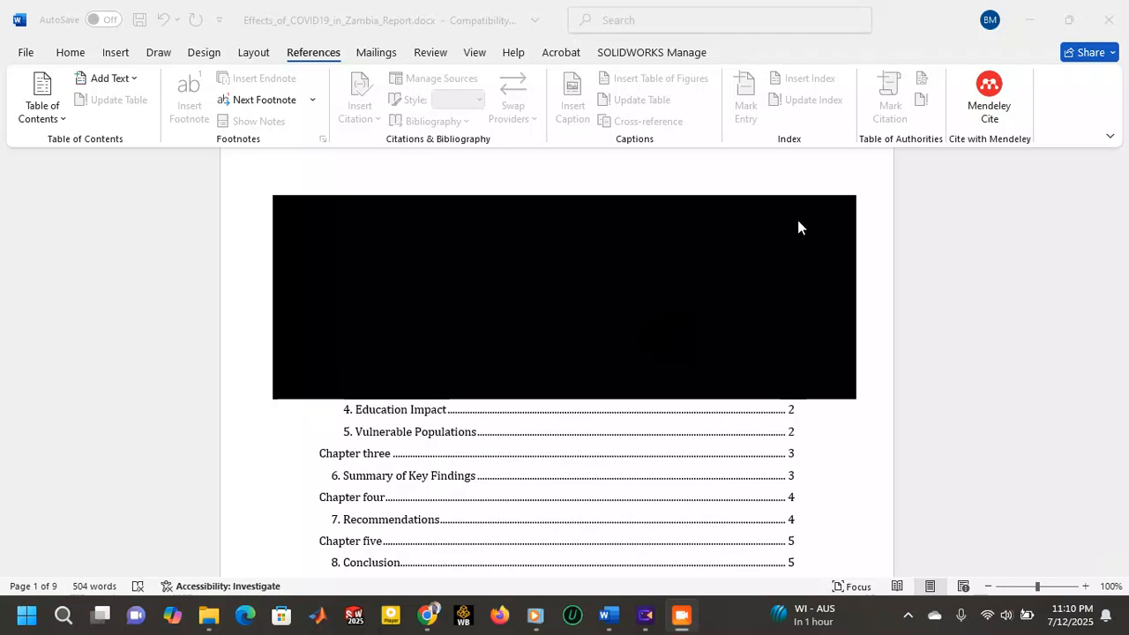
left_click(825, 215)
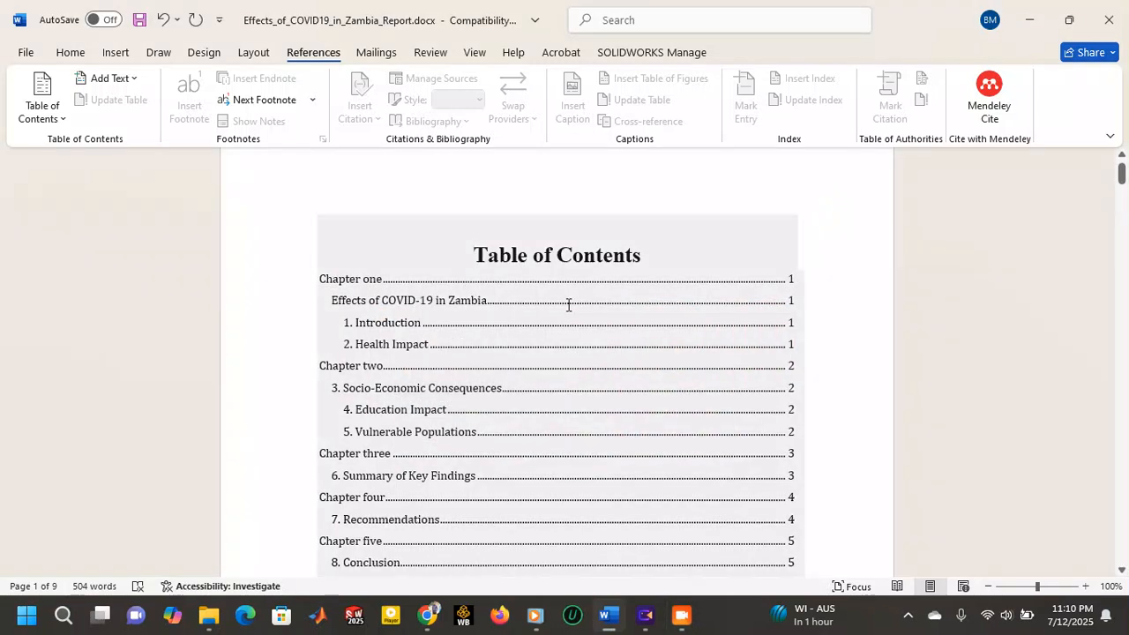
- Examine the chapter and section entries in the table of contents and the options for updating its field
scroll(663, 305, "down", 2)
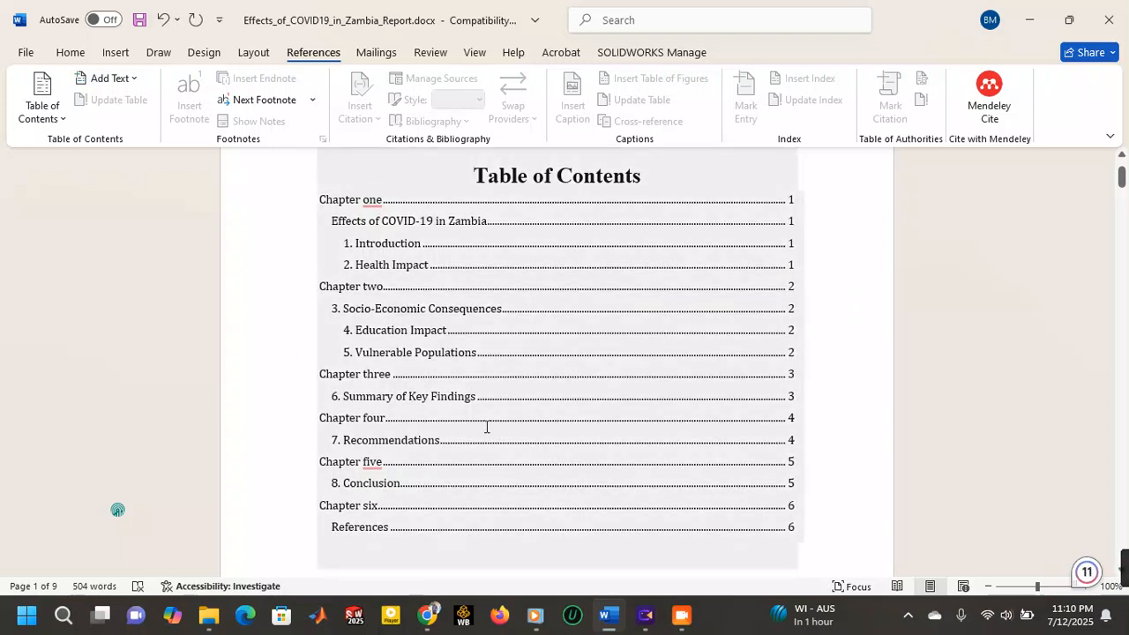
scroll(523, 360, "down", 2)
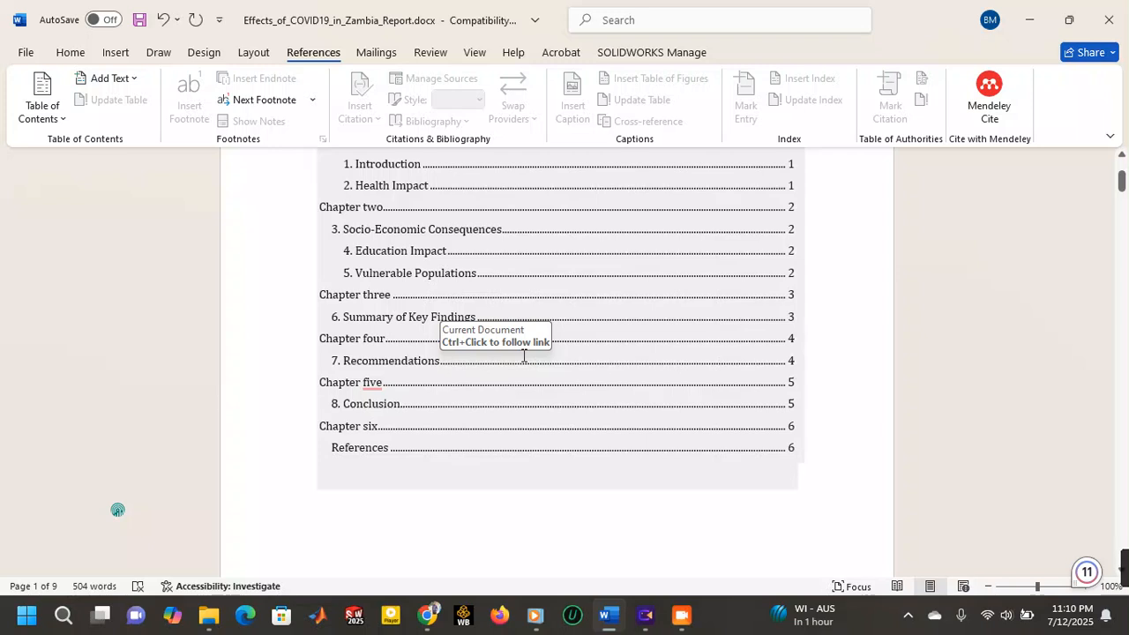
scroll(869, 313, "up", 3)
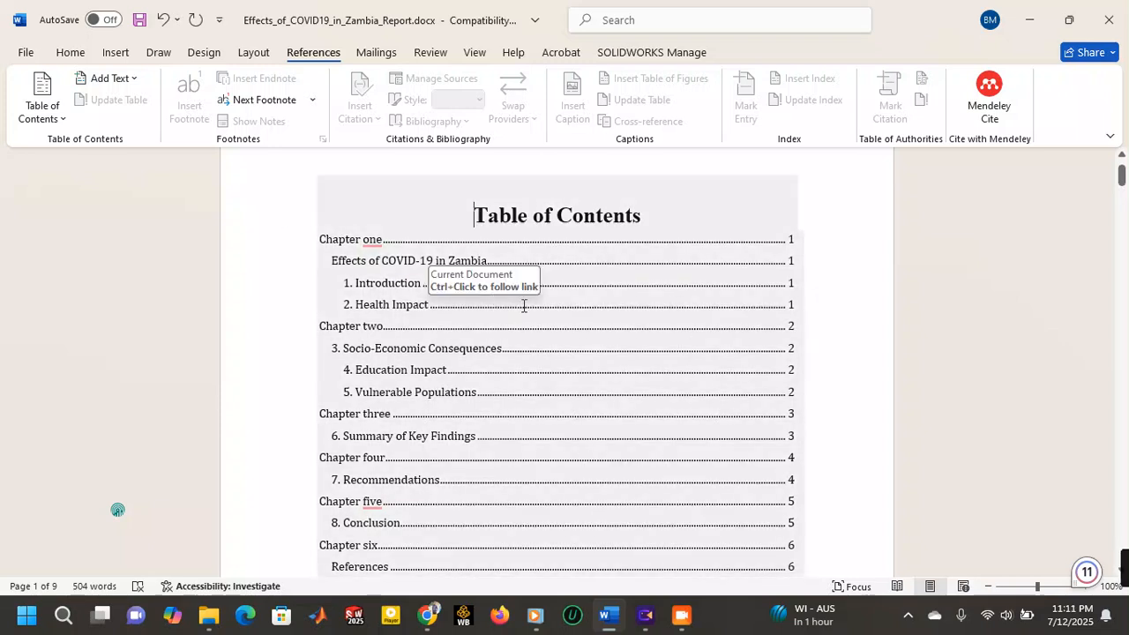
scroll(543, 317, "down", 2)
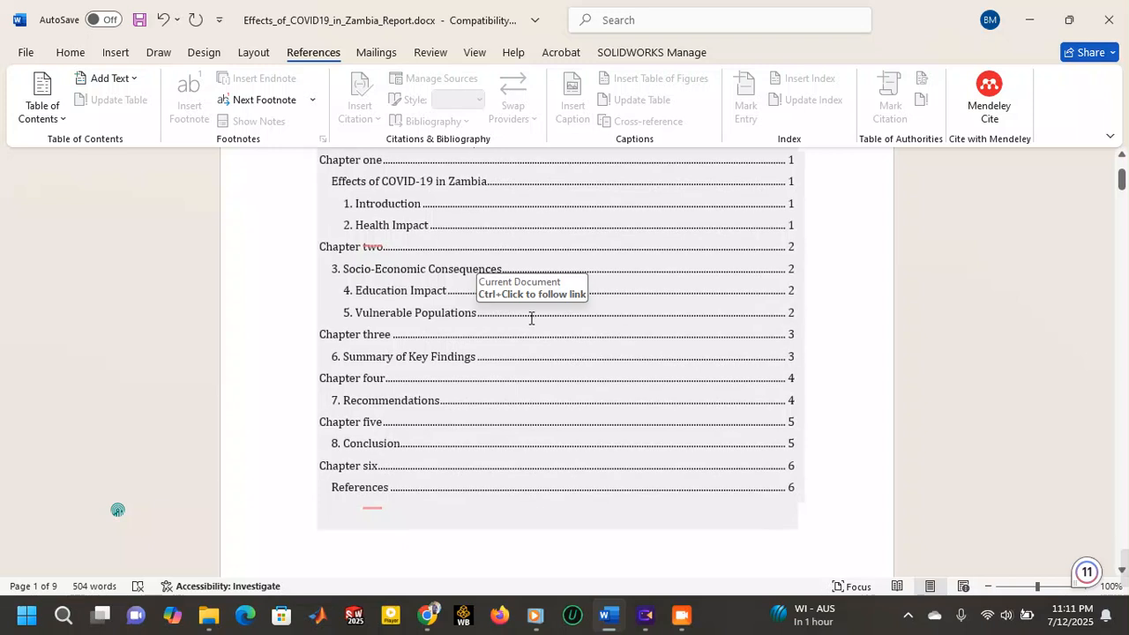
scroll(459, 381, "down", 1)
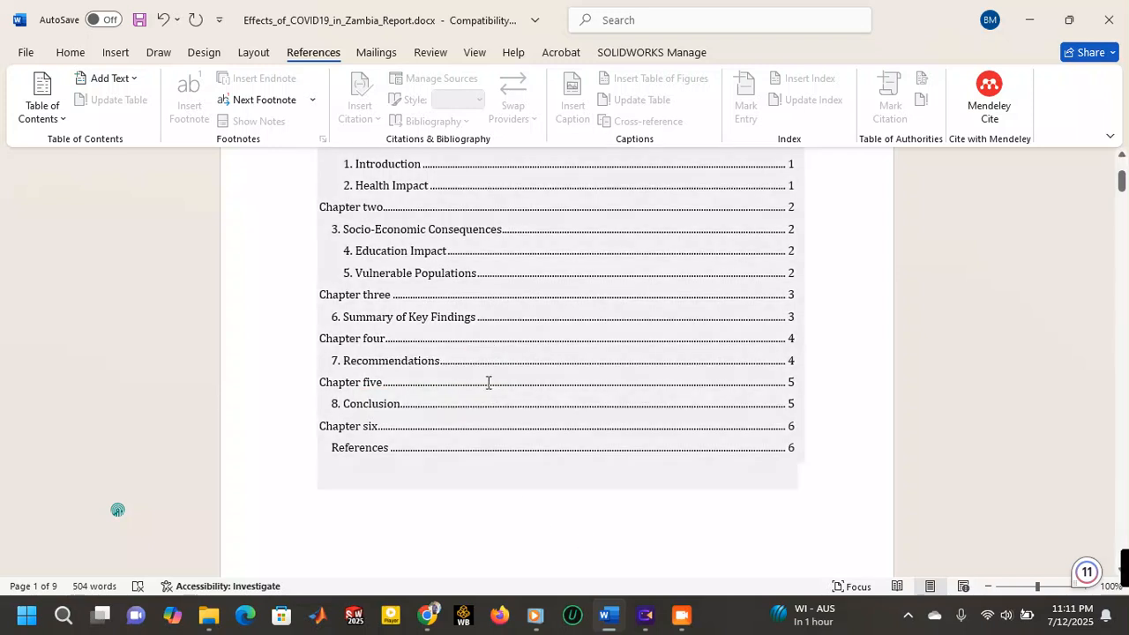
left_click(473, 302)
right_click(473, 303)
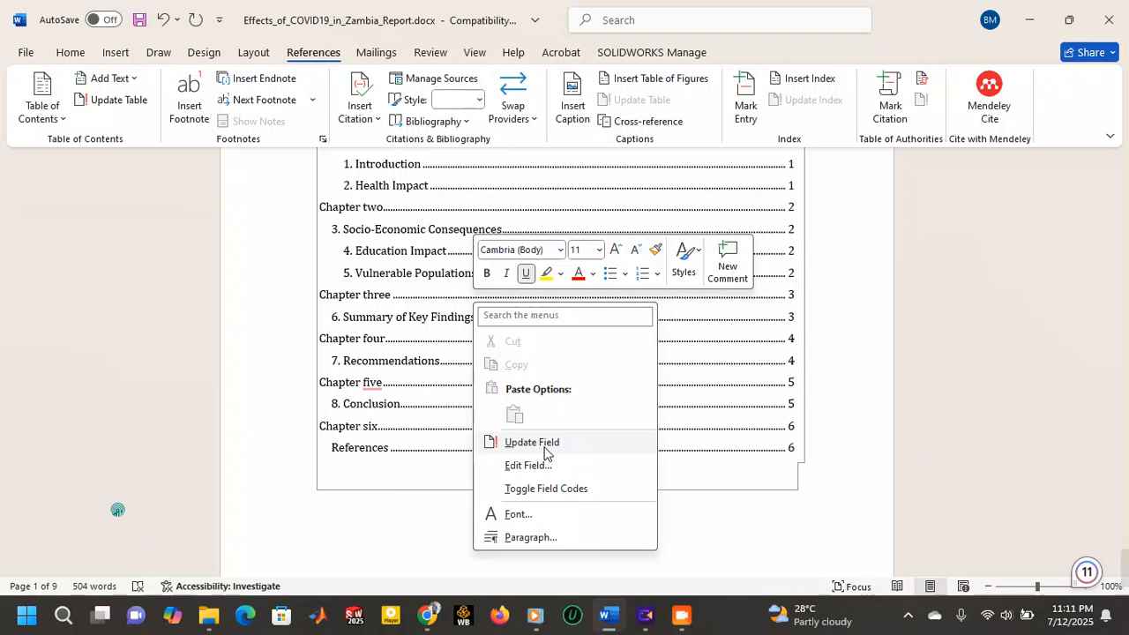
left_click(837, 434)
scroll(763, 388, "up", 4)
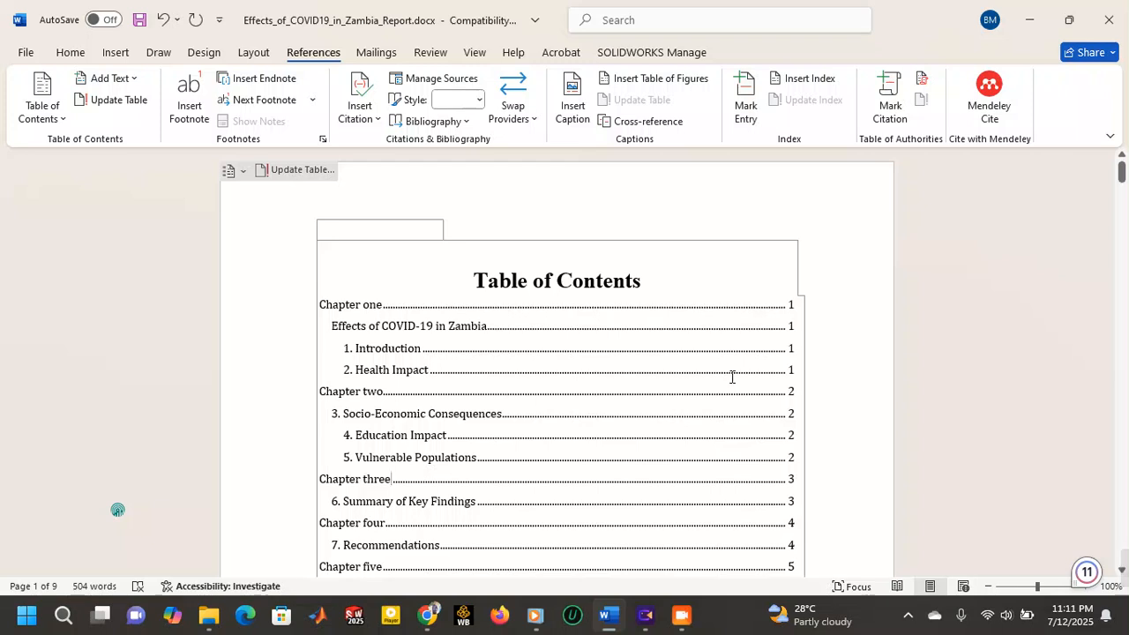
- Select the table of contents from its title down to the References entry, and clear the selection
left_click(856, 326)
scroll(856, 331, "down", 1)
left_click(856, 335)
left_click(279, 334)
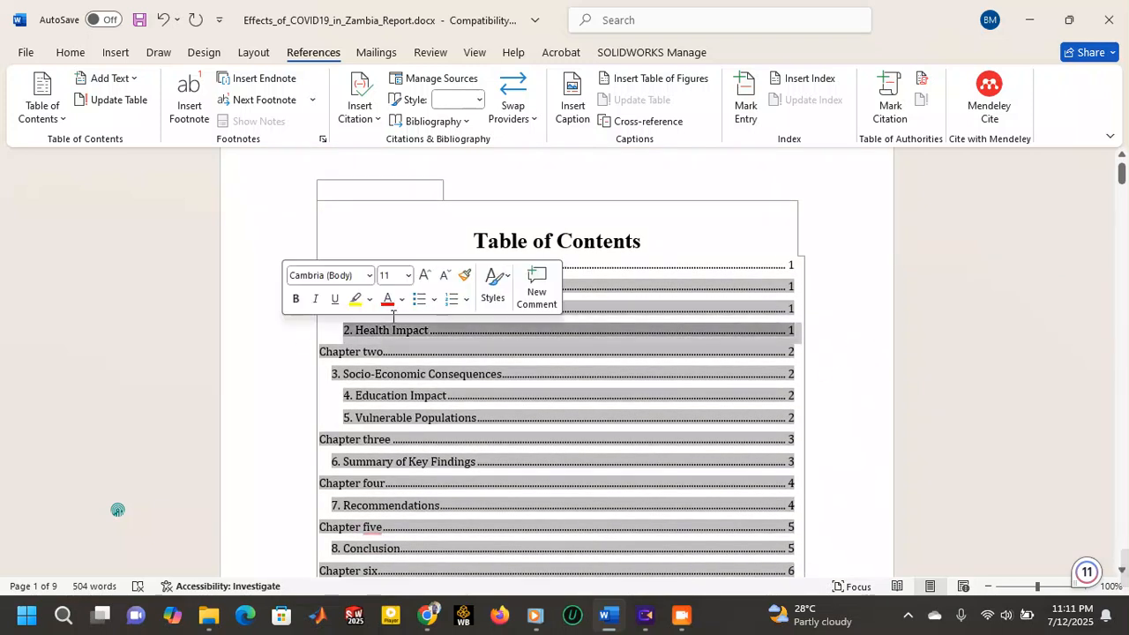
left_click(437, 397)
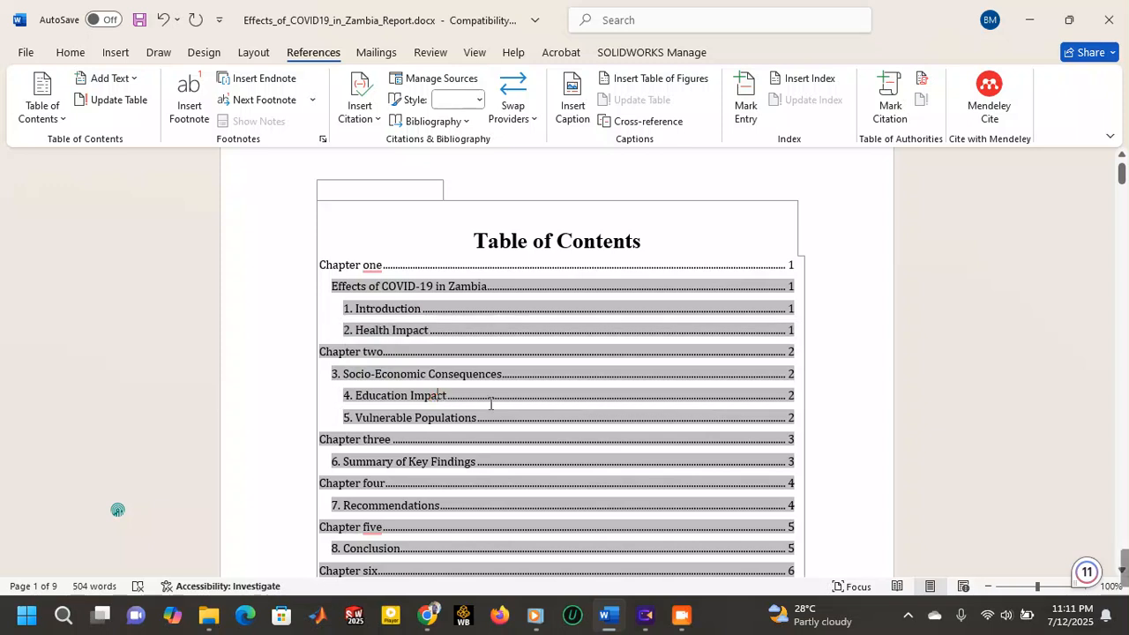
left_click(384, 258)
left_click_drag(441, 240, 565, 534)
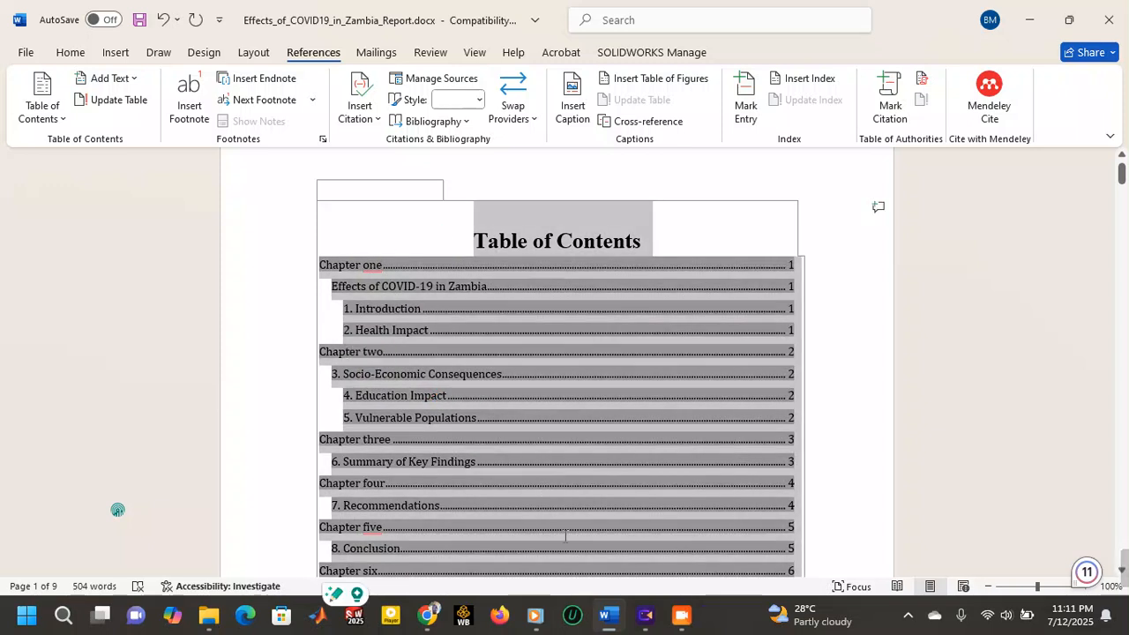
scroll(538, 485, "down", 6)
scroll(382, 431, "down", 4)
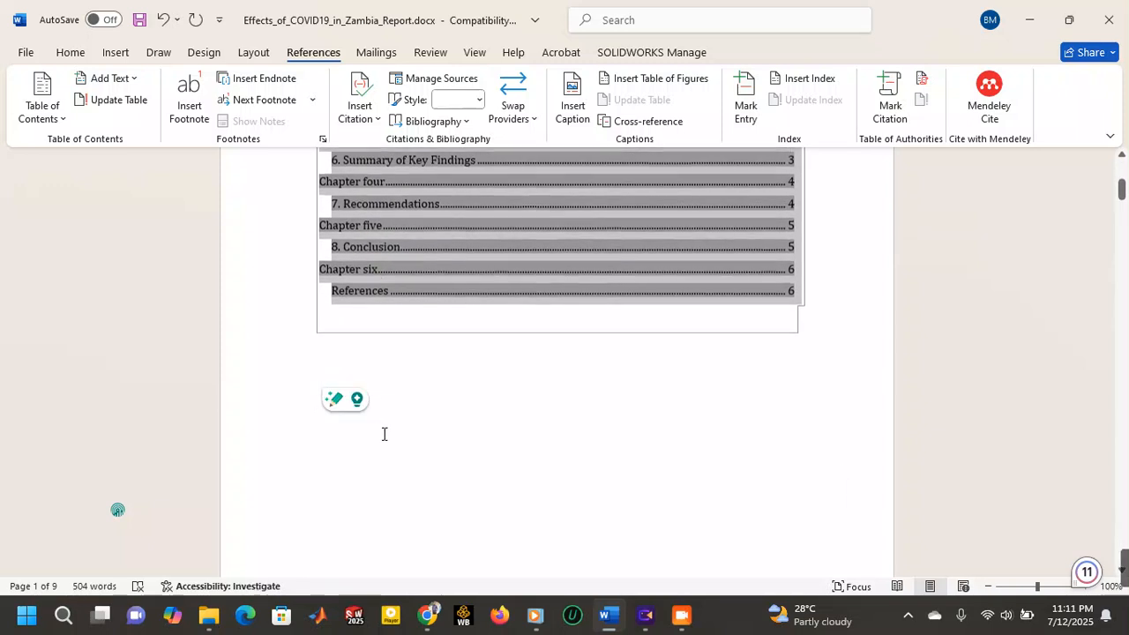
left_click(557, 399)
- Compare the page numbers listed in the table of contents with the footer page number of chapter one
scroll(558, 402, "up", 3)
scroll(557, 402, "up", 4)
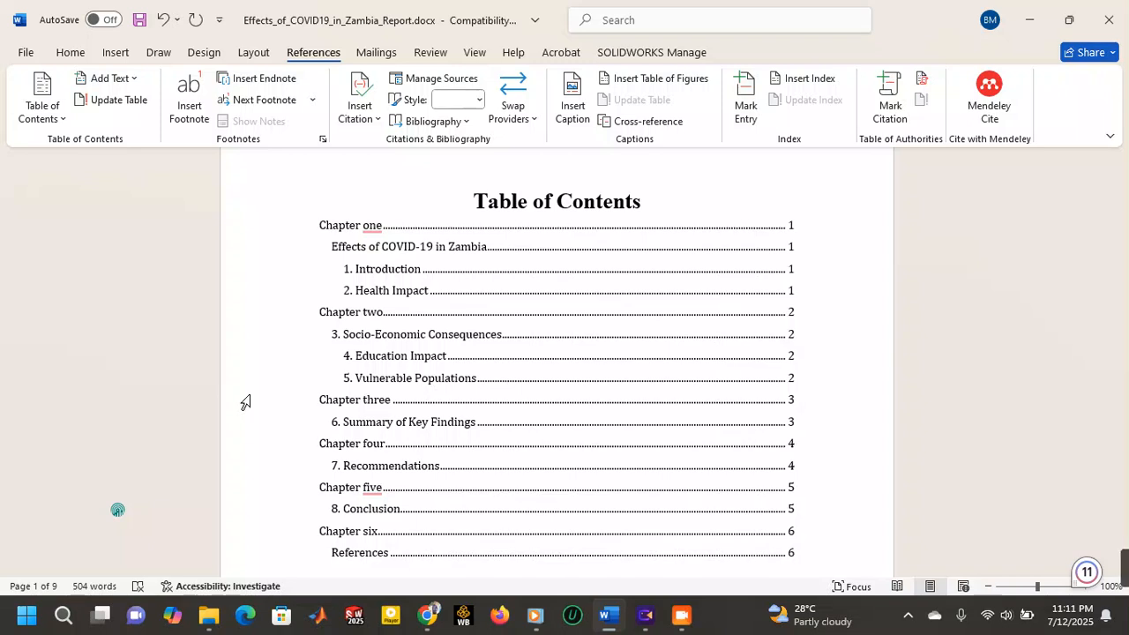
scroll(257, 375, "down", 10)
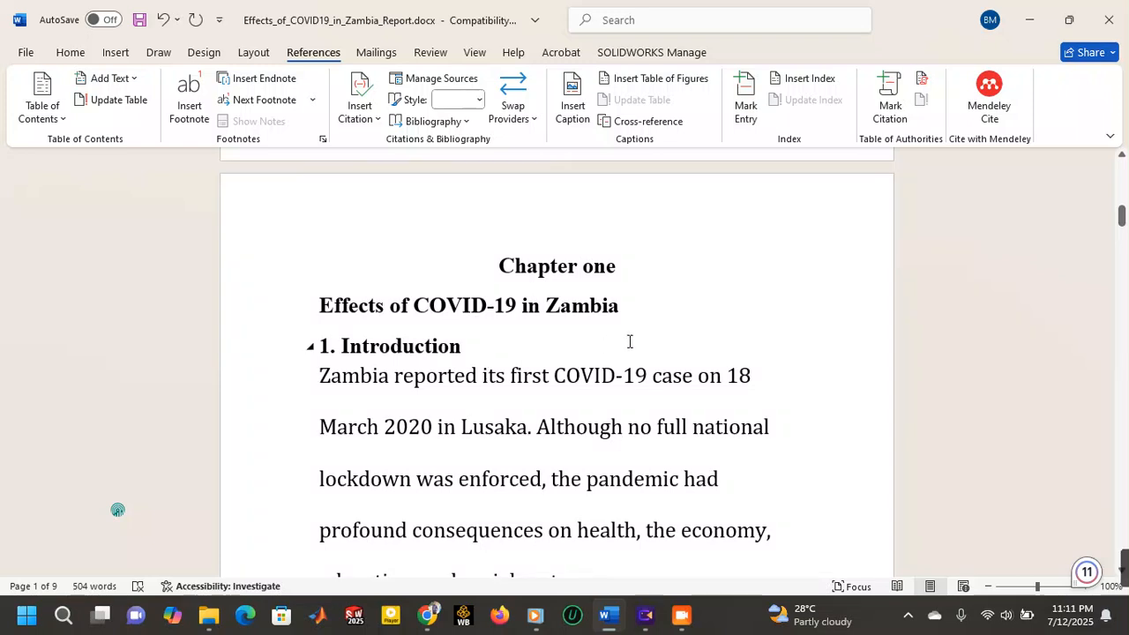
scroll(629, 353, "down", 5)
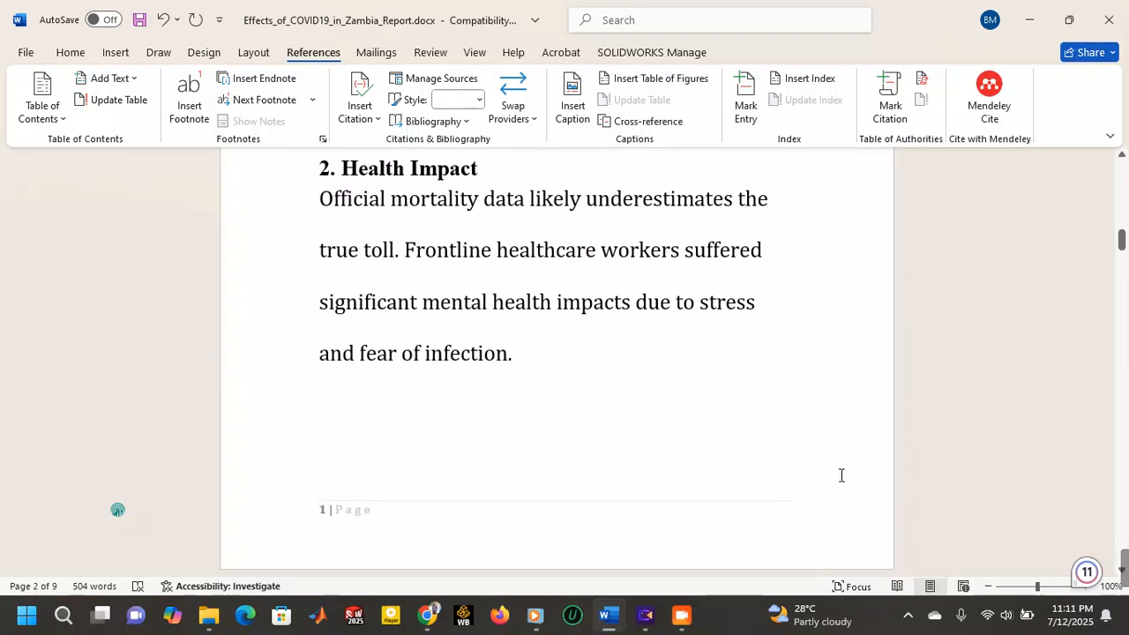
left_click(688, 622)
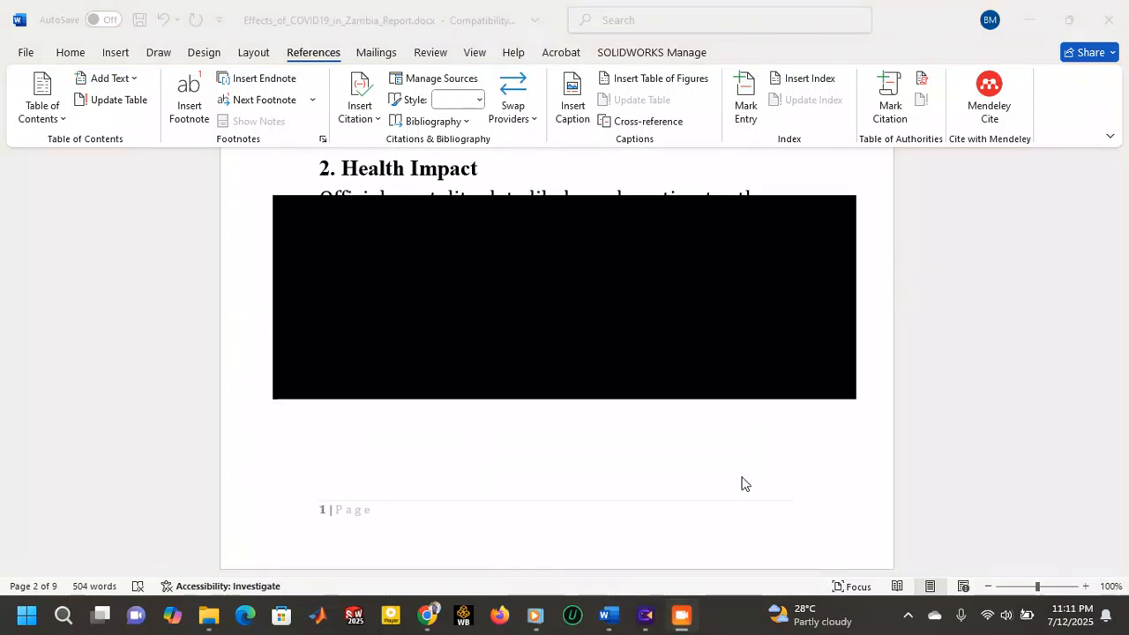